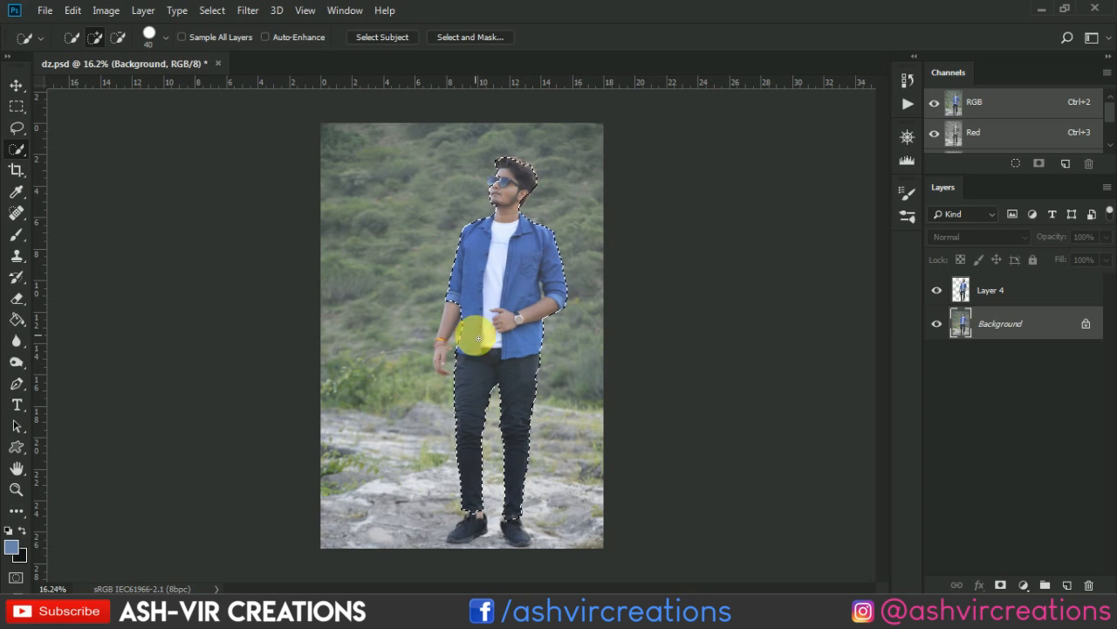
Add the man's hanging arm to the selection and copy the selected figure from the Background to a new layer
mouse_move(491, 319)
left_mouse_down()
mouse_move(440, 336)
mouse_move(432, 349)
mouse_move(455, 322)
left_mouse_up()
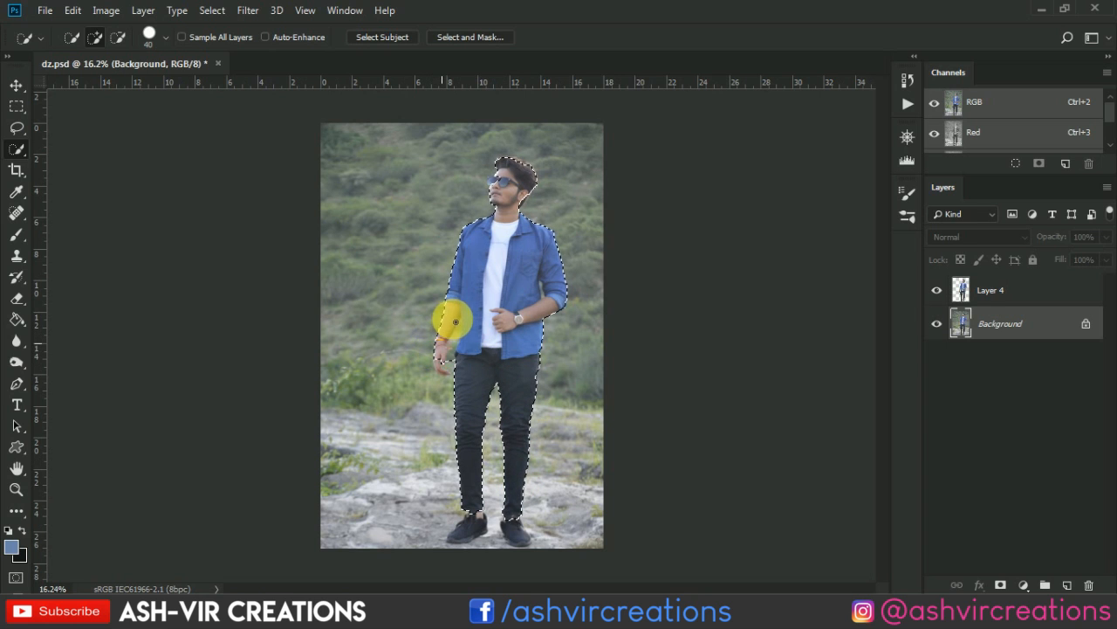
right_click(508, 344)
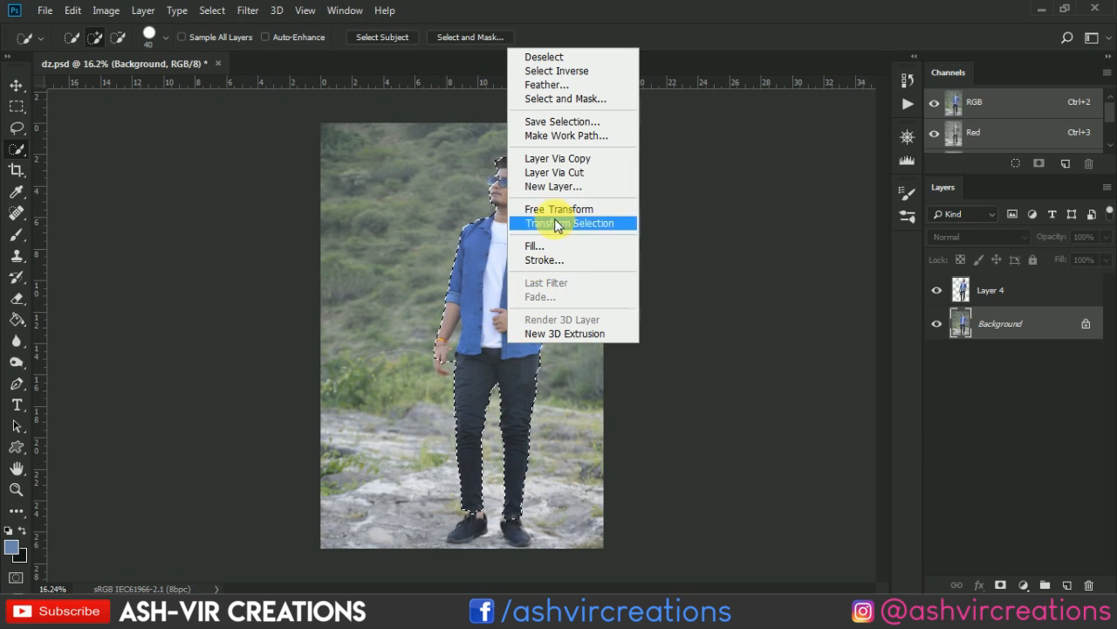
left_click(568, 159)
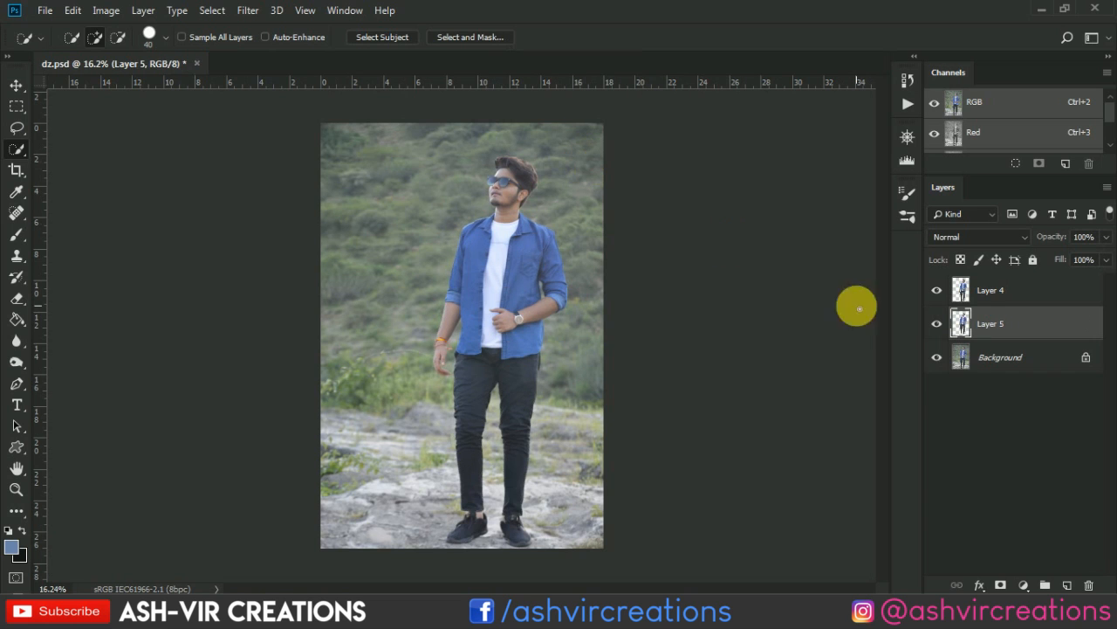
Hide the Background layer and delete the extra cut-out layer, keeping the man's cut-out on Layer 4
left_click(936, 358)
key("Delete")
key("v")
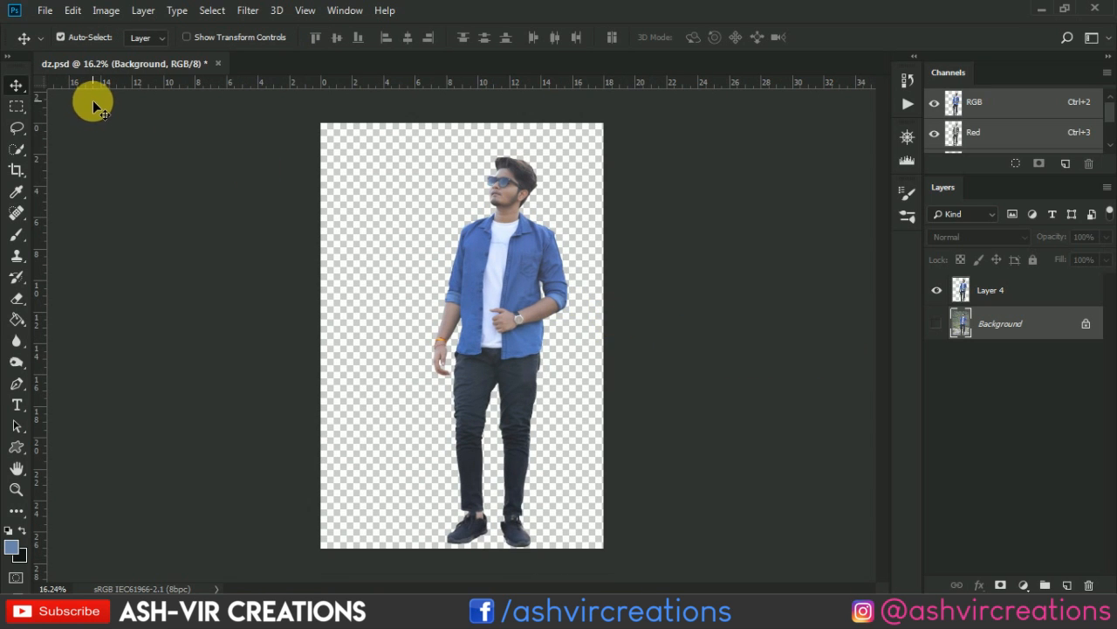
Open the background picture cer.jpg from the dz folder on the Desktop
left_click(44, 10)
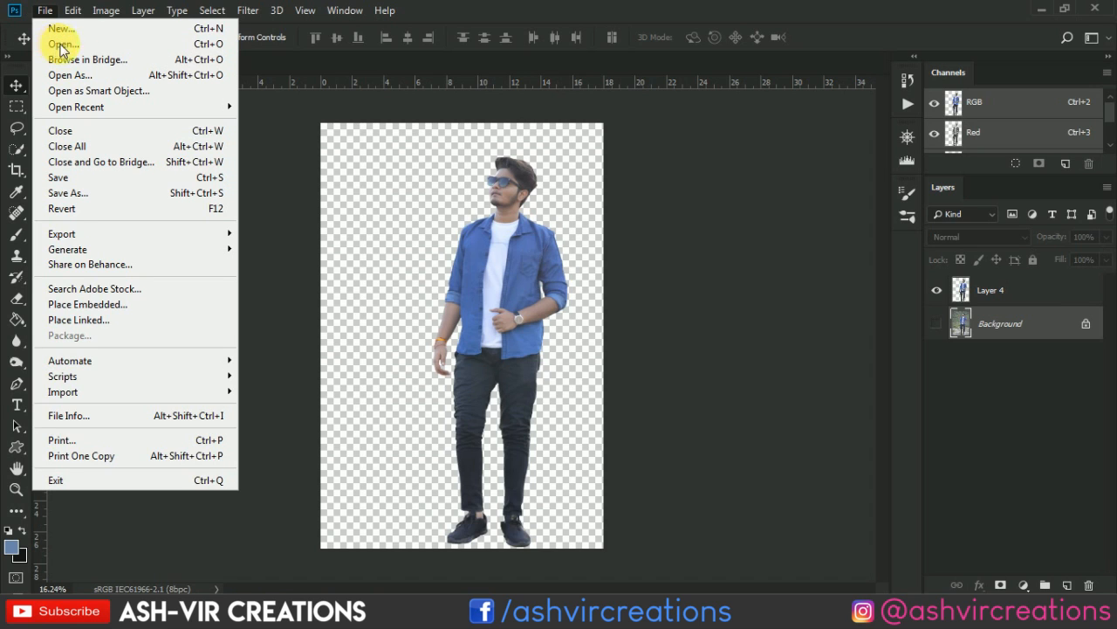
key("ctrl+o")
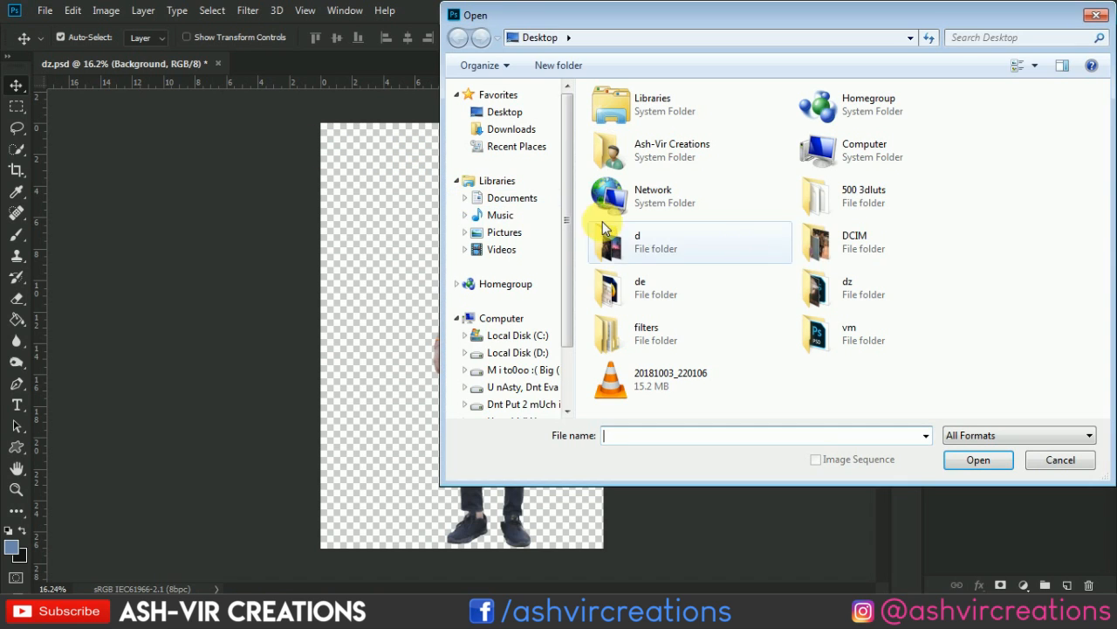
double_click(812, 272)
double_click(718, 139)
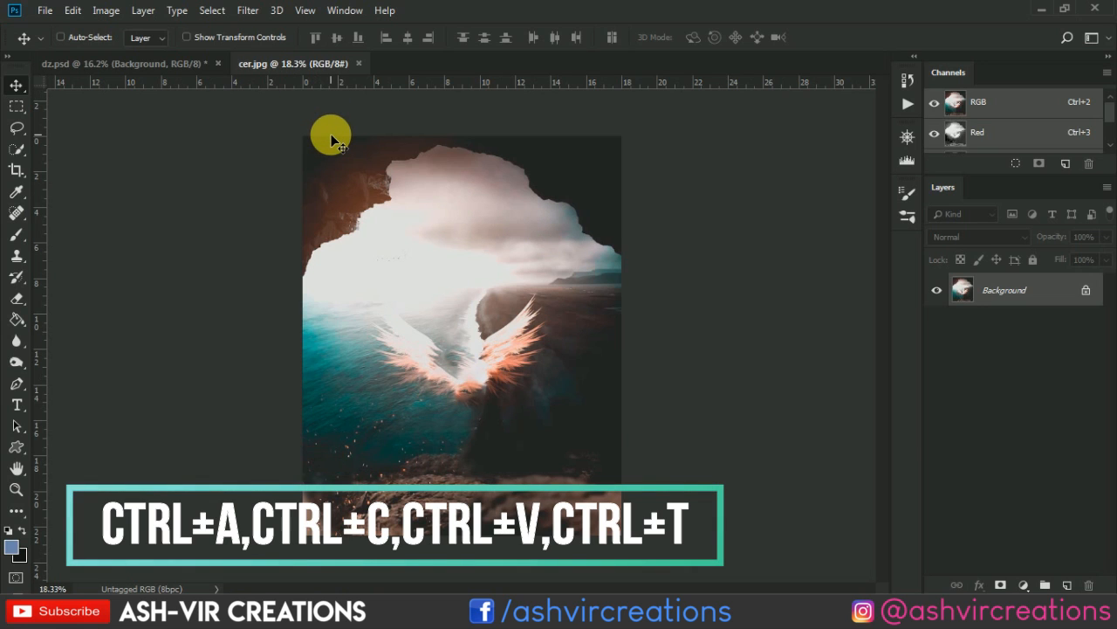
Copy the entire cer.jpg image and paste it into dz.psd beneath the man's cut-out
key("ctrl+a")
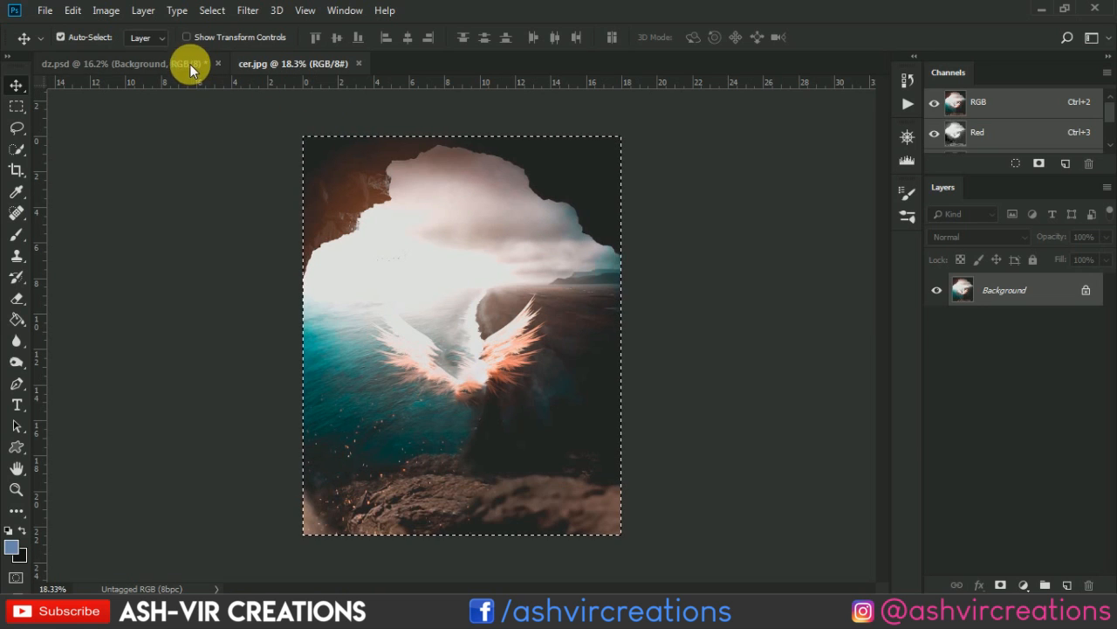
left_click(190, 64)
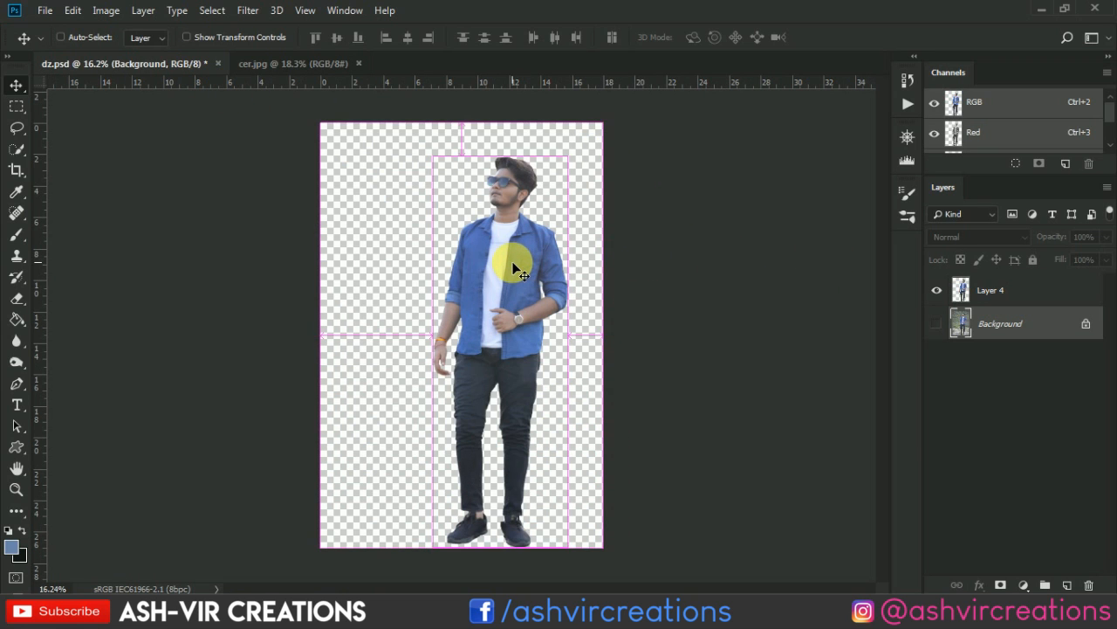
key("ctrl+v")
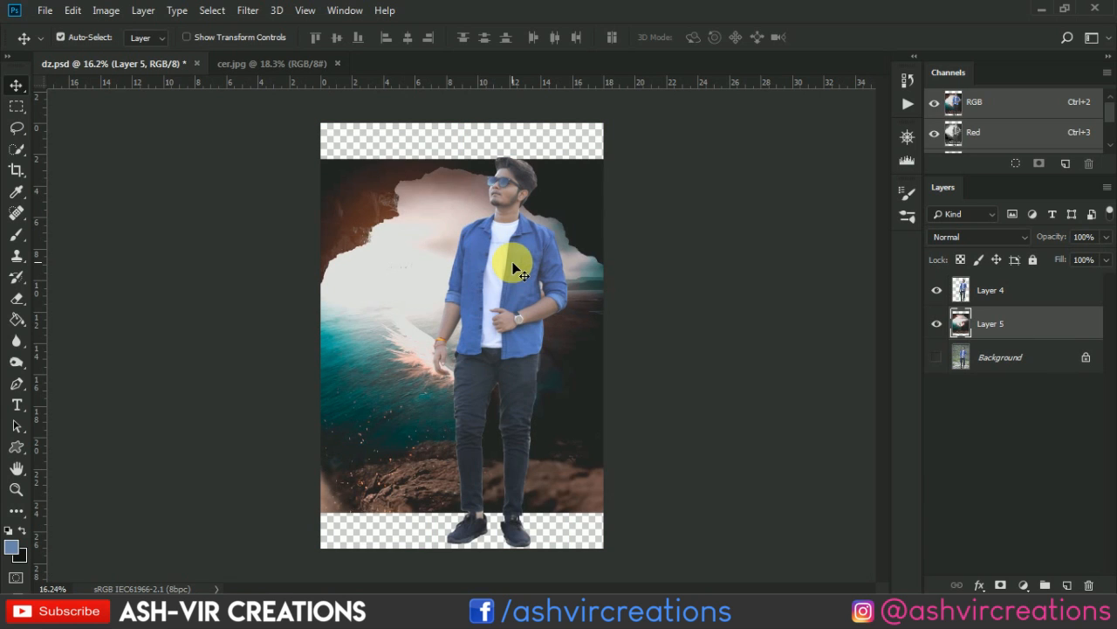
Scale the pasted cave background to about 117% and position it so the glowing wings sit behind the man
left_click(72, 9)
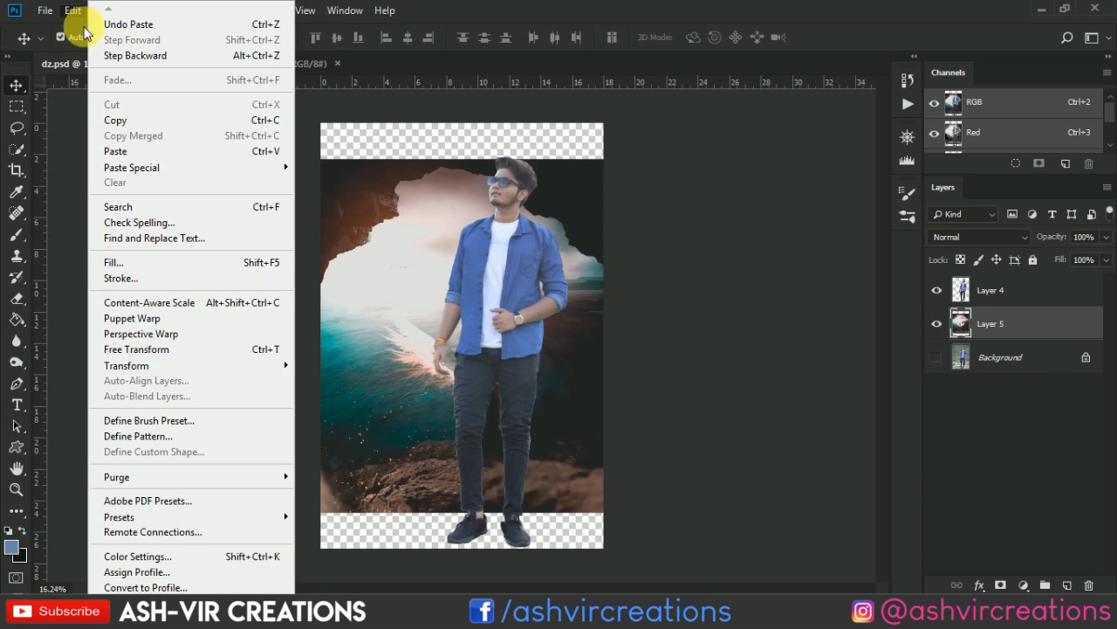
left_click(164, 358)
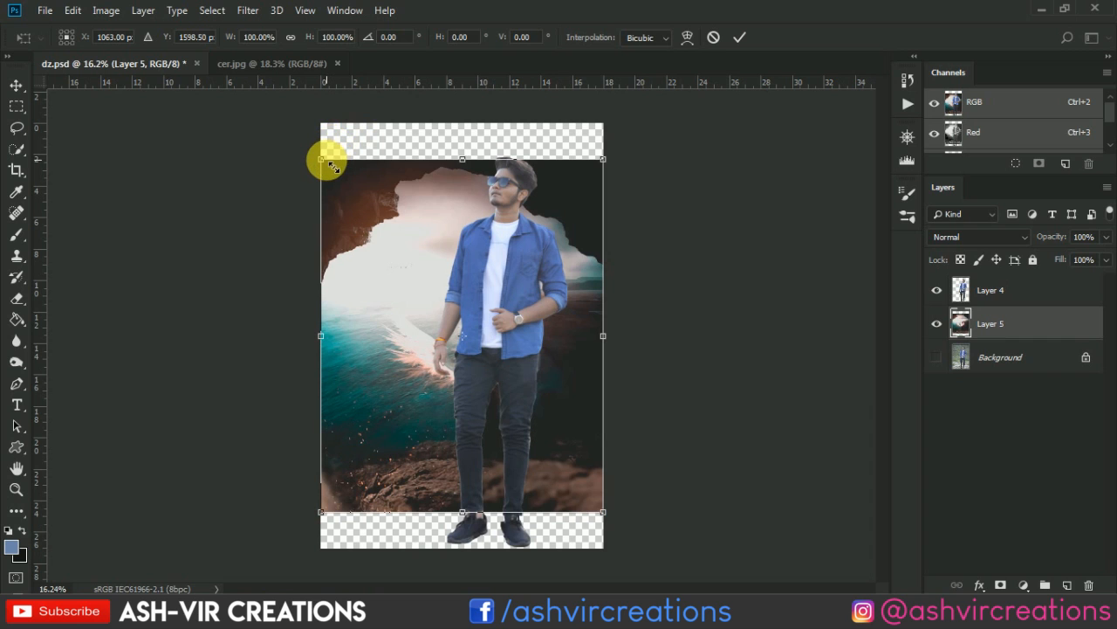
left_click_drag(324, 160, 219, 99)
scroll(569, 353, "down", 3)
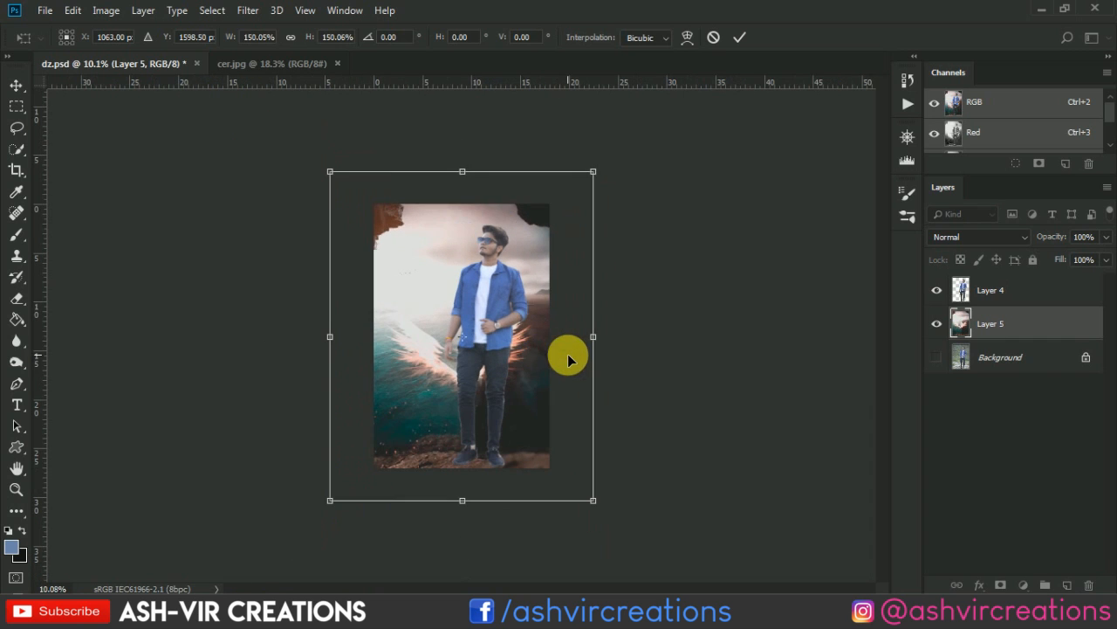
left_click_drag(521, 307, 550, 297)
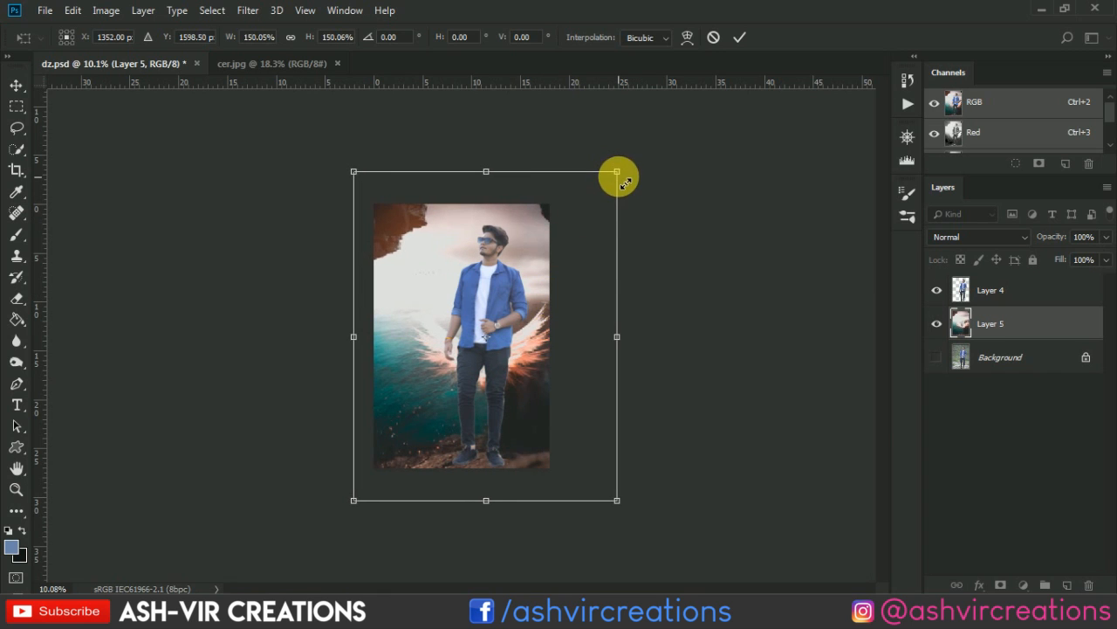
left_click_drag(615, 173, 688, 203)
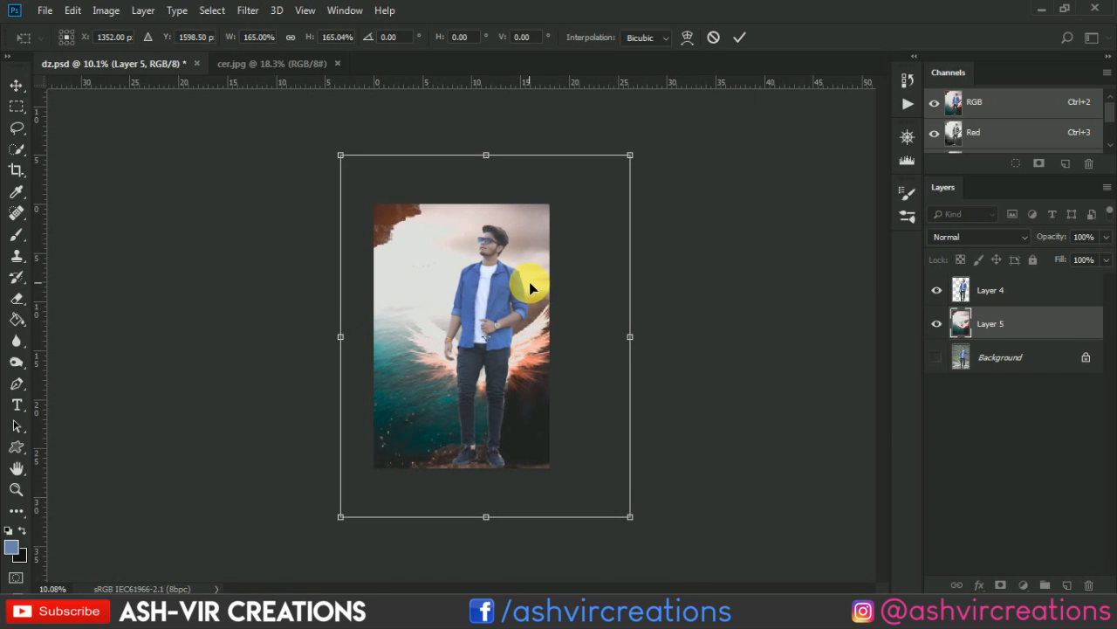
left_click_drag(629, 155, 588, 208)
left_click_drag(524, 268, 533, 256)
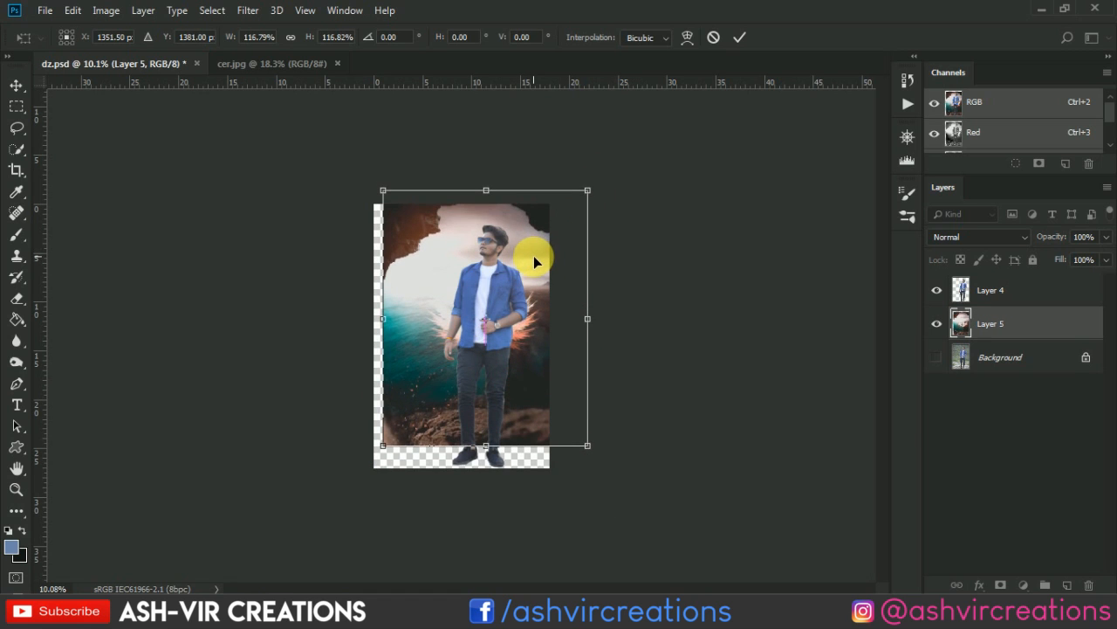
key("Return")
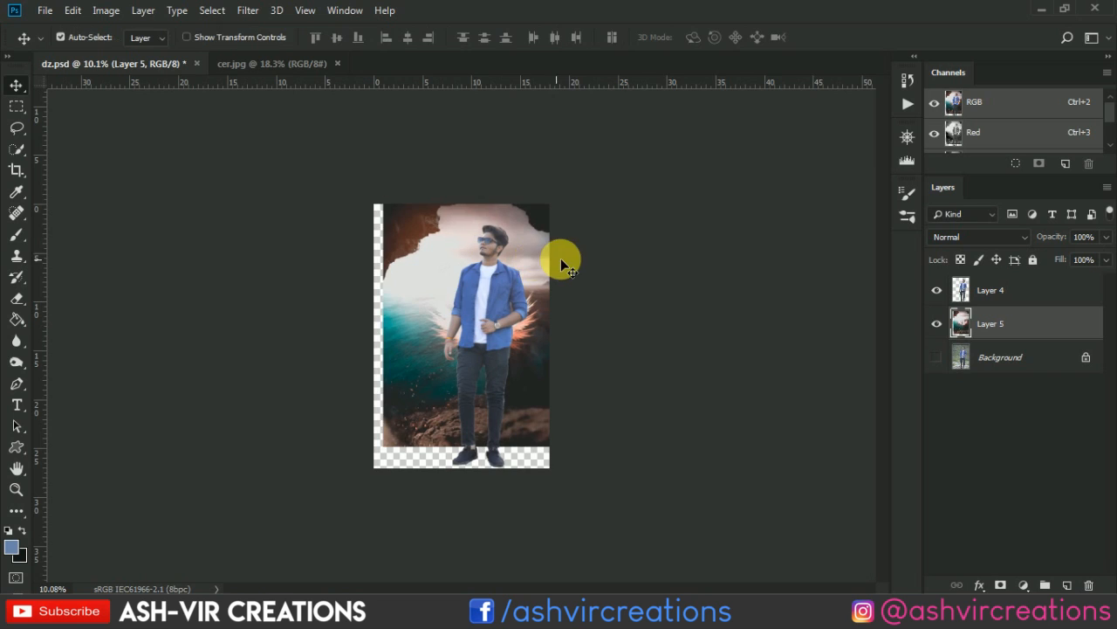
Convert the locked Background into a regular layer with the default settings
scroll(560, 258, "up", 2)
left_click(1038, 353)
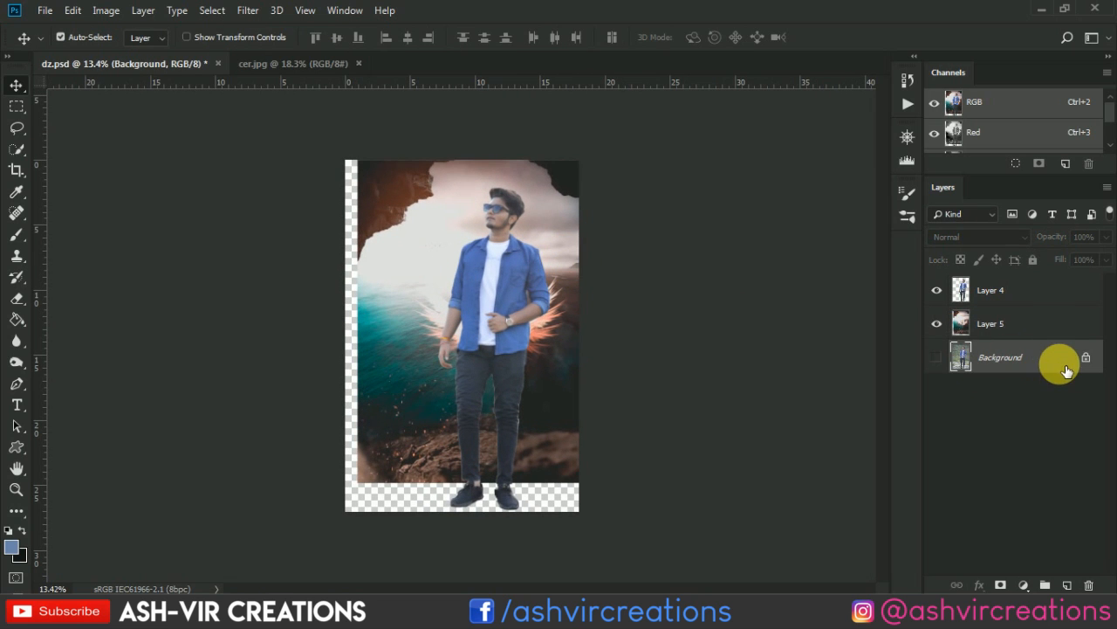
double_click(1063, 363)
key("Return")
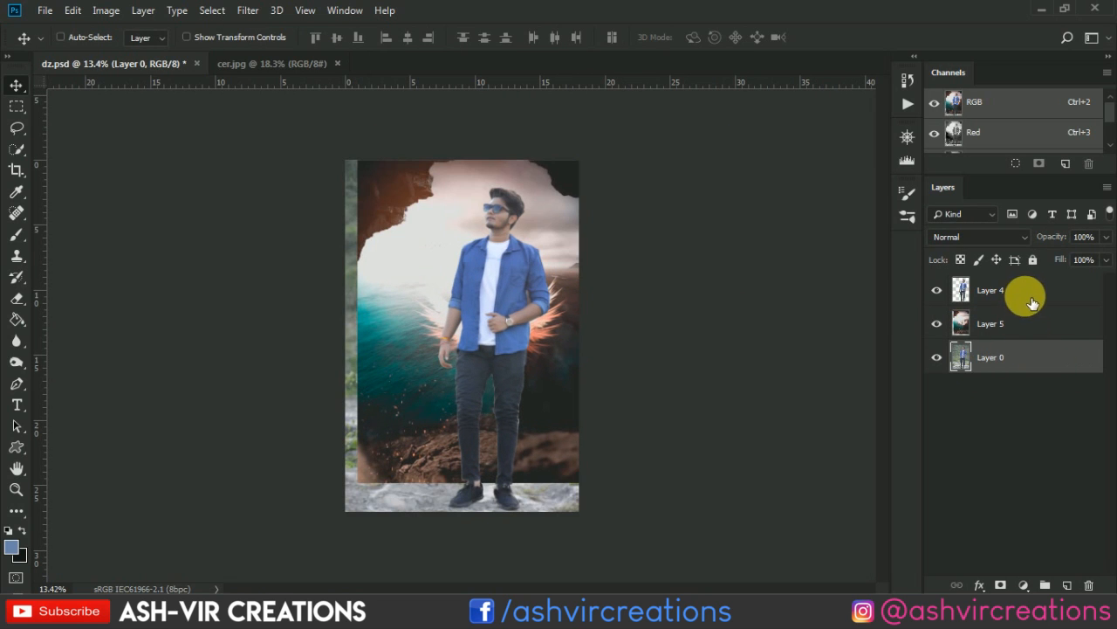
Scale Layer 4 and Layer 0 together to about 60% and place the man on the rock between the wings
left_click(1030, 292, "ctrl")
key("ctrl+t")
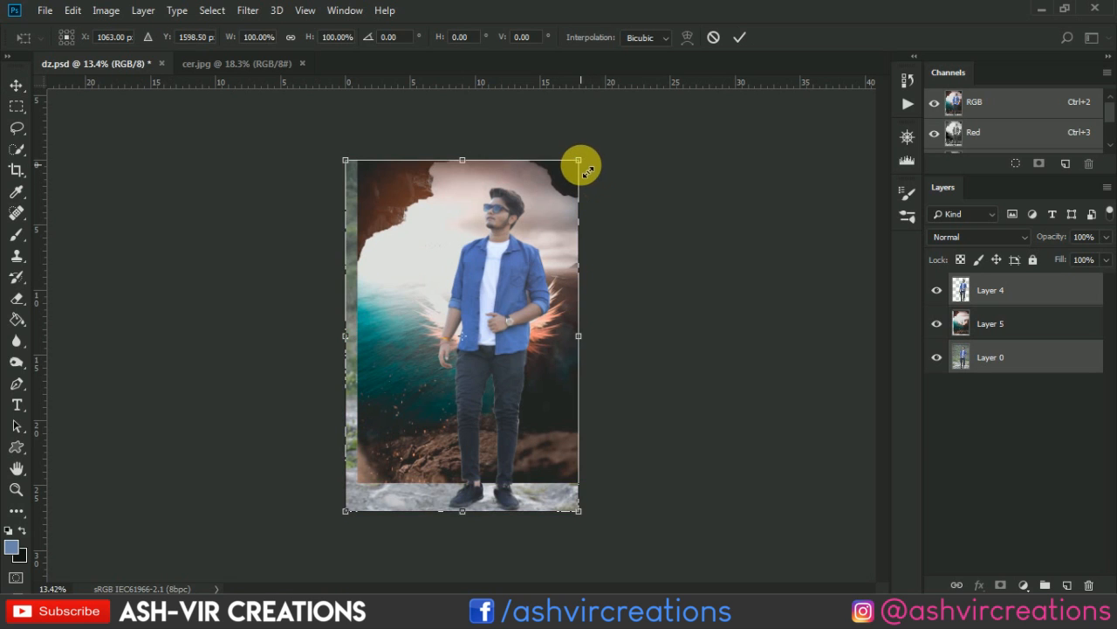
left_click_drag(581, 165, 529, 261)
scroll(529, 279, "up", 4)
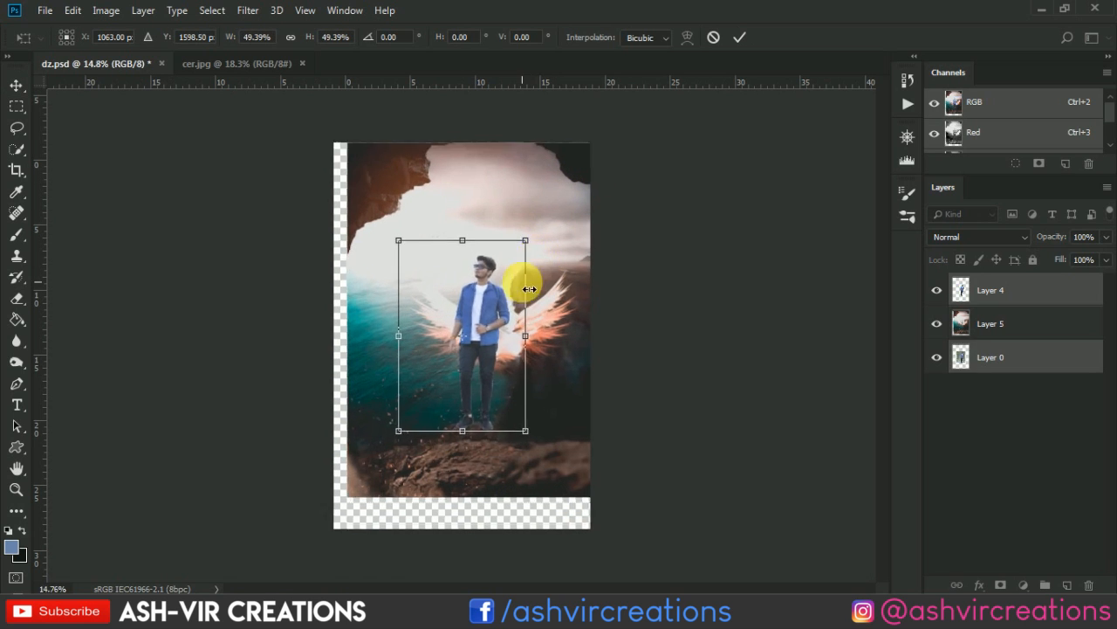
left_click_drag(553, 334, 472, 265)
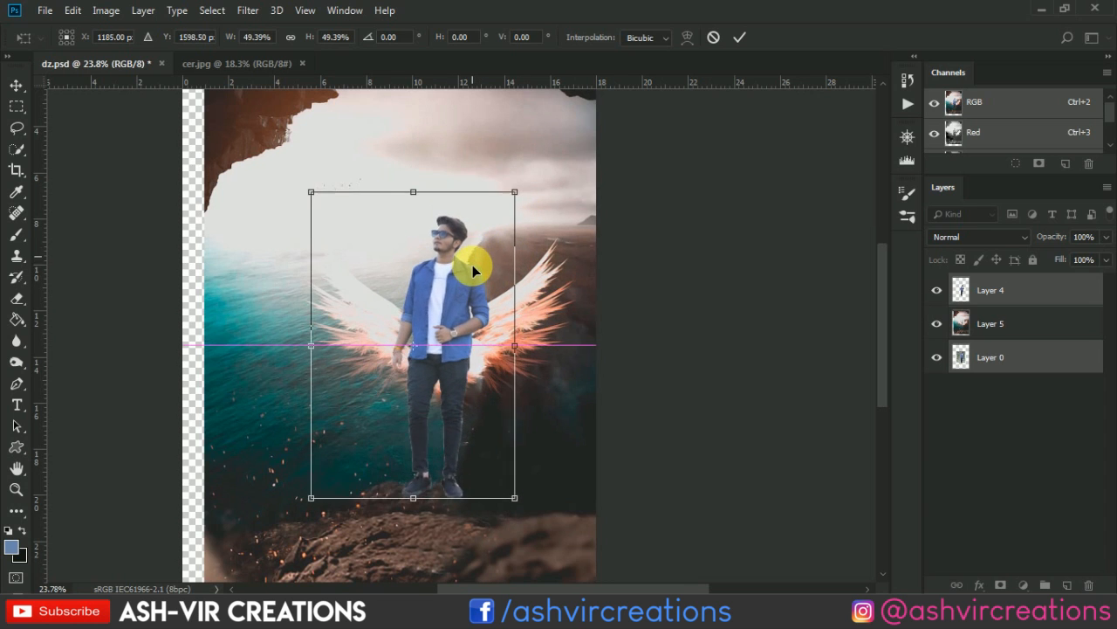
left_click_drag(513, 193, 543, 161)
left_click_drag(474, 271, 462, 264)
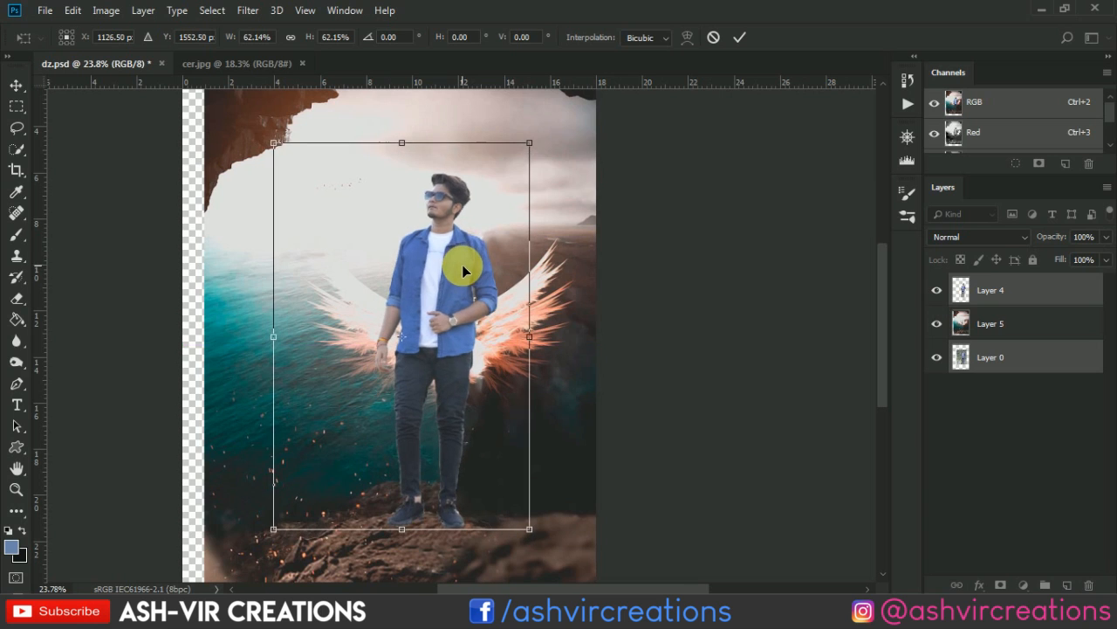
left_click_drag(529, 152, 529, 159)
left_click_drag(477, 236, 473, 254)
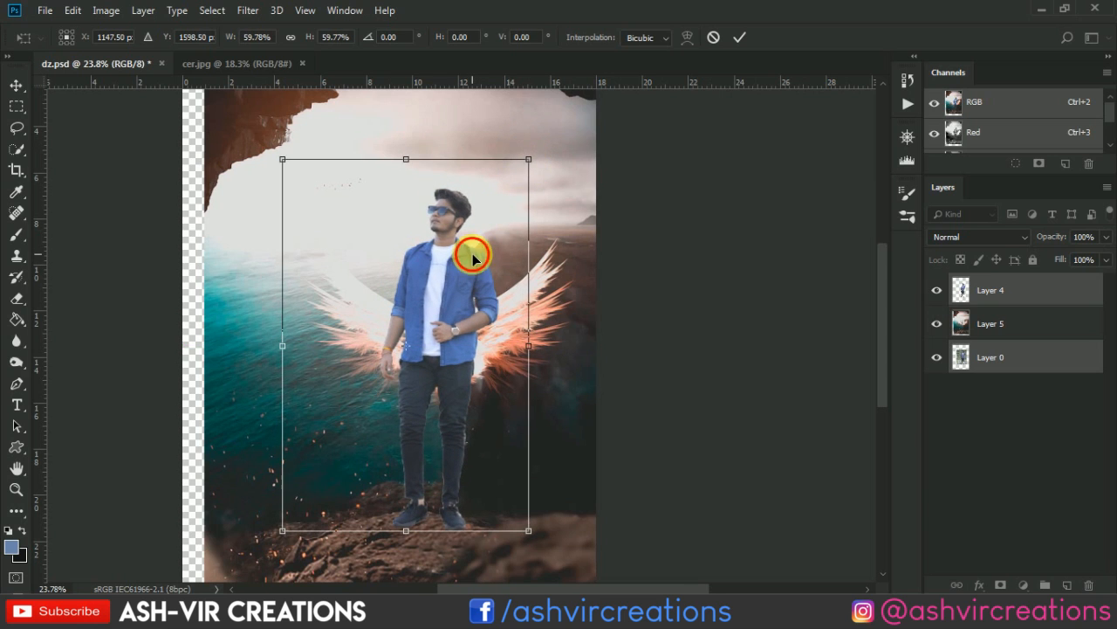
key("Return")
Hide Layer 0 and make Layer 4 the only selected layer
key("ctrl+0")
scroll(474, 258, "down", 3)
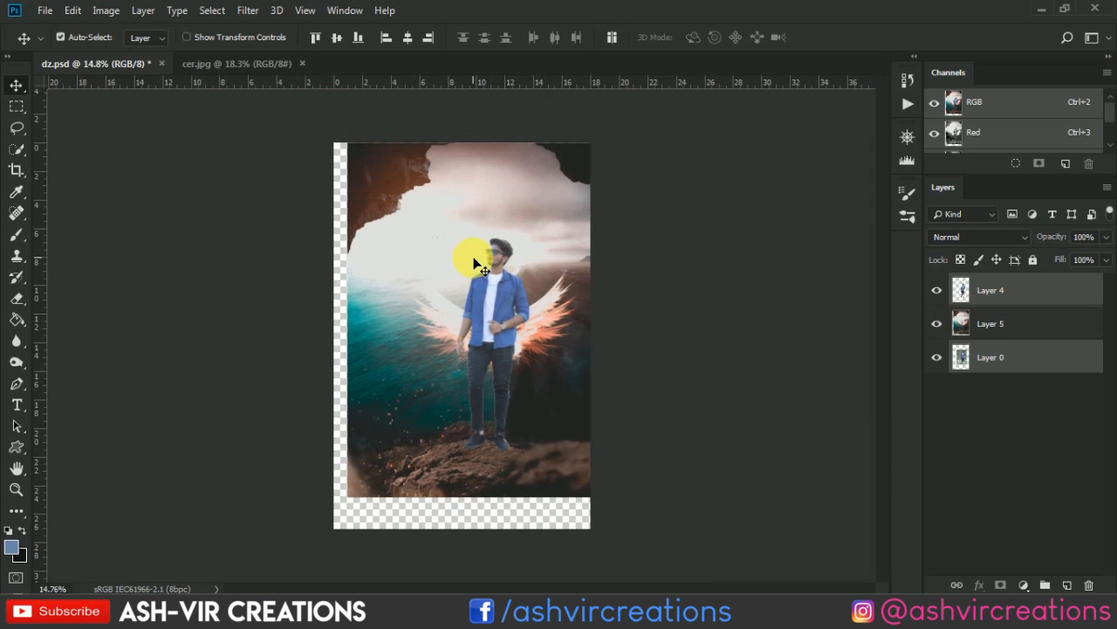
scroll(474, 259, "up", 2)
left_click(935, 353)
left_click(995, 299)
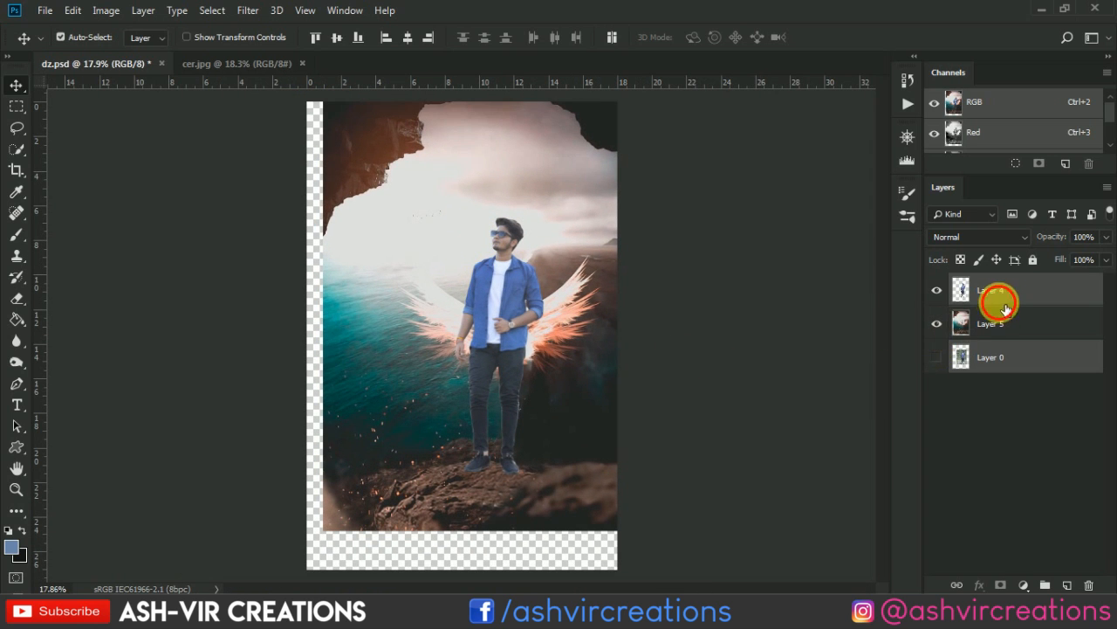
Examine how the man blends with the winged cave background, comparing the picture with Layer 4 hidden and shown
key("ctrl+0")
scroll(505, 319, "up", 2)
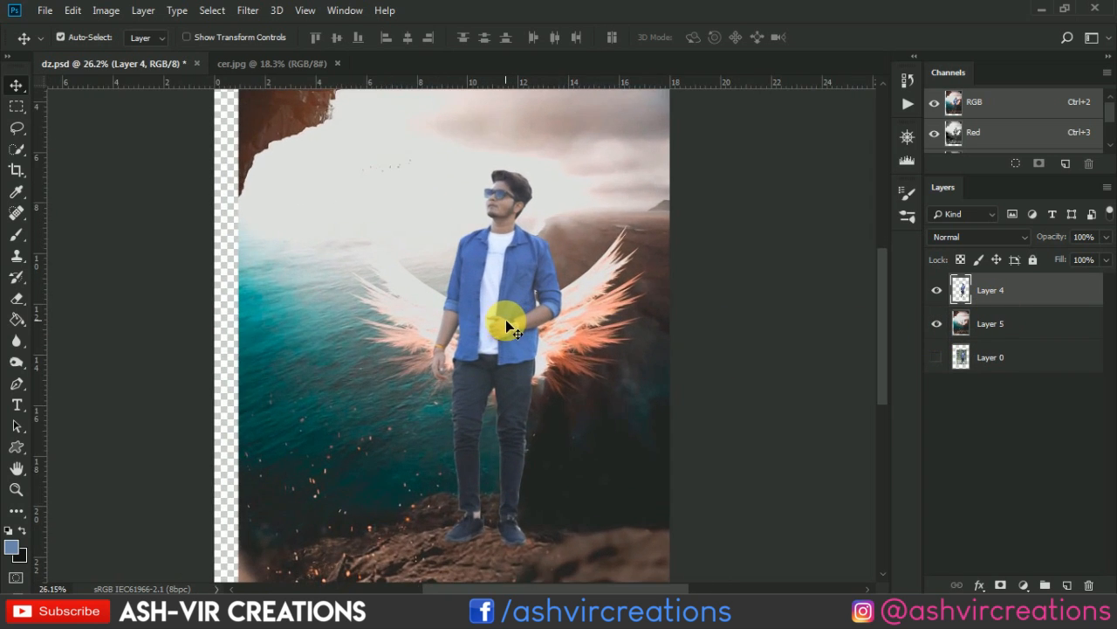
scroll(506, 319, "down", 3)
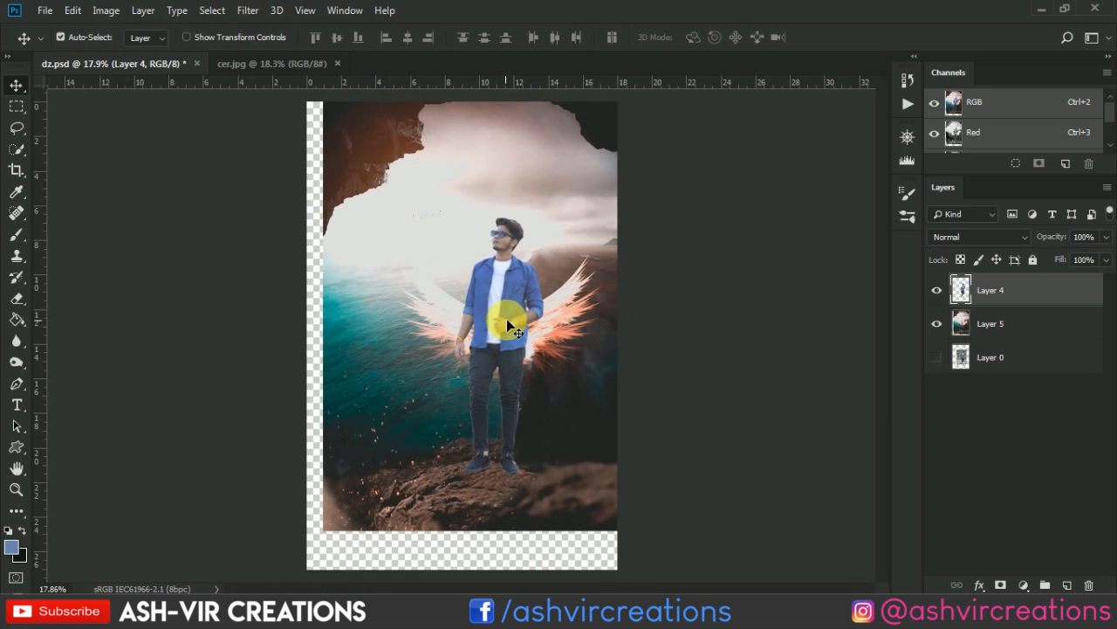
left_click(937, 290)
left_click(937, 290)
scroll(524, 270, "down", 1)
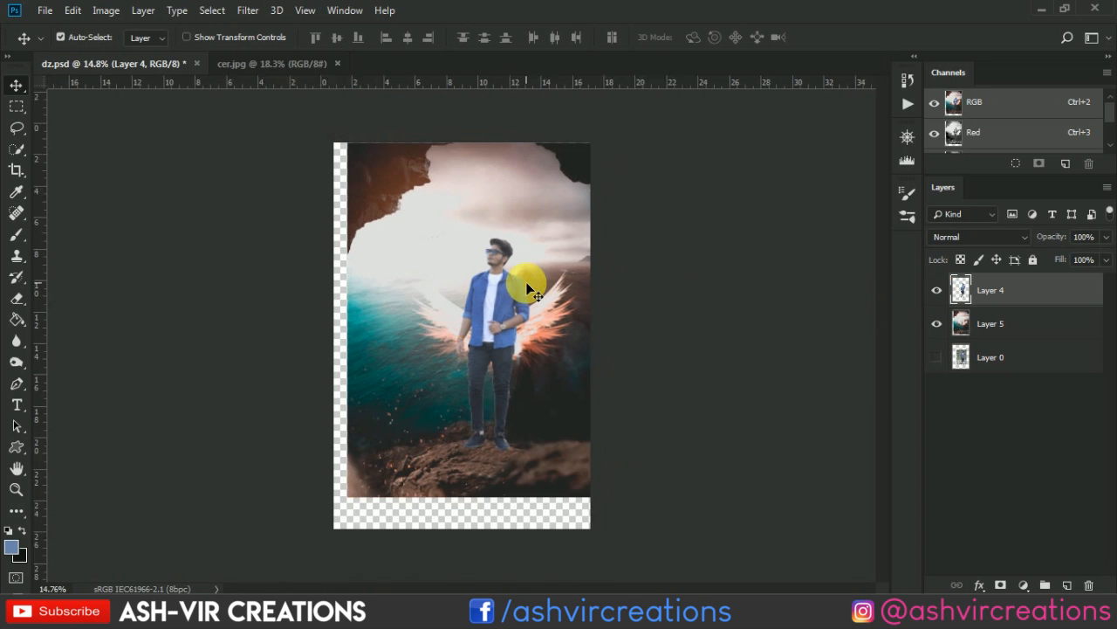
scroll(531, 279, "up", 1)
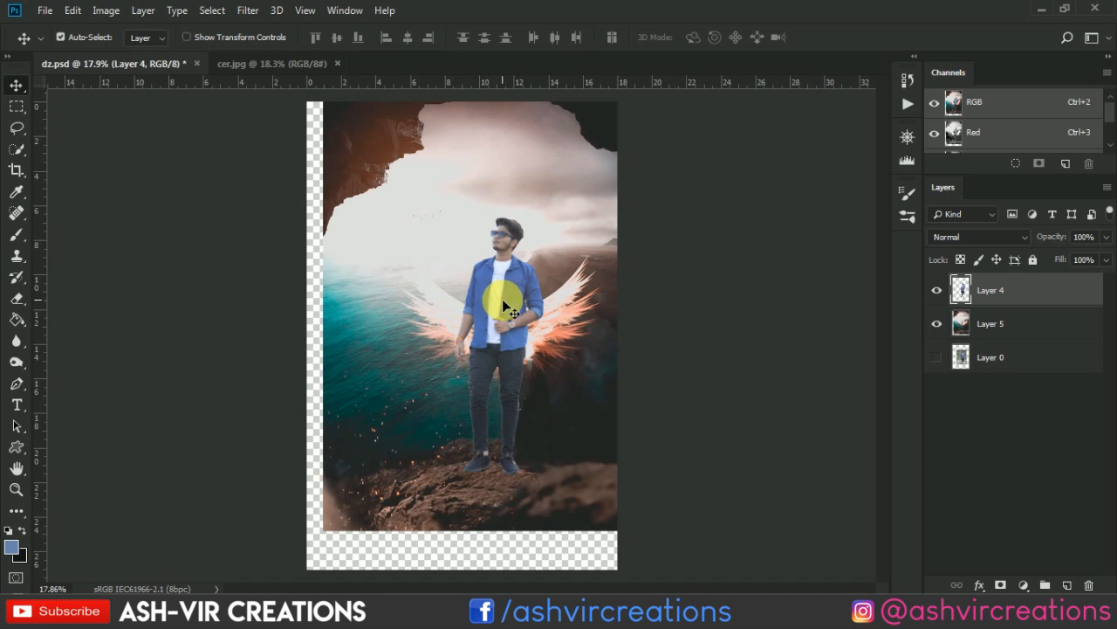
scroll(504, 301, "up", 2)
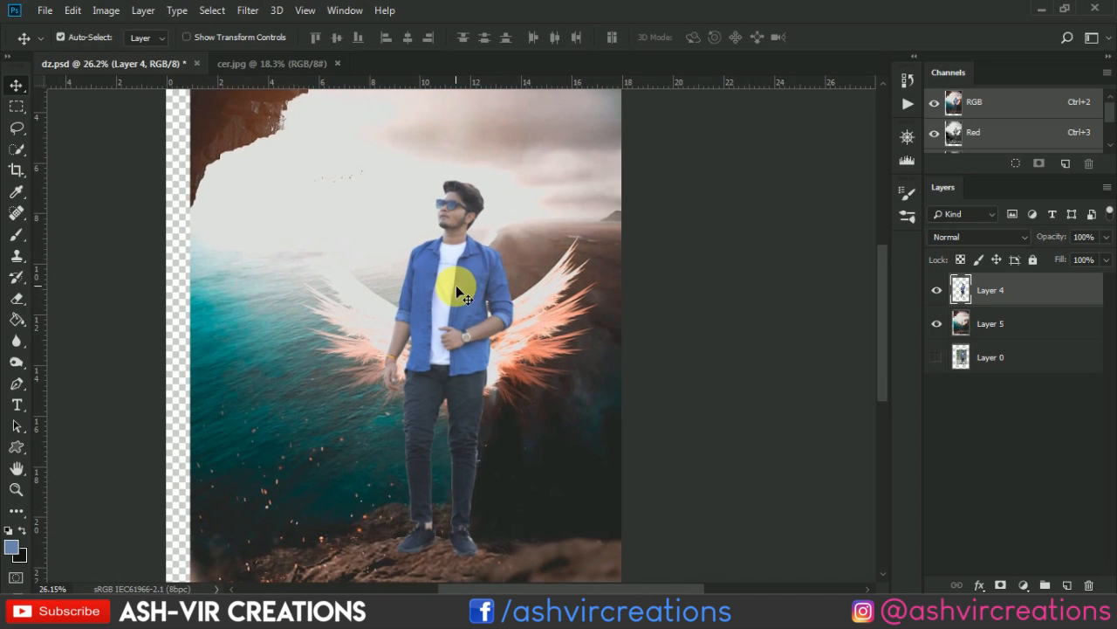
scroll(461, 295, "down", 1)
Duplicate Layer 4 and set the copy's blend mode to Soft Light
right_click(1015, 290)
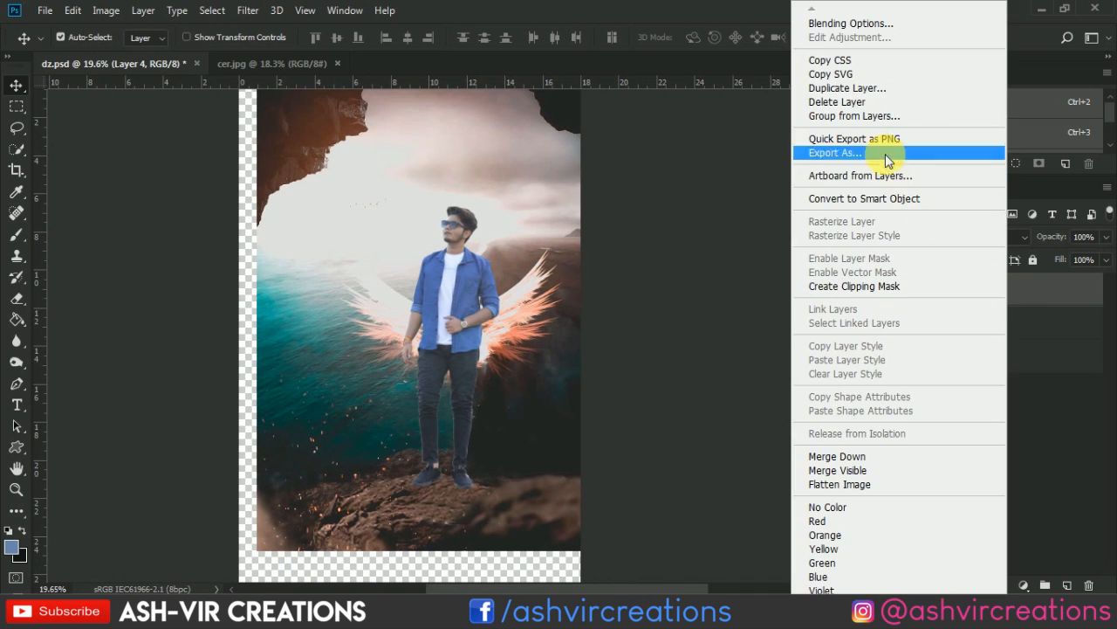
left_click(865, 88)
left_click(697, 154)
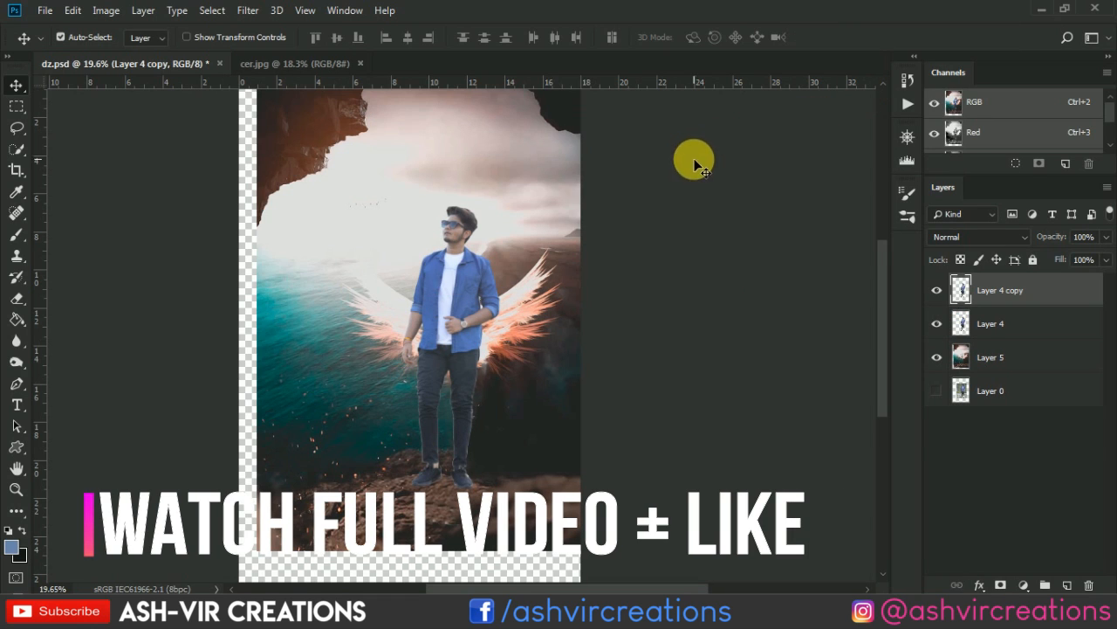
left_click(970, 238)
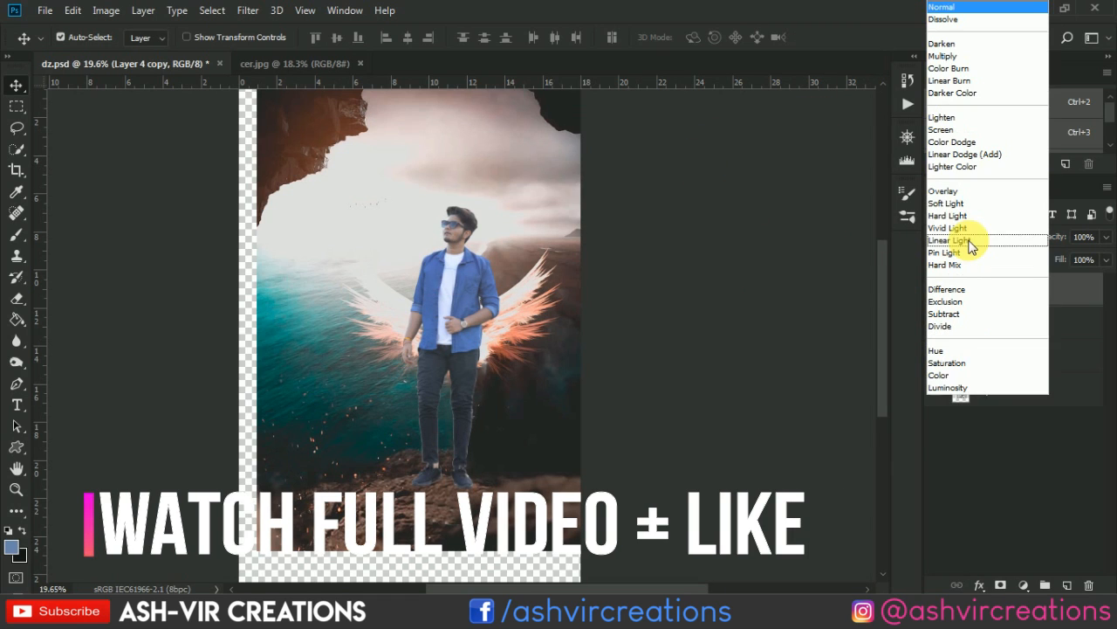
left_click(968, 206)
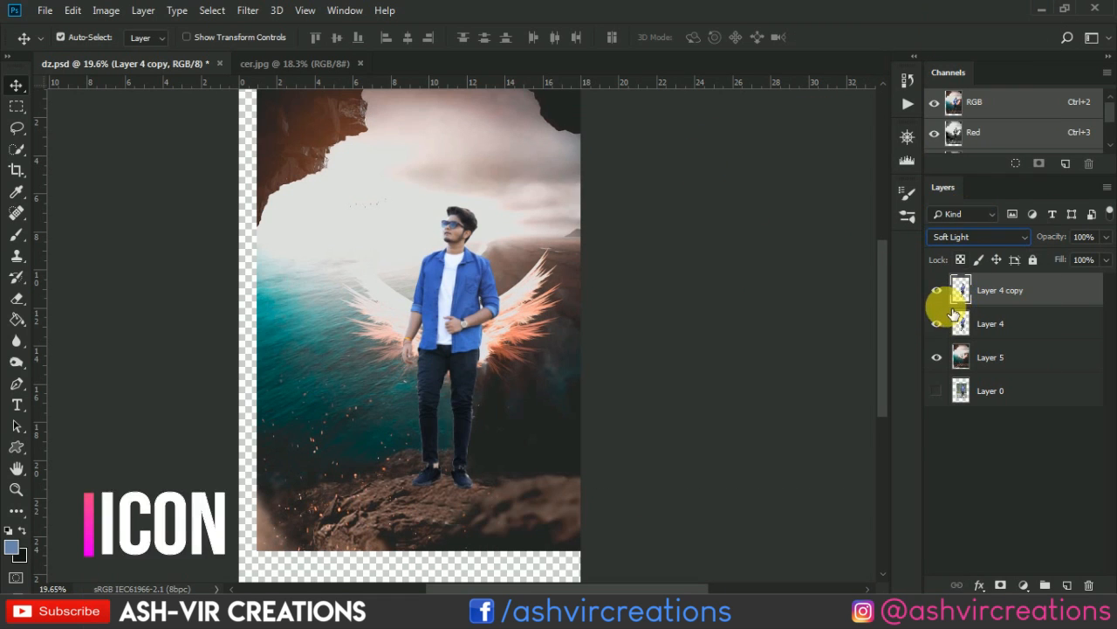
Compare the picture with Layer 4 copy hidden and shown, and merge Layer 4 copy with Layer 4
left_click(937, 292)
left_click(939, 295)
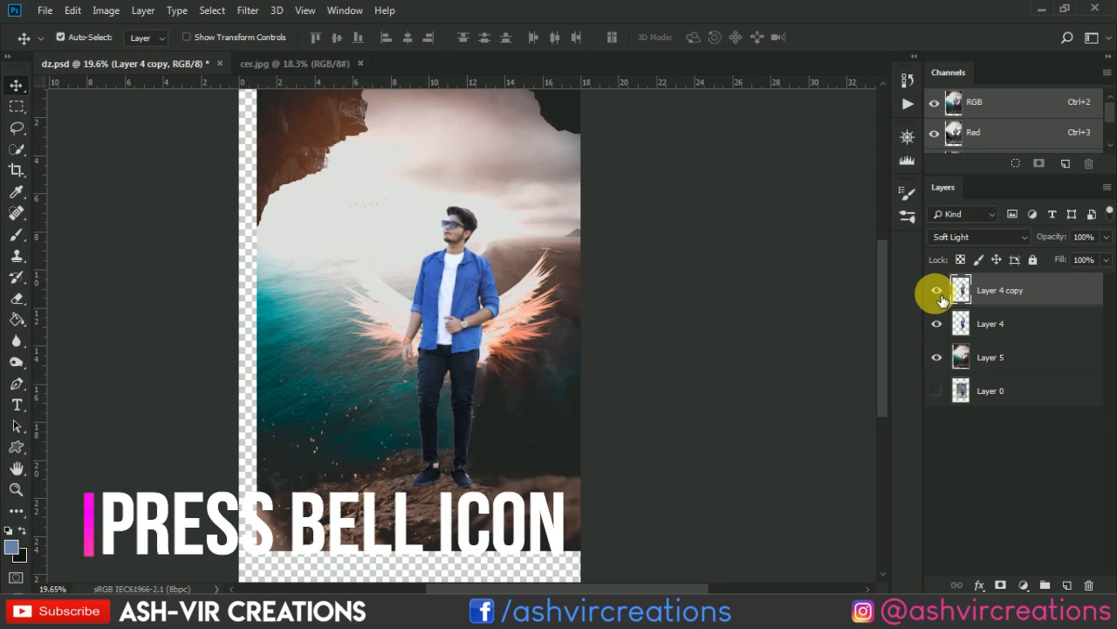
left_click(996, 327, "shift")
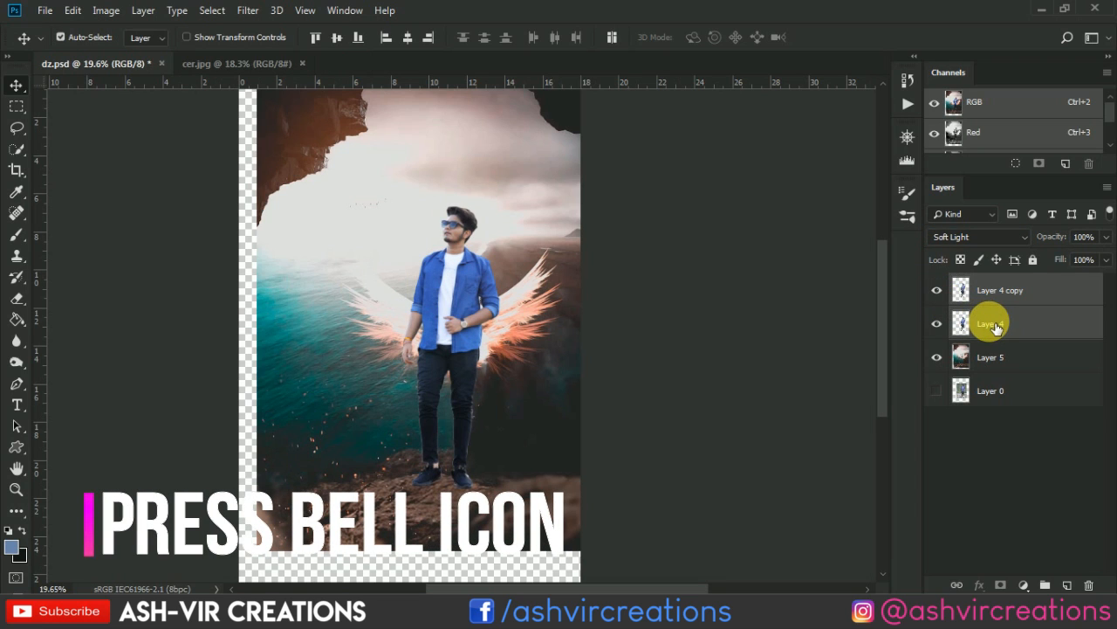
right_click(991, 323)
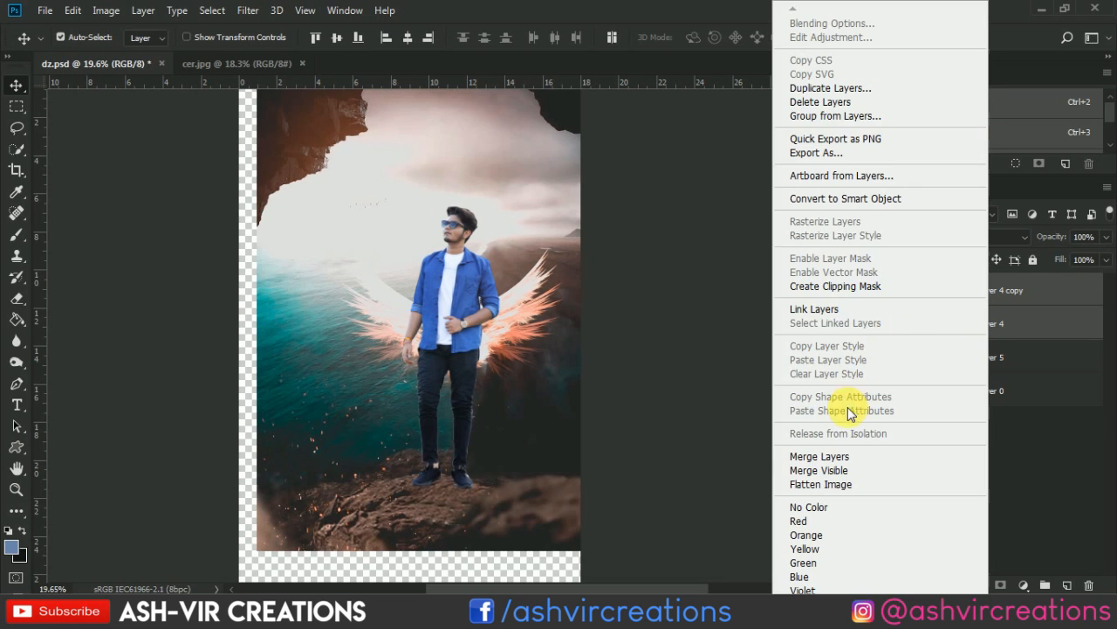
left_click(841, 461)
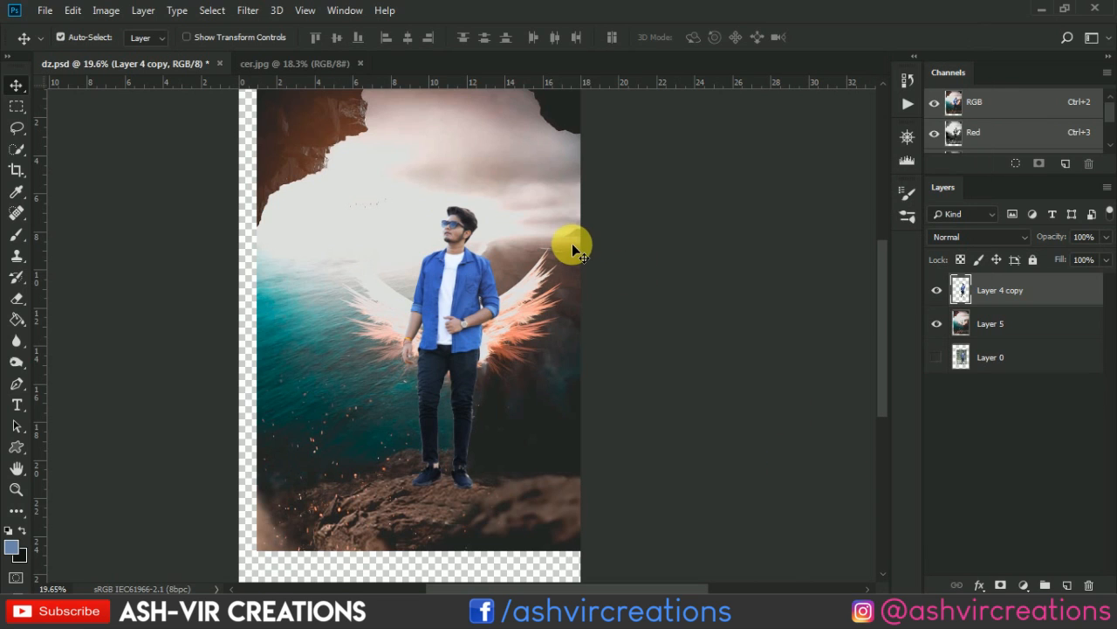
Crop the canvas to the full bounds of the Layer 5 cave background, using that layer's outline as the selection
left_click(960, 323, "ctrl")
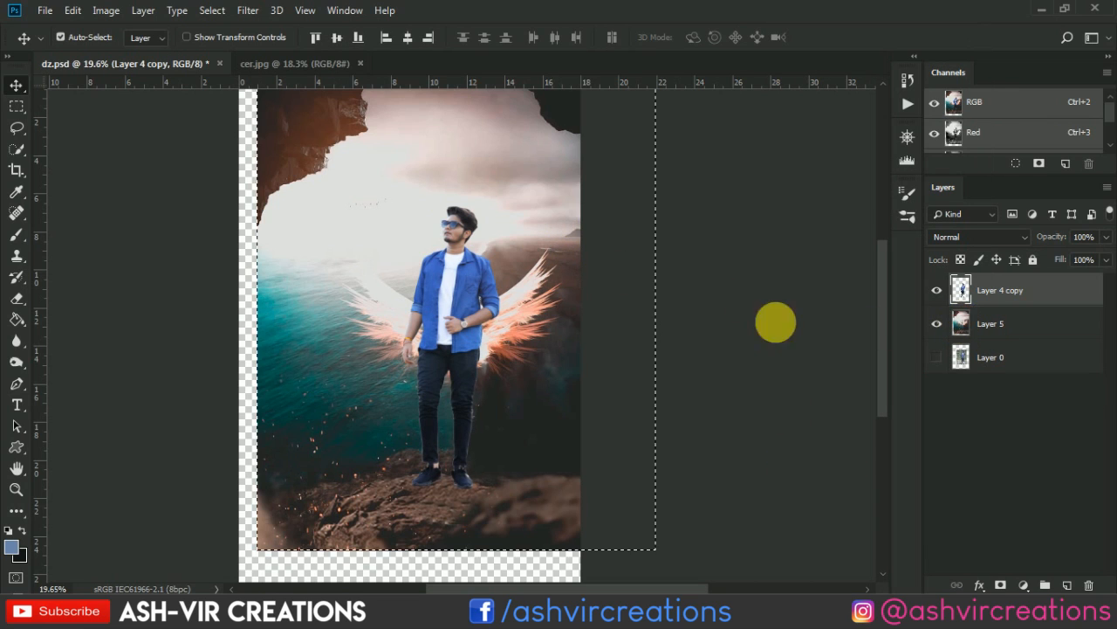
key("ctrl+minus")
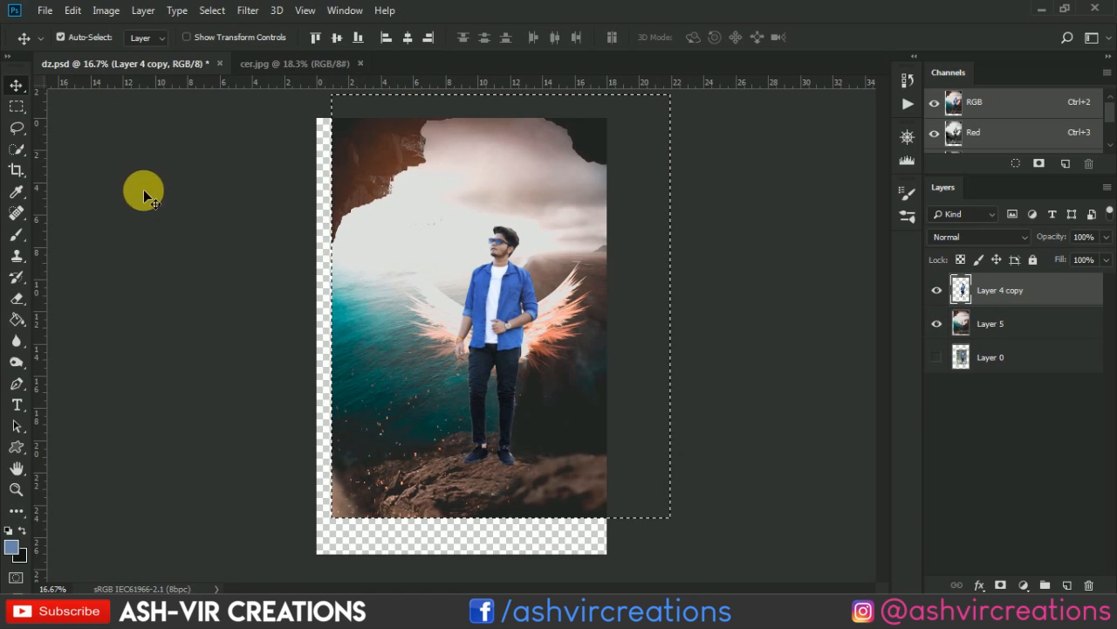
left_click(18, 170)
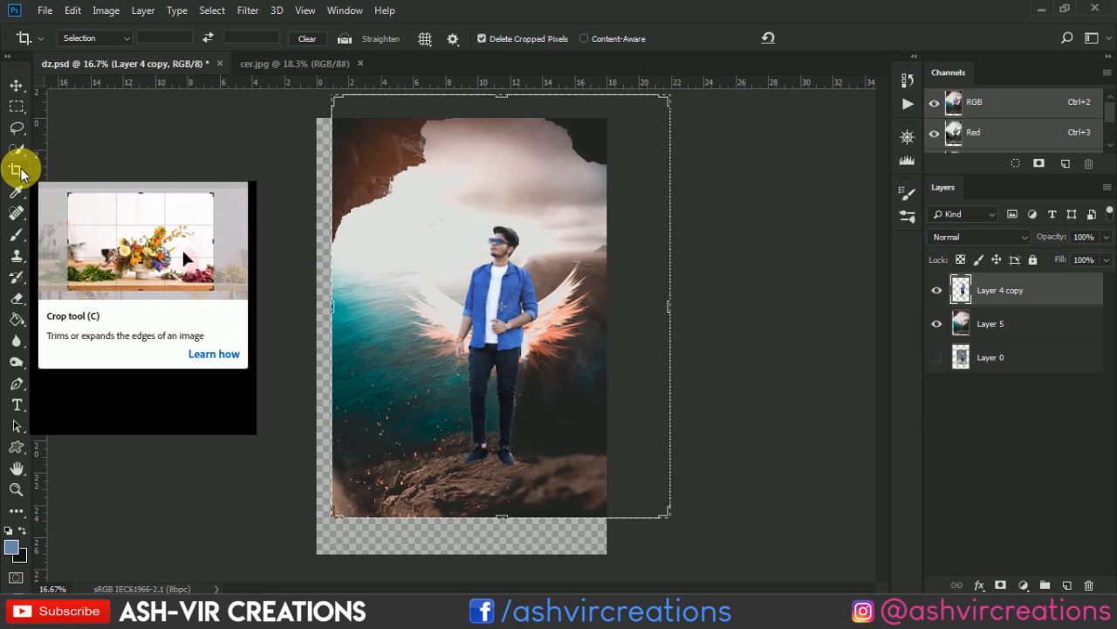
left_click(463, 192)
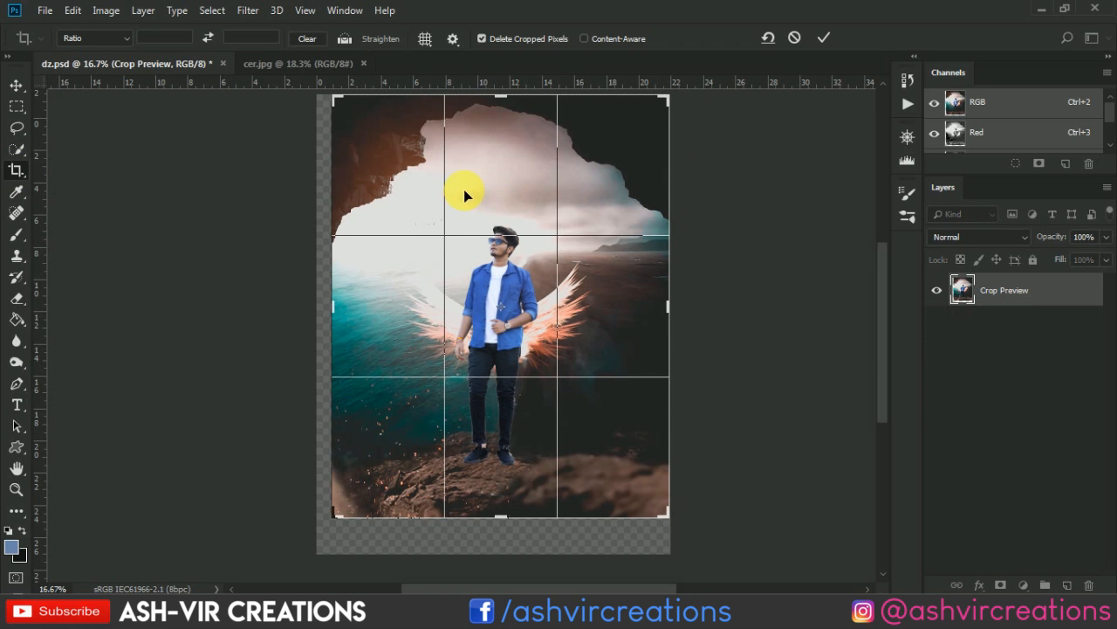
key("Return")
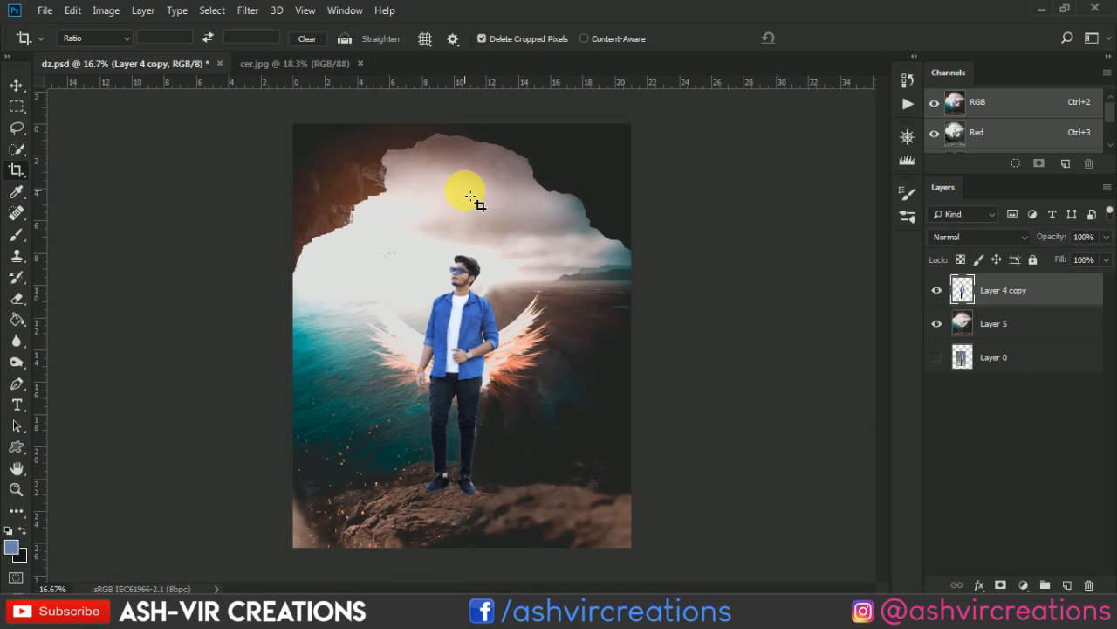
key("v")
key("ctrl+0")
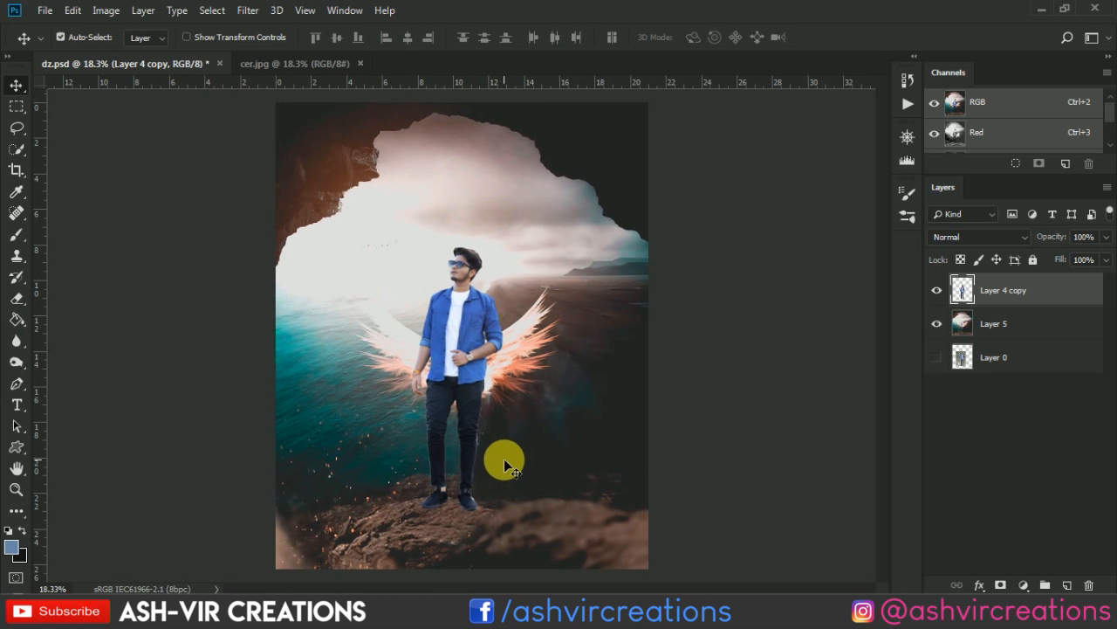
key("ctrl+minus")
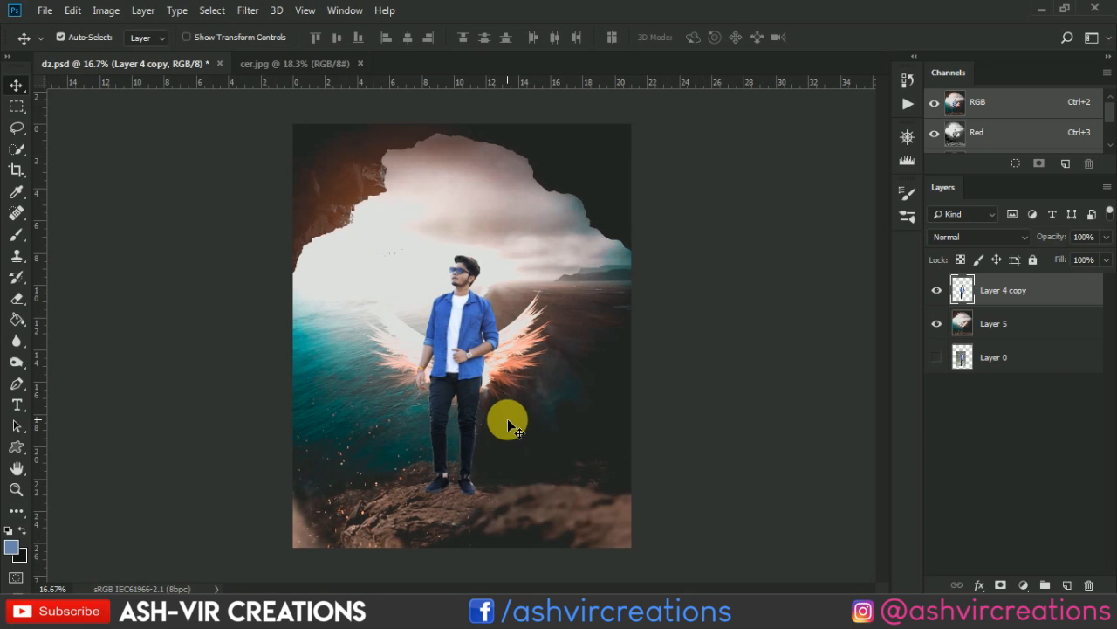
key("ctrl+minus")
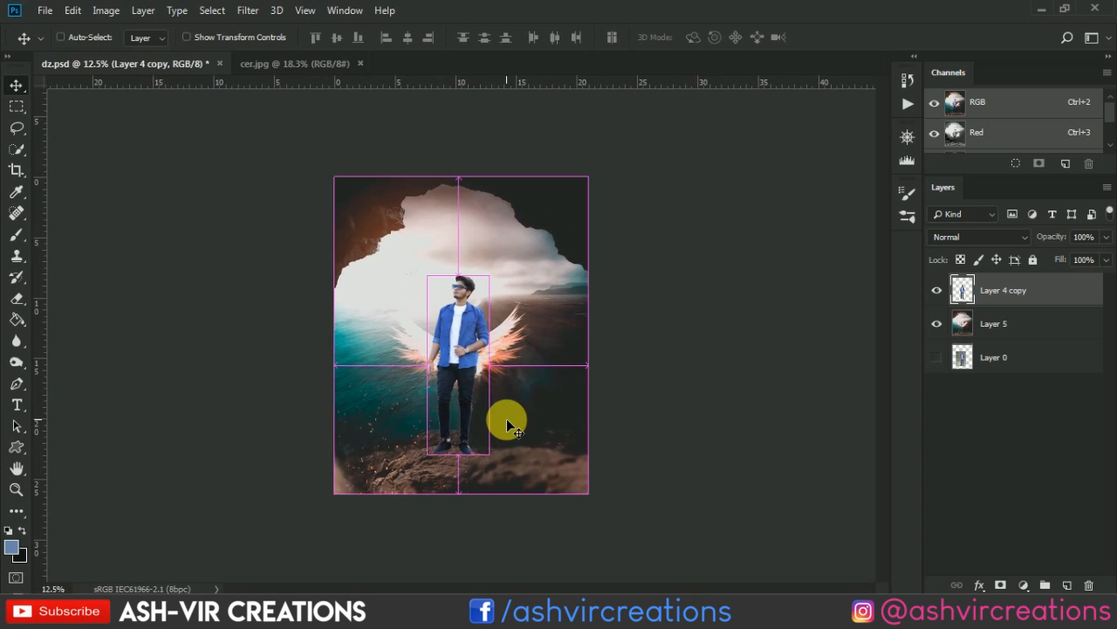
key("ctrl+plus")
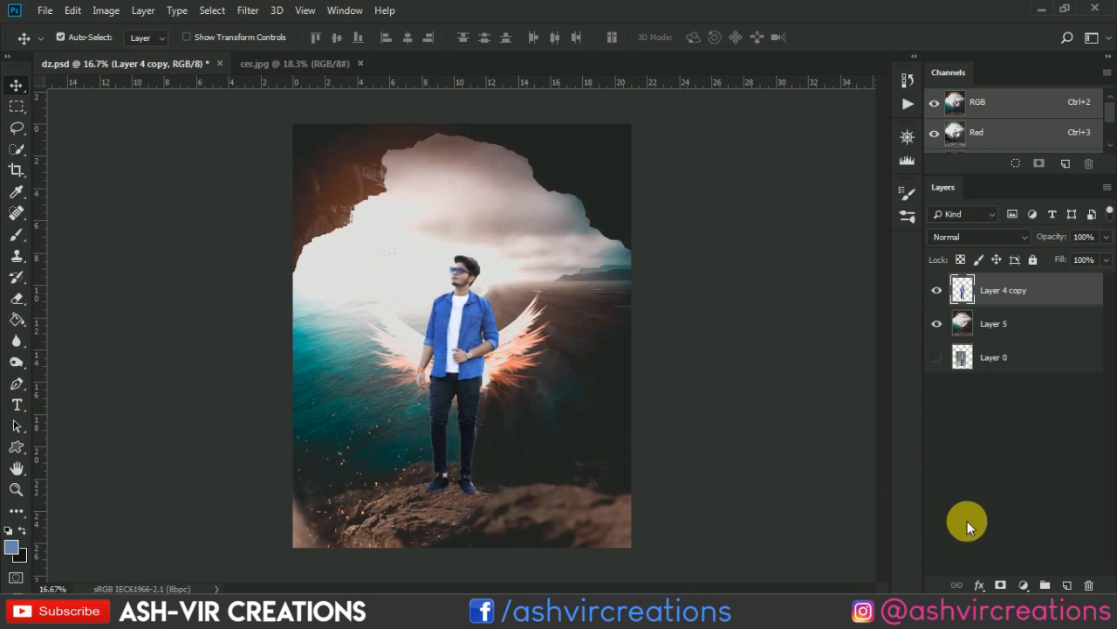
Add a Color Lookup adjustment layer above Layer 4 copy and load the AVCINE-Brown - Gold.CUBE 3D LUT
left_click(1025, 585)
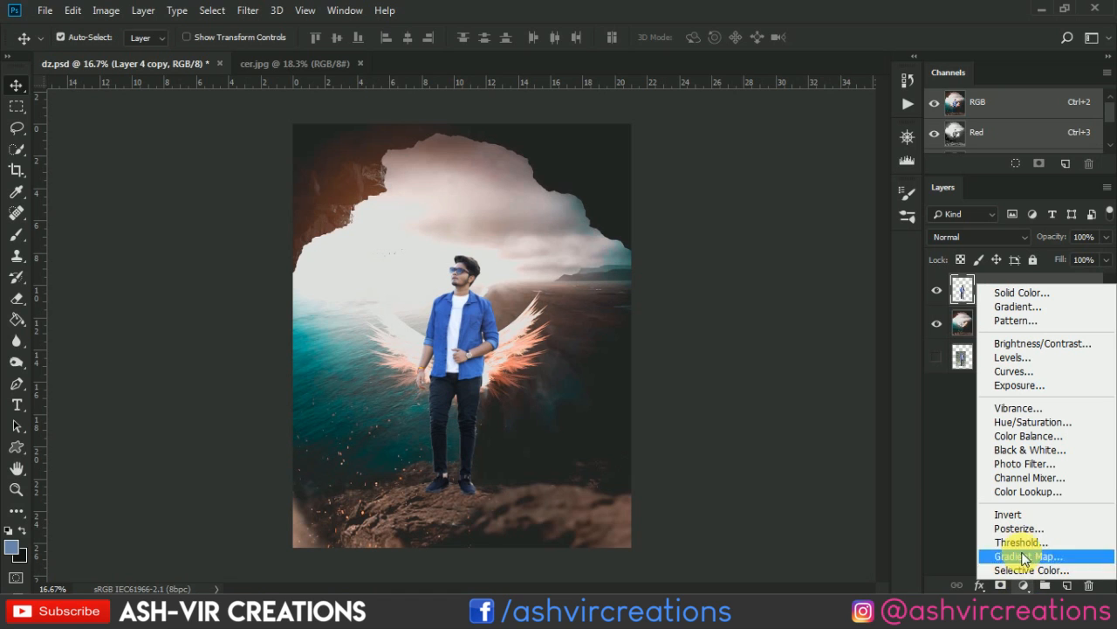
left_click(1023, 490)
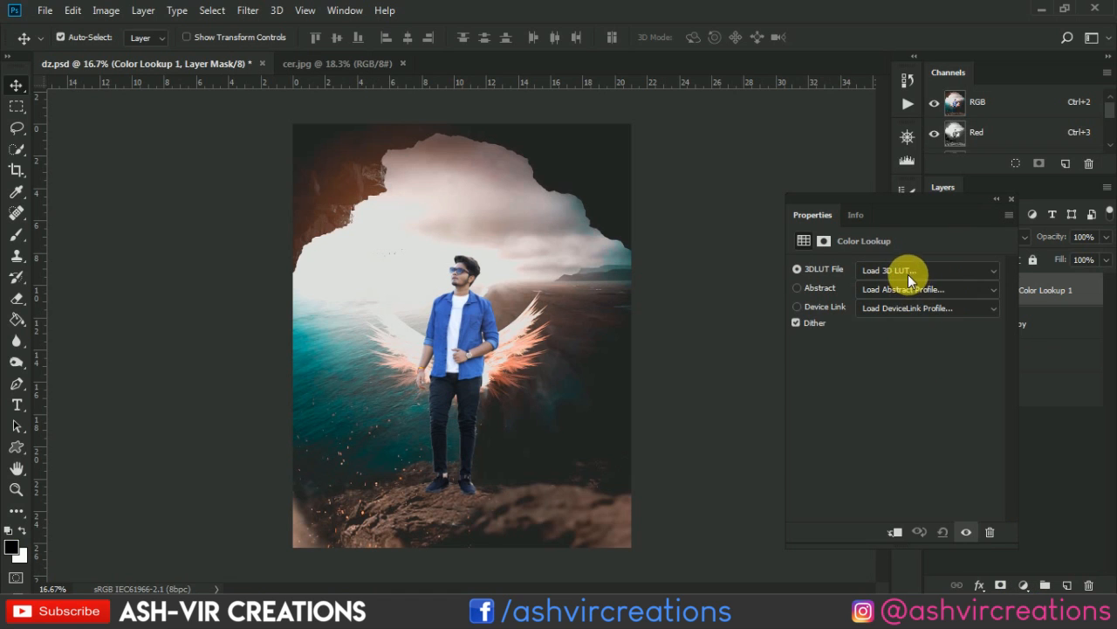
left_click(907, 270)
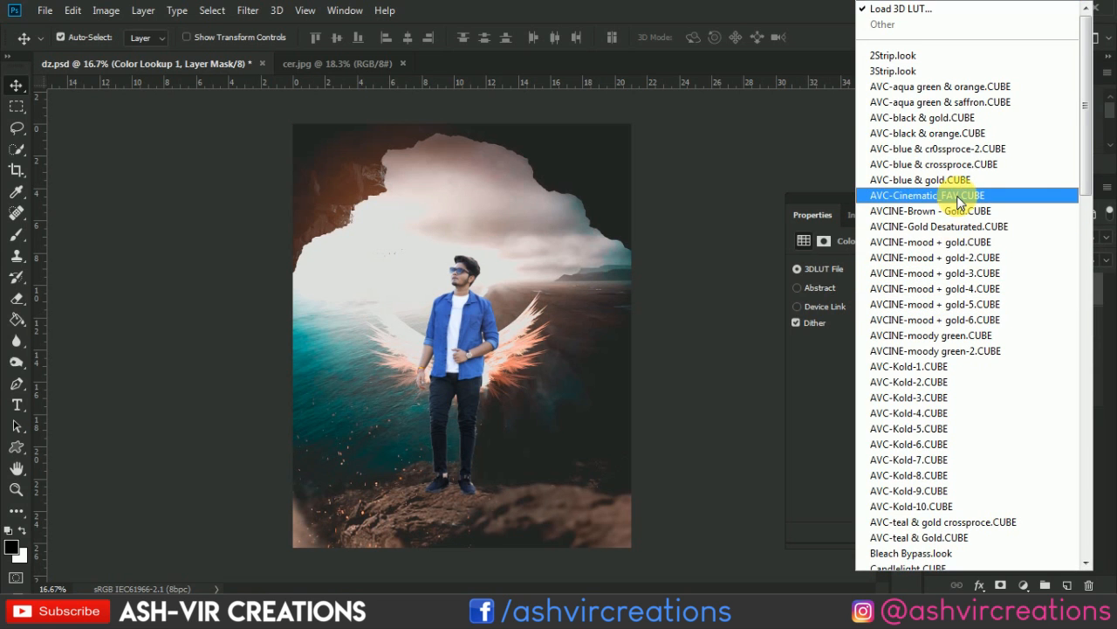
left_click(959, 210)
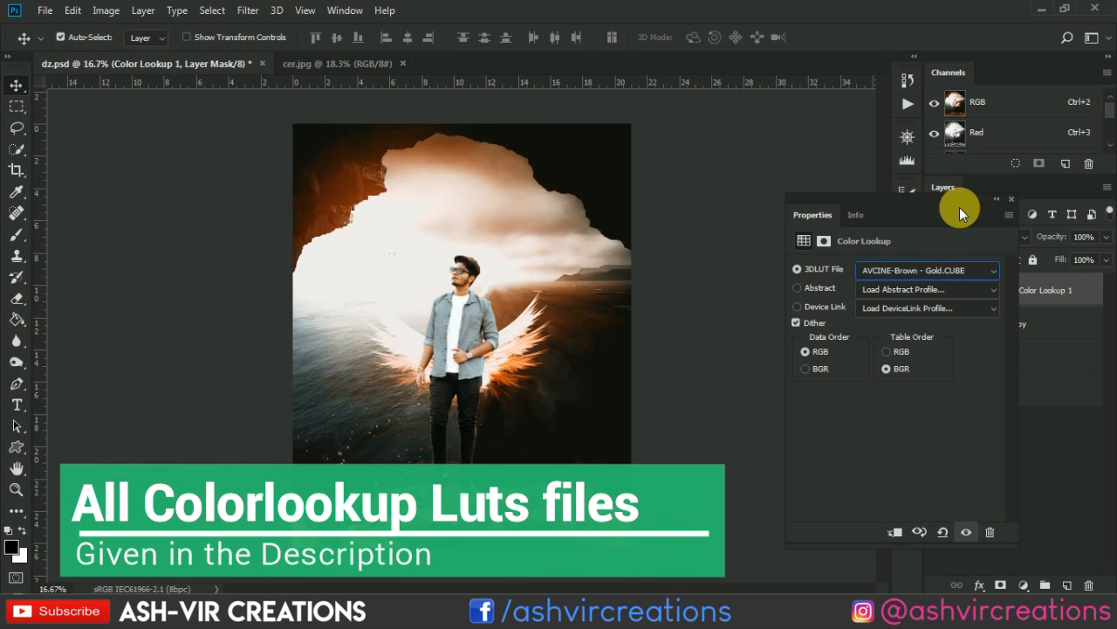
Try out the other AVC 3D LUTs on the Color Lookup layer and settle on AVC-aqua green & saffron.CUBE
key("Down")
key("Down")
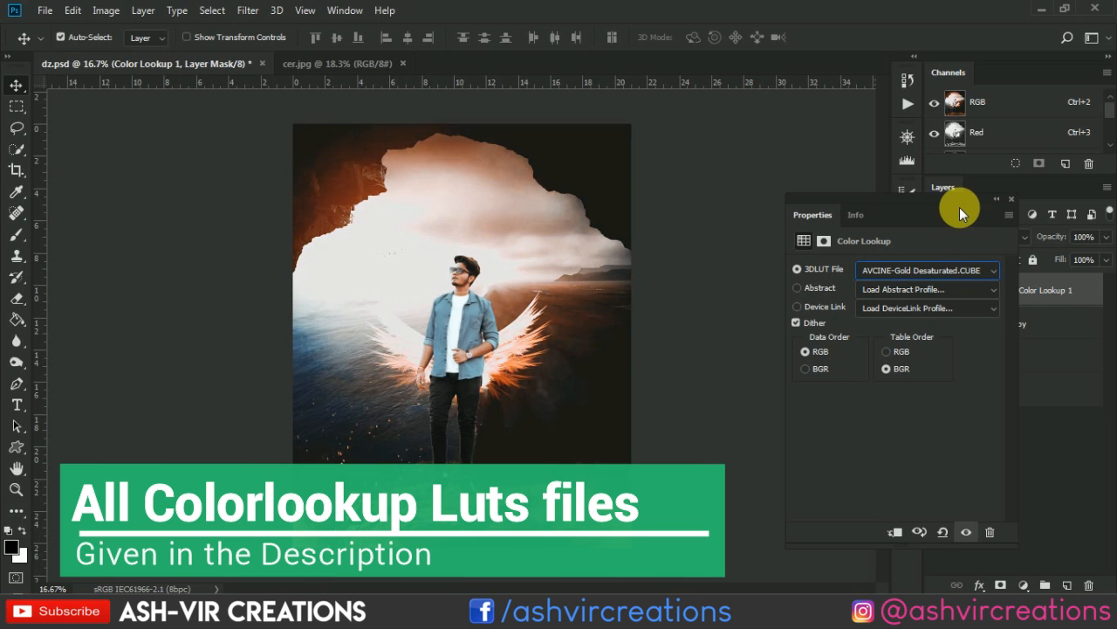
key("Down")
key("Down")
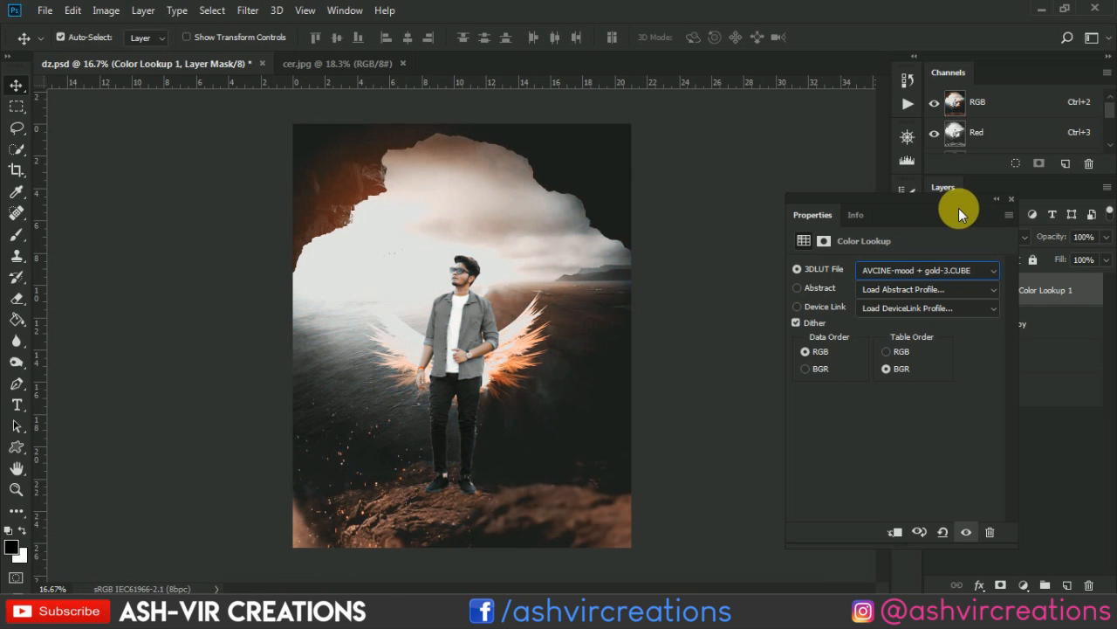
key("Up")
key("Down")
key("Down")
key("Down")
key("Down")
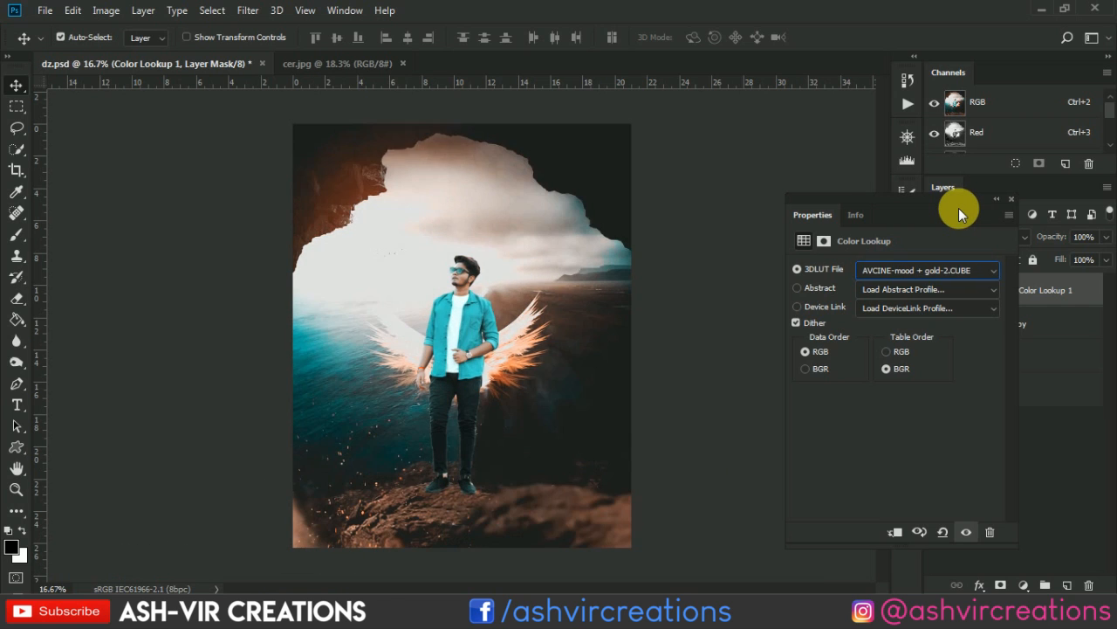
key("Down")
key("Down")
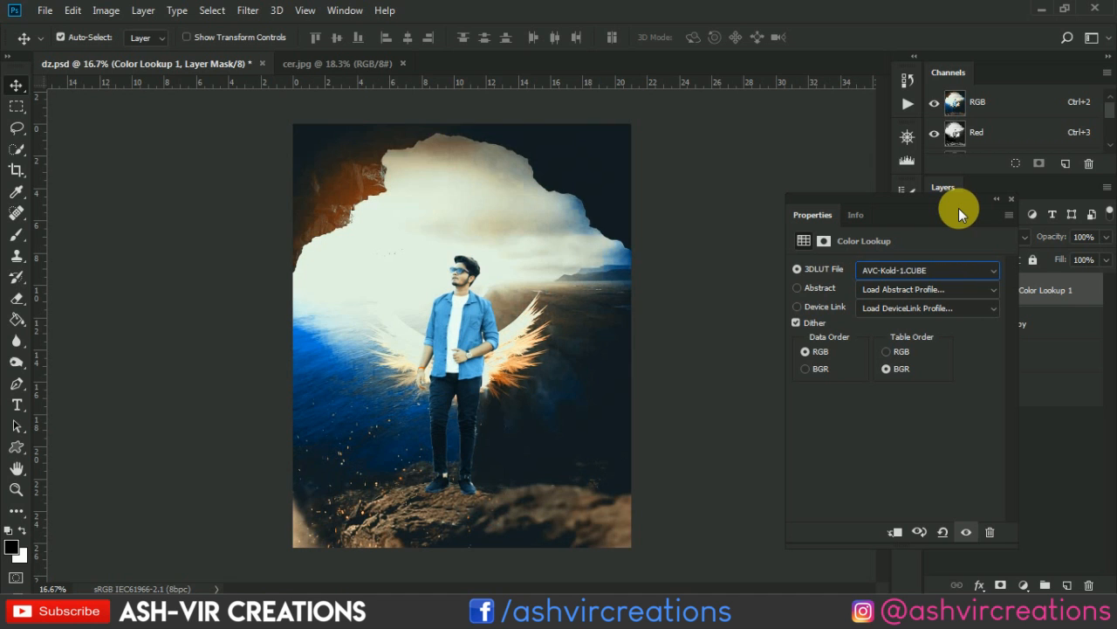
key("Up")
key("Up")
key("Up")
key("Up")
key("Up")
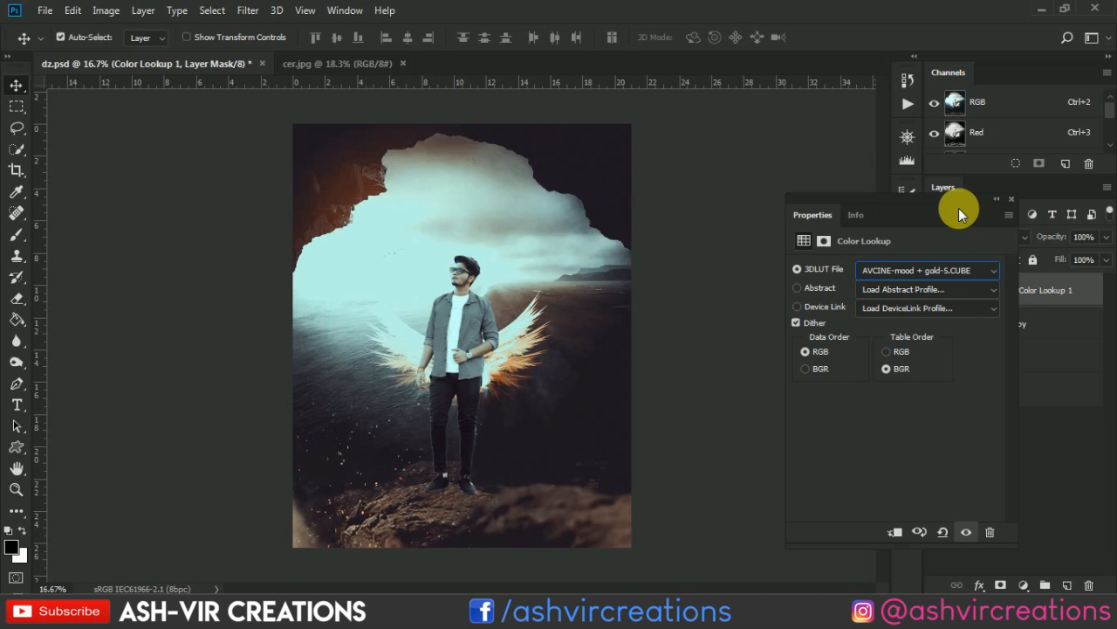
key("Down")
key("Down")
key("Down")
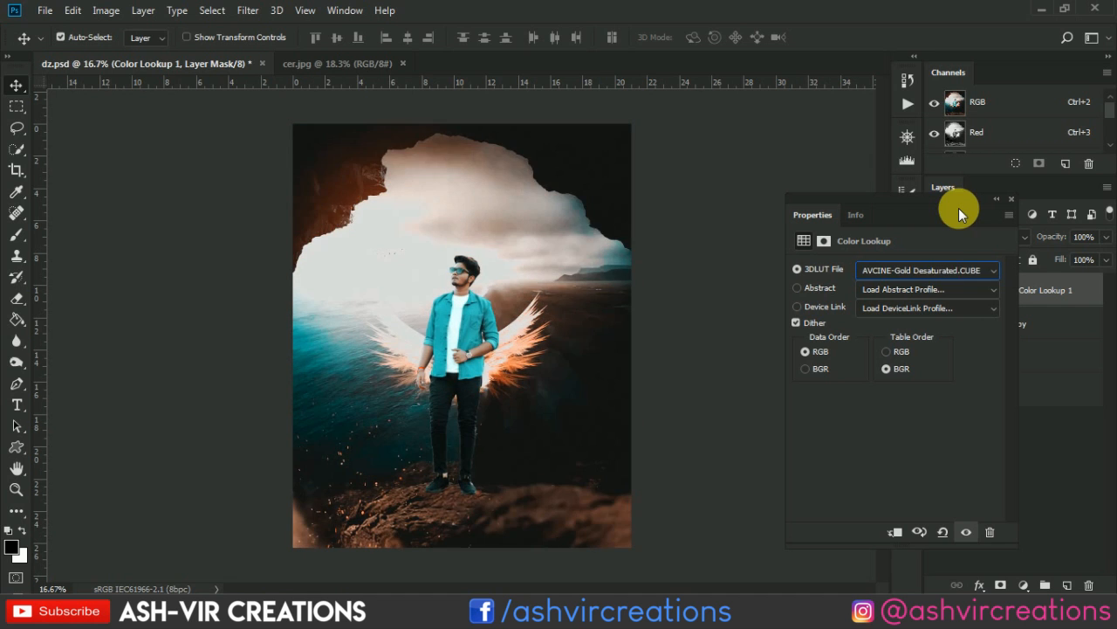
key("Down")
key("Down")
key("Down")
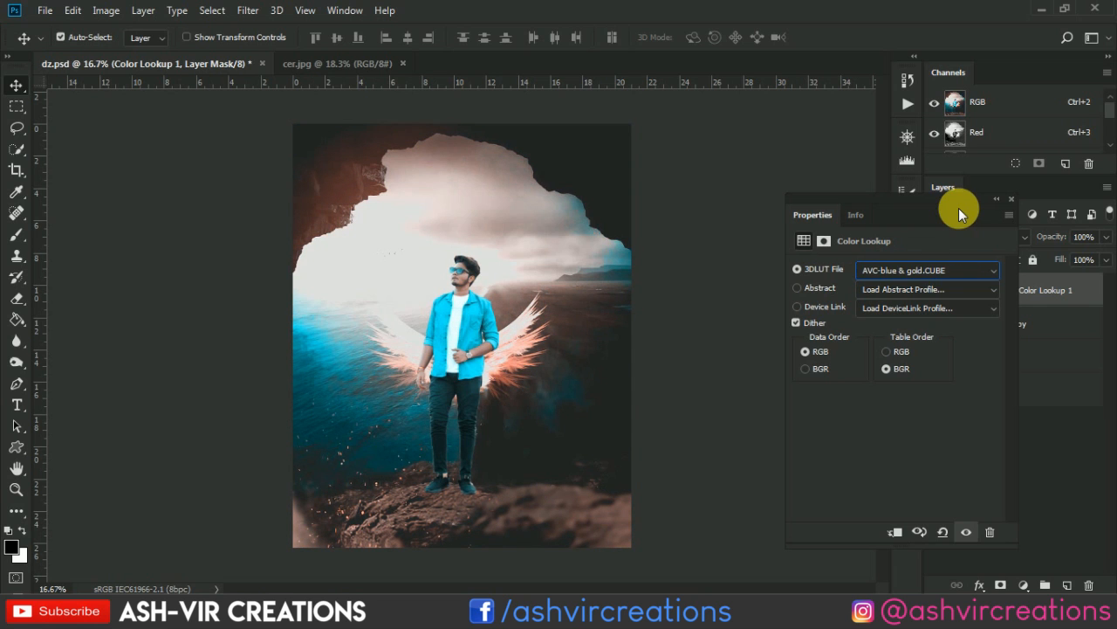
key("Up")
key("Up")
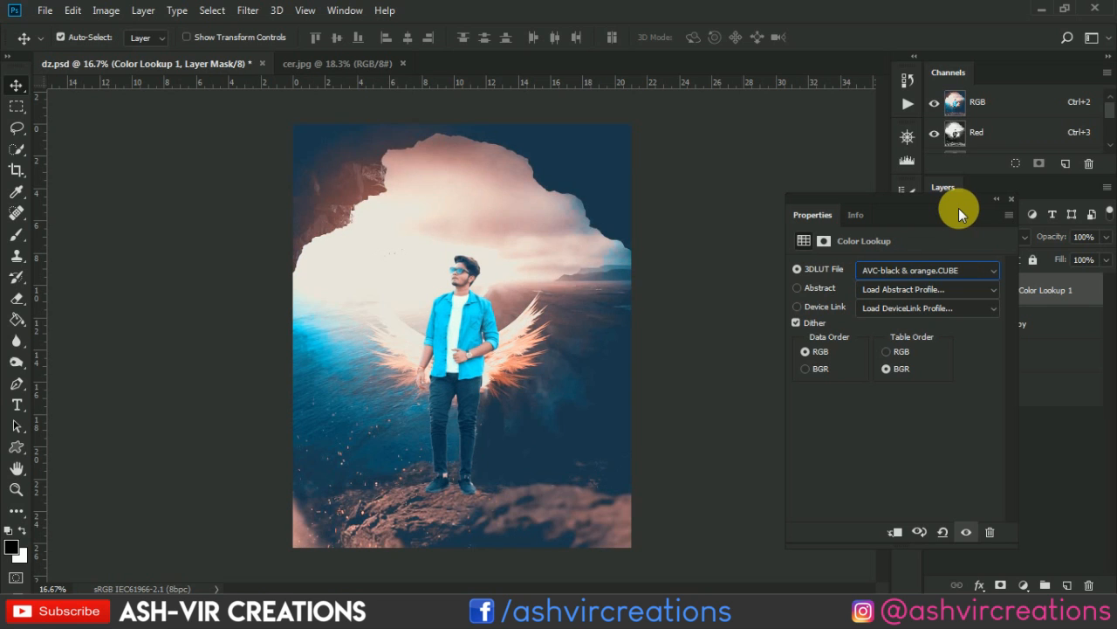
key("Up")
key("Up")
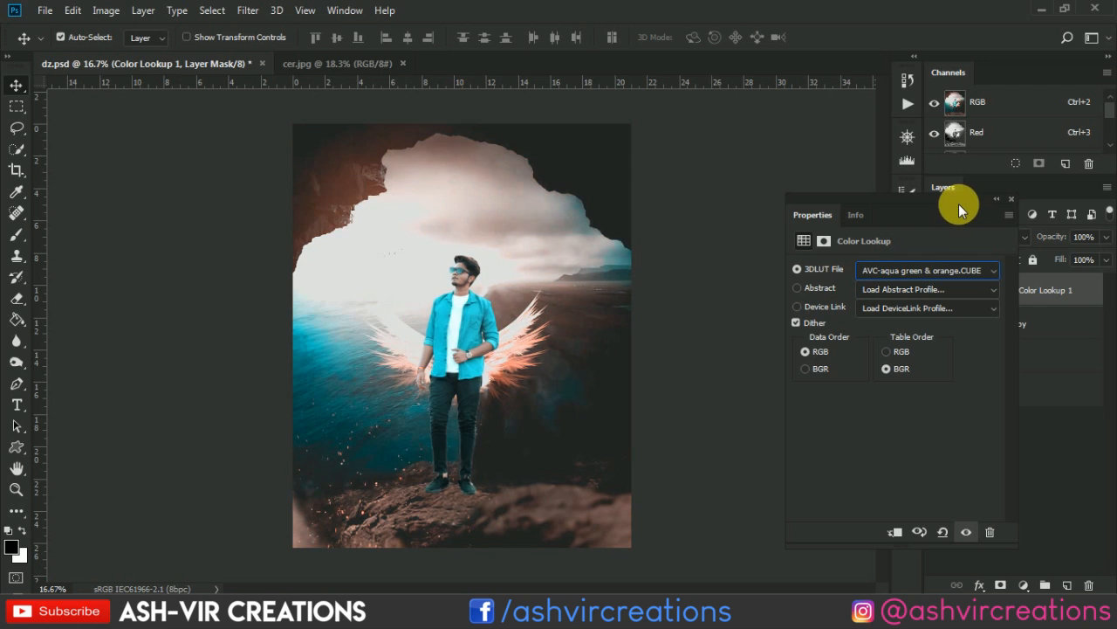
key("Down")
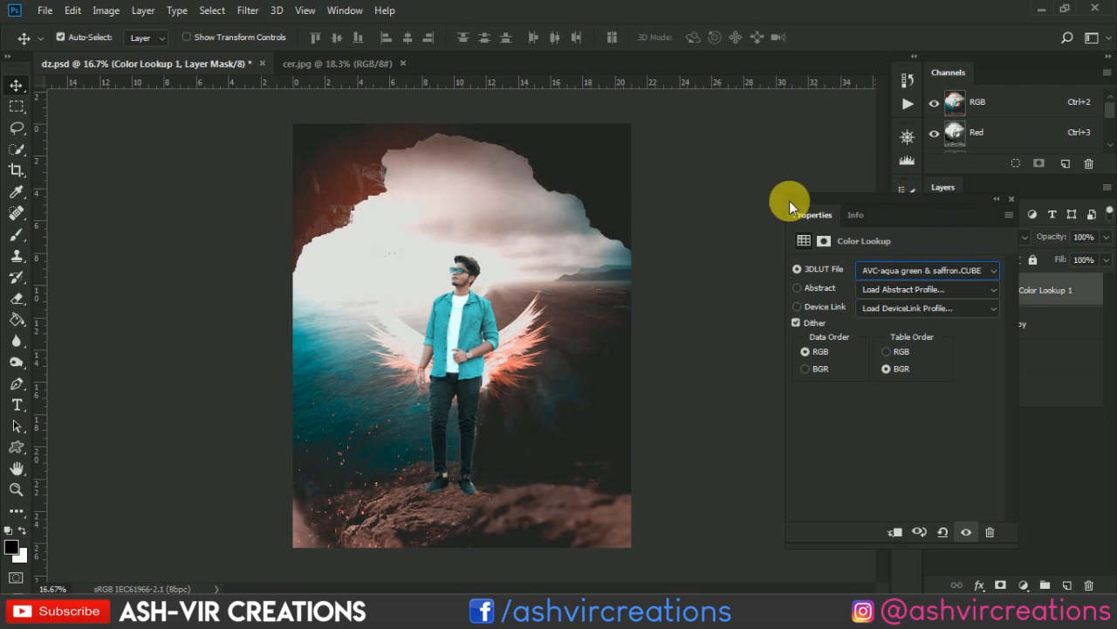
left_click(1009, 198)
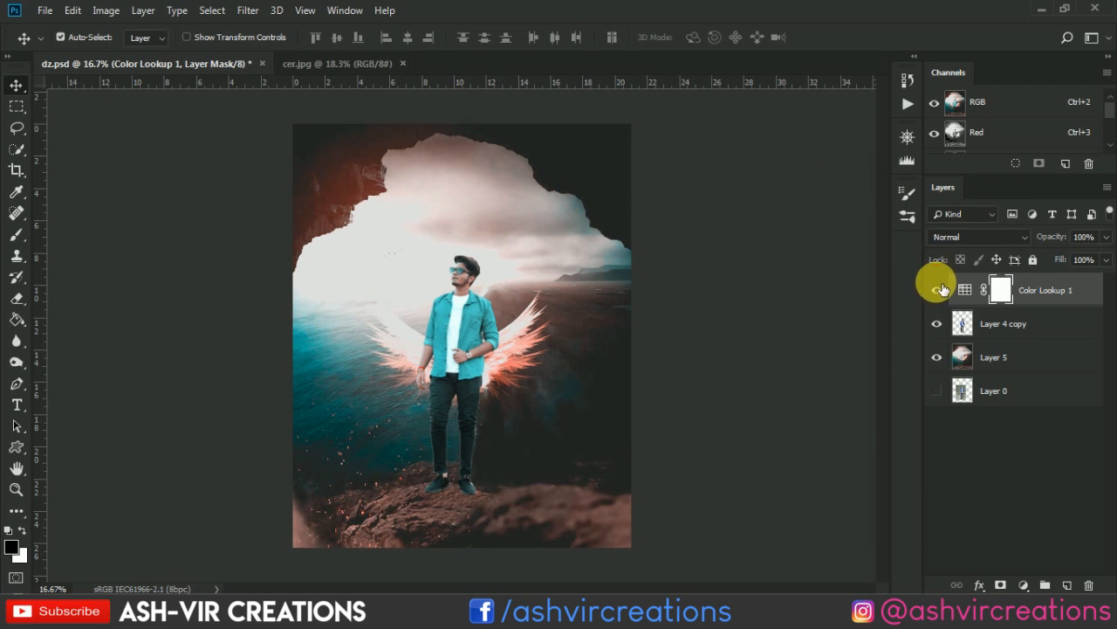
Examine the effect of the color grade by comparing the picture with Color Lookup 1 hidden and shown
left_click(938, 290)
left_click(937, 290)
left_click(938, 290)
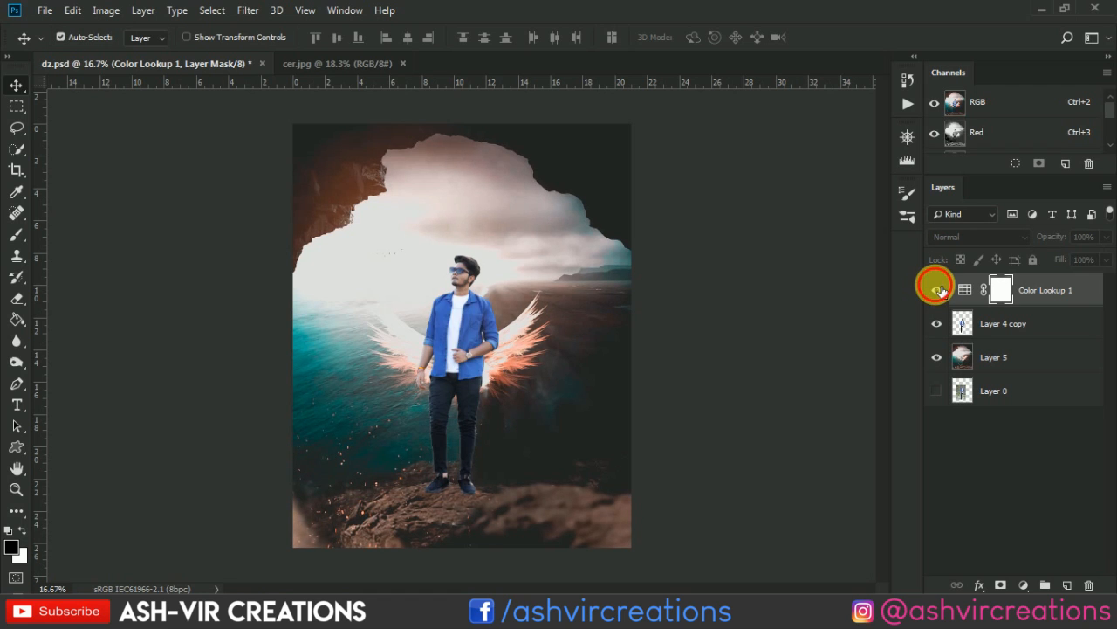
left_click(938, 290)
left_click(938, 289)
left_click(938, 290)
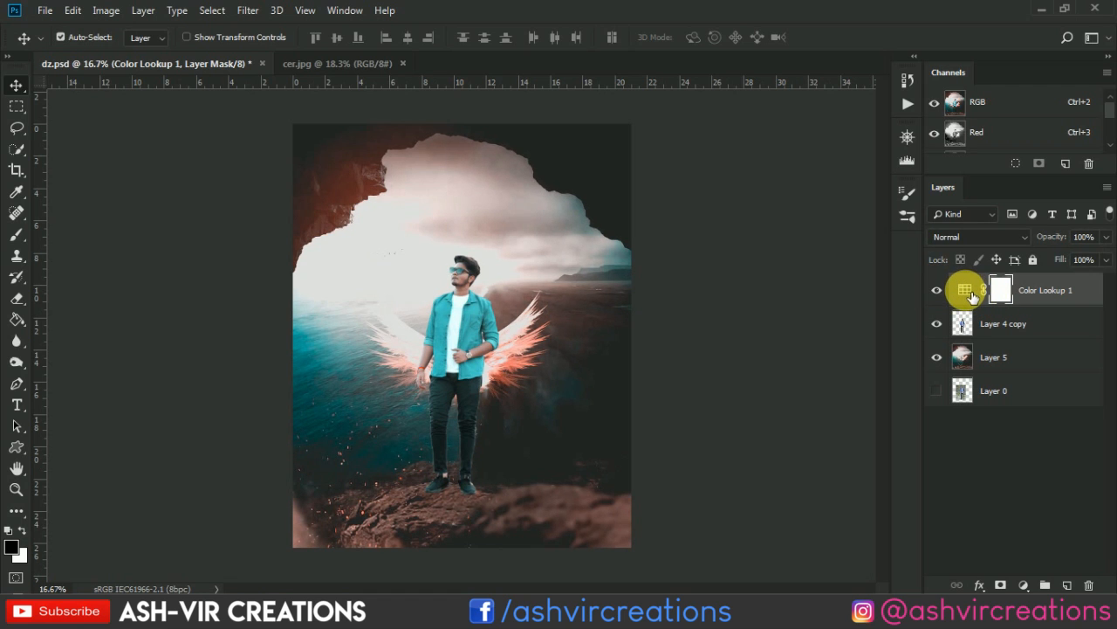
Clip the Color Lookup 1 adjustment to Layer 4 copy so it affects only the man
left_click(971, 295)
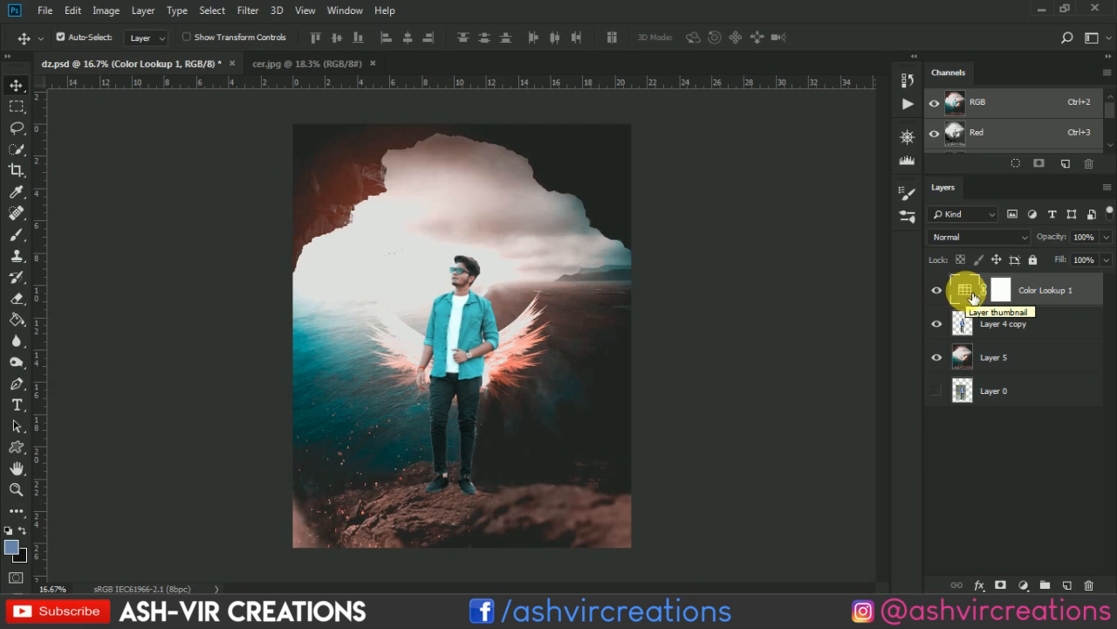
double_click(972, 297)
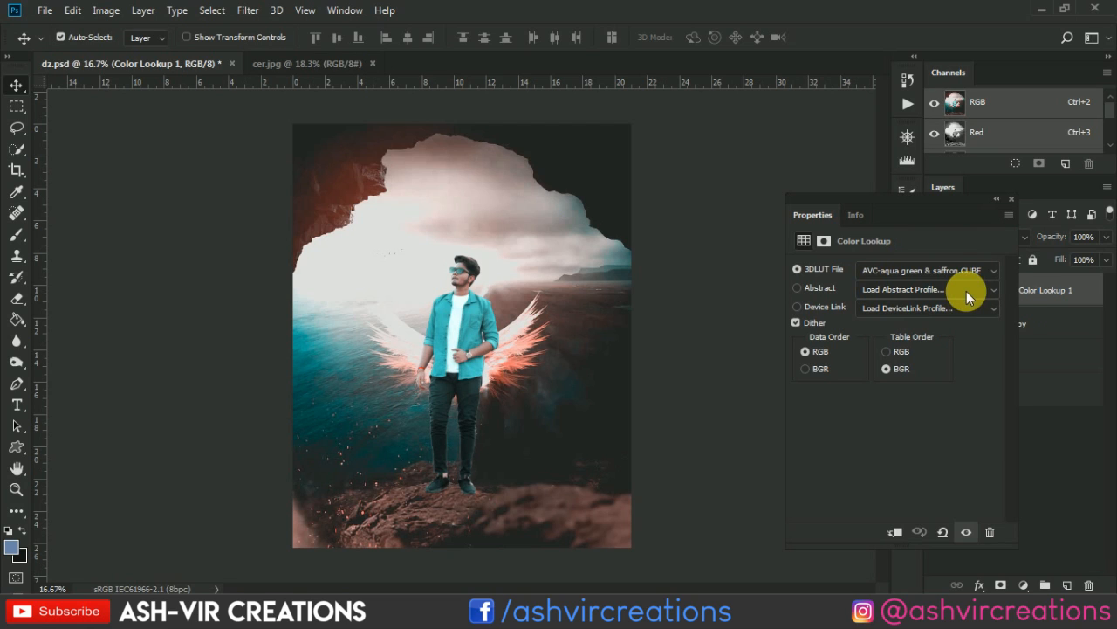
left_click_drag(933, 198, 664, 127)
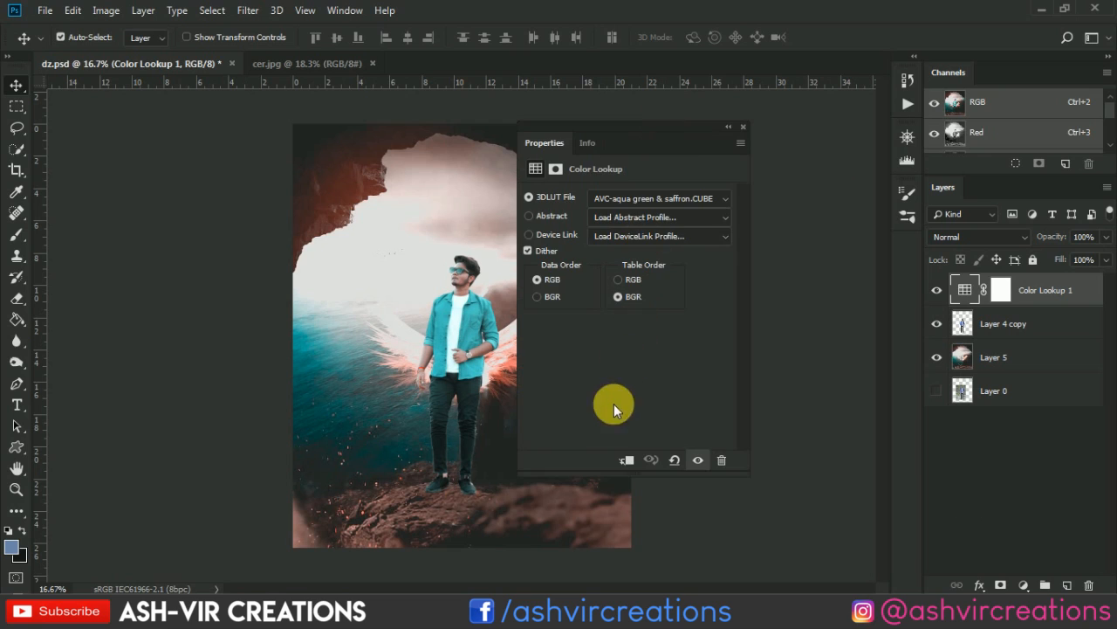
left_click(628, 462)
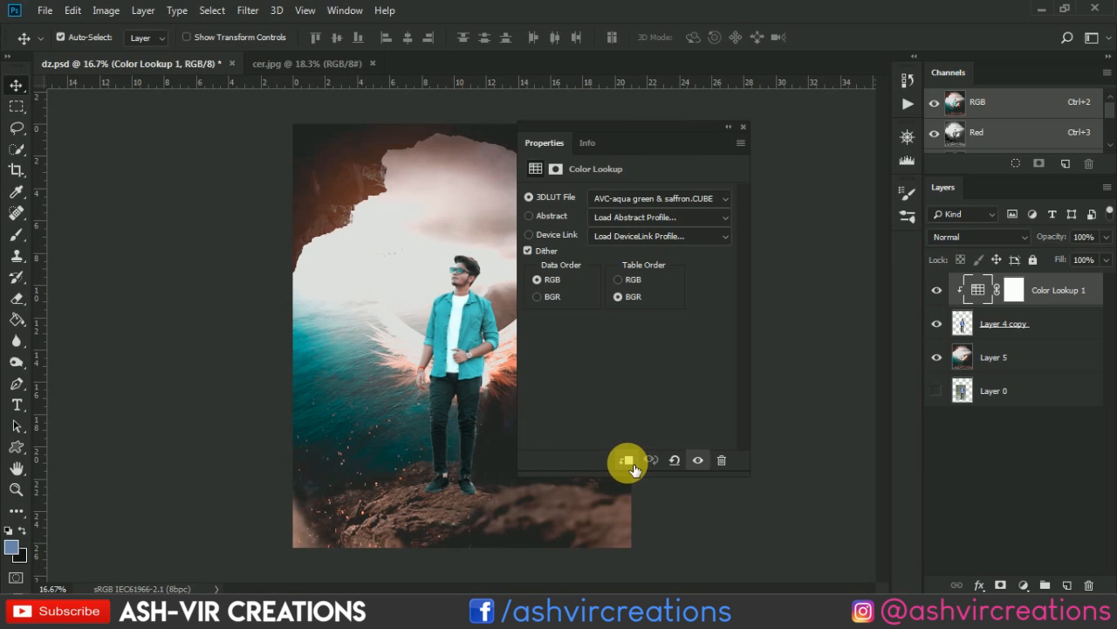
left_click(743, 129)
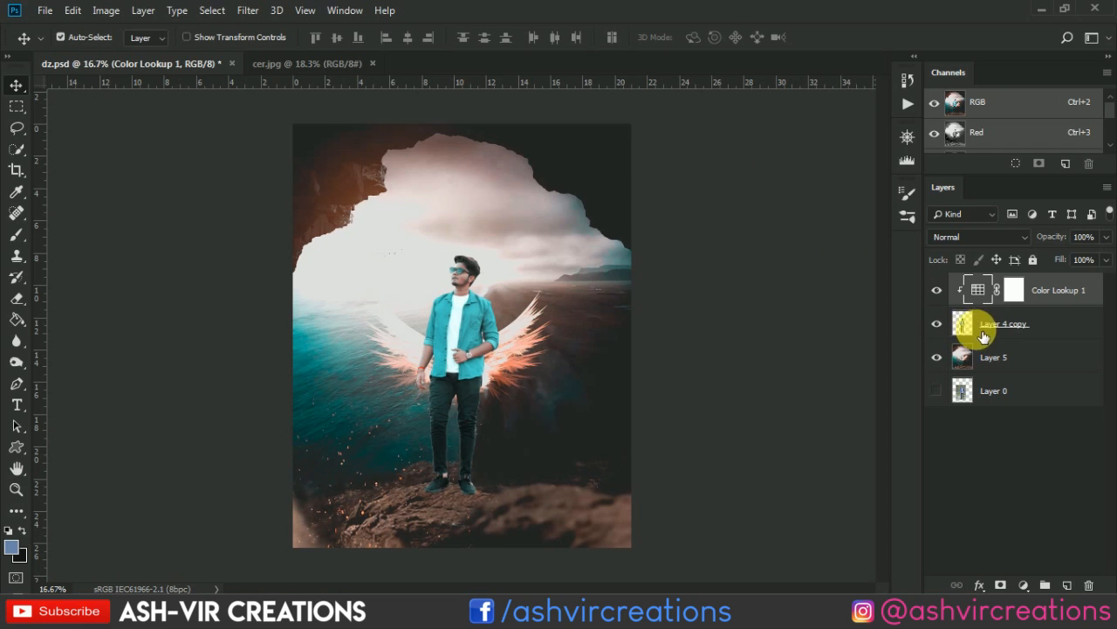
Compare the man with the clipped Color Lookup 1 grade hidden and shown, and examine the whole picture
left_click(941, 291)
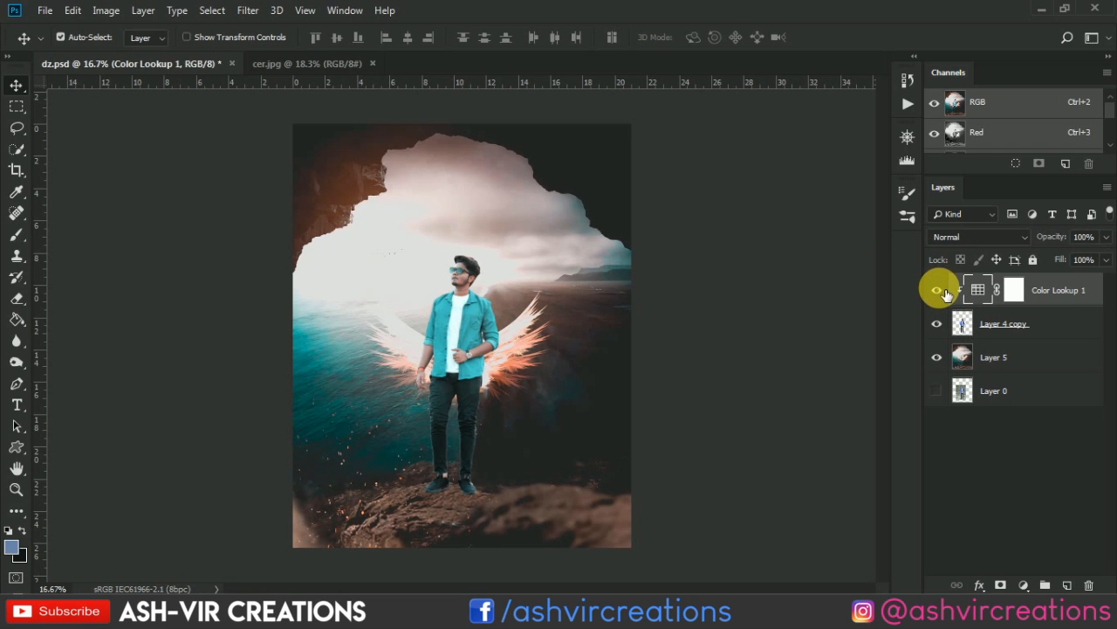
left_click(939, 290)
left_click(938, 290)
scroll(512, 328, "up", 1)
scroll(511, 328, "down", 2)
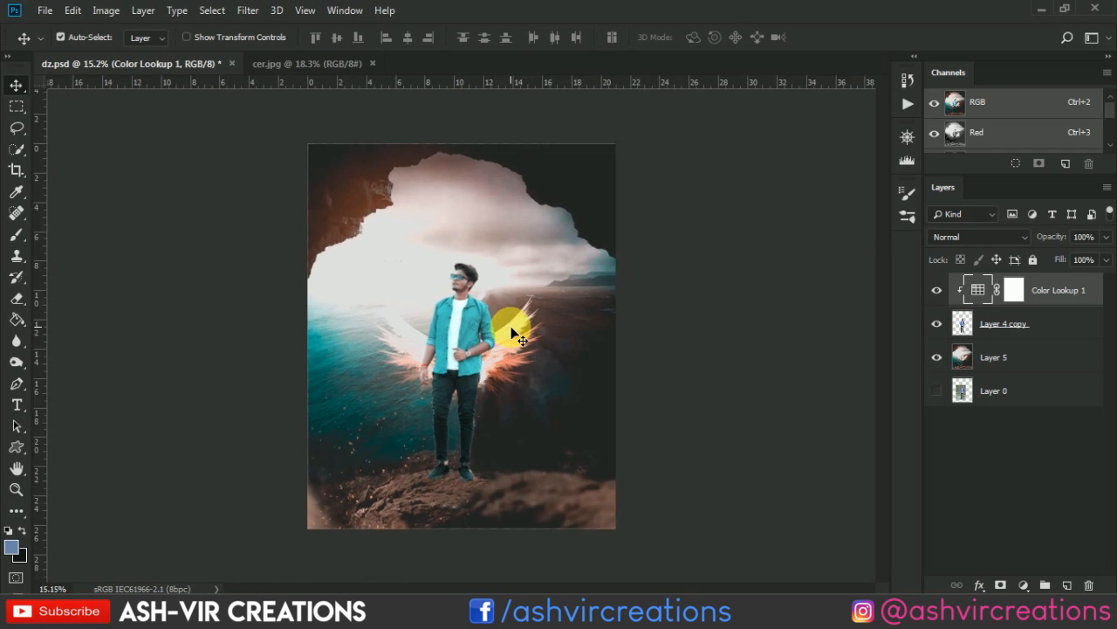
scroll(515, 336, "up", 1)
Close cer.jpg and open the spark picture sprk.jpg
left_click(353, 68)
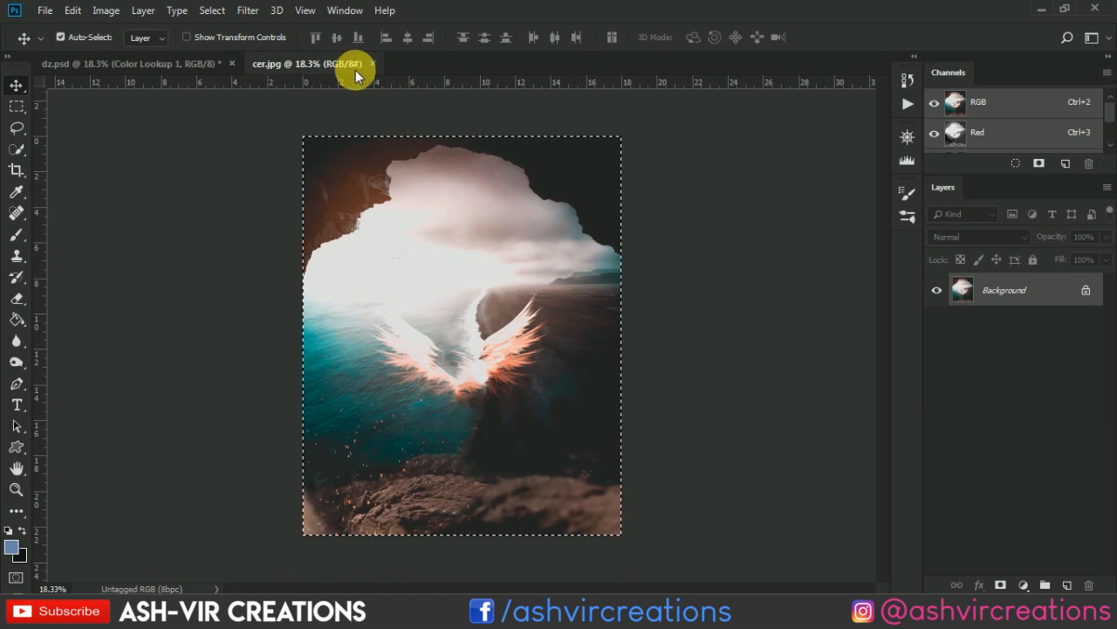
left_click(371, 64)
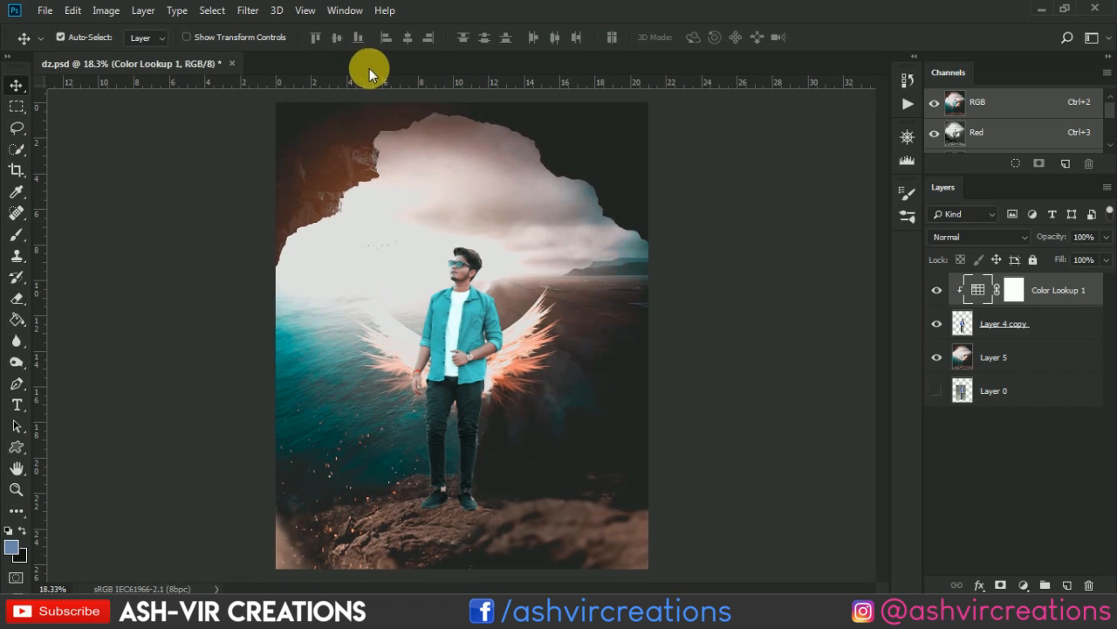
left_click(46, 12)
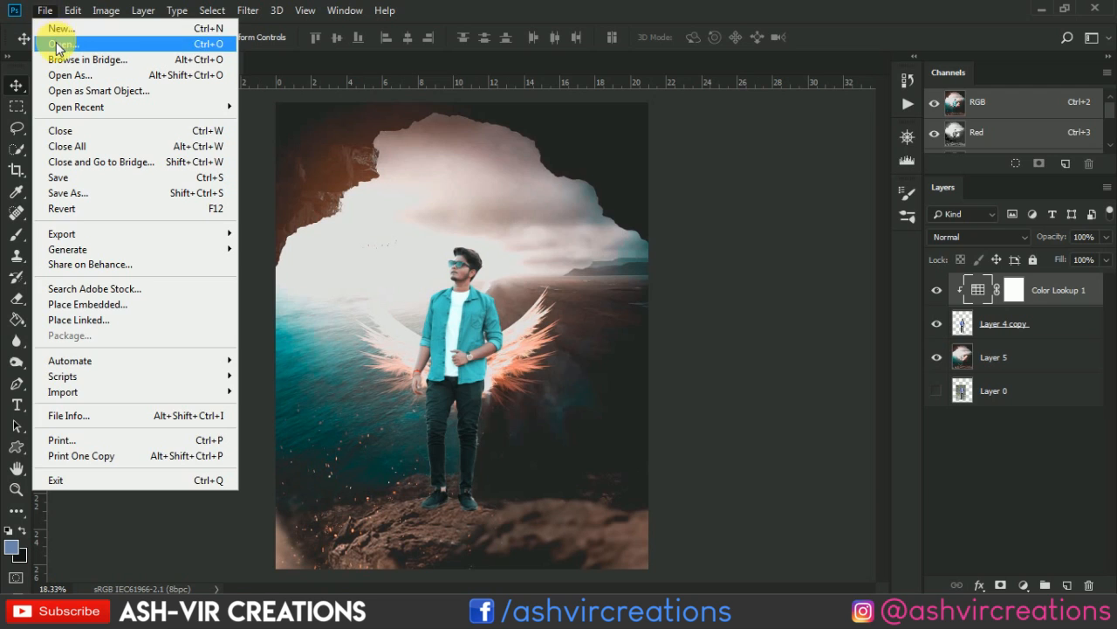
left_click(52, 42)
double_click(916, 131)
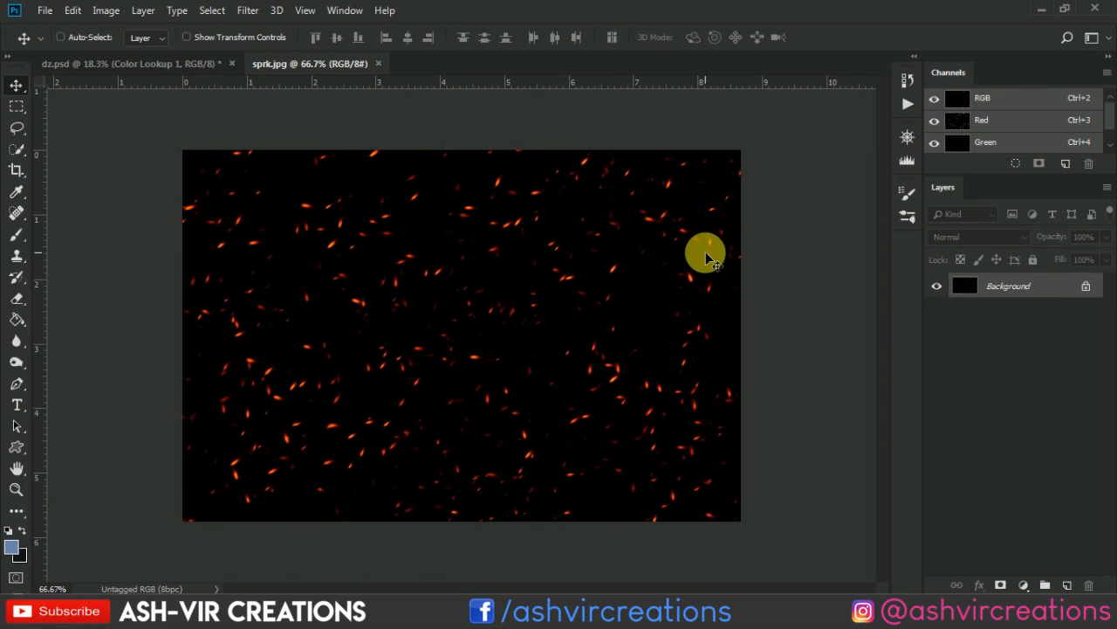
Copy the sprk.jpg picture into dz.psd as a new layer above Color Lookup 1 and blend it in Screen mode
key("ctrl+c")
left_click(211, 66)
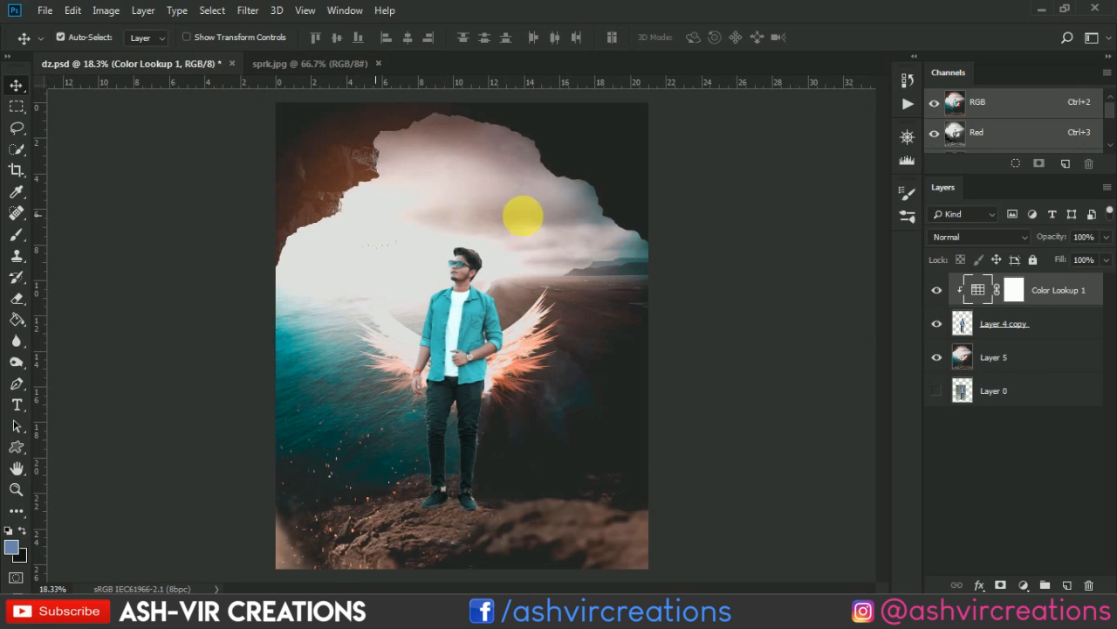
key("ctrl+v")
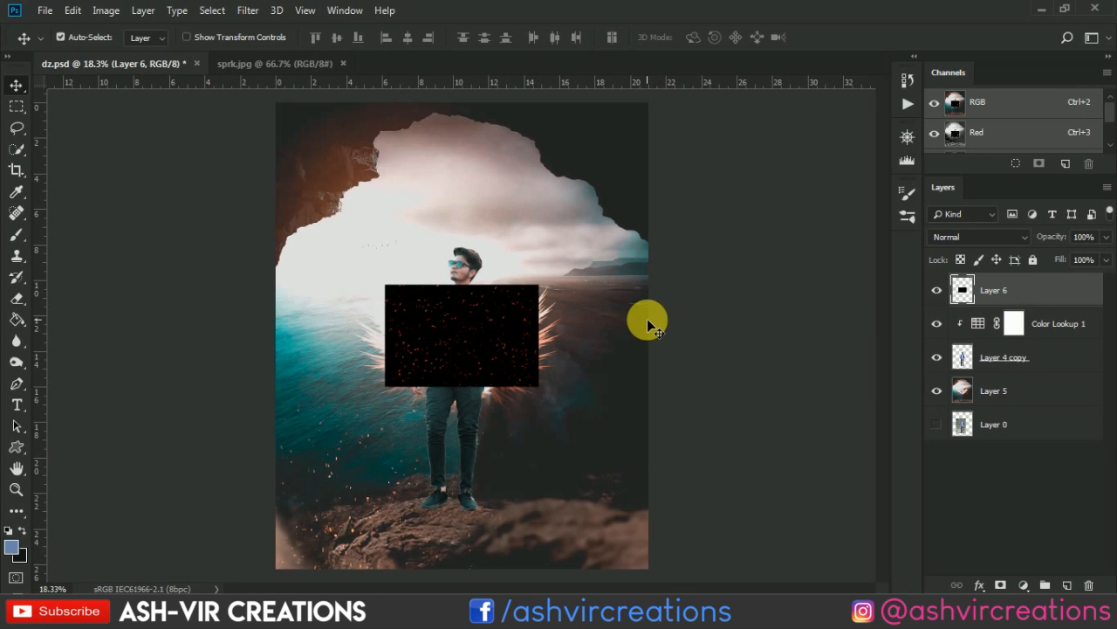
key("ctrl+t")
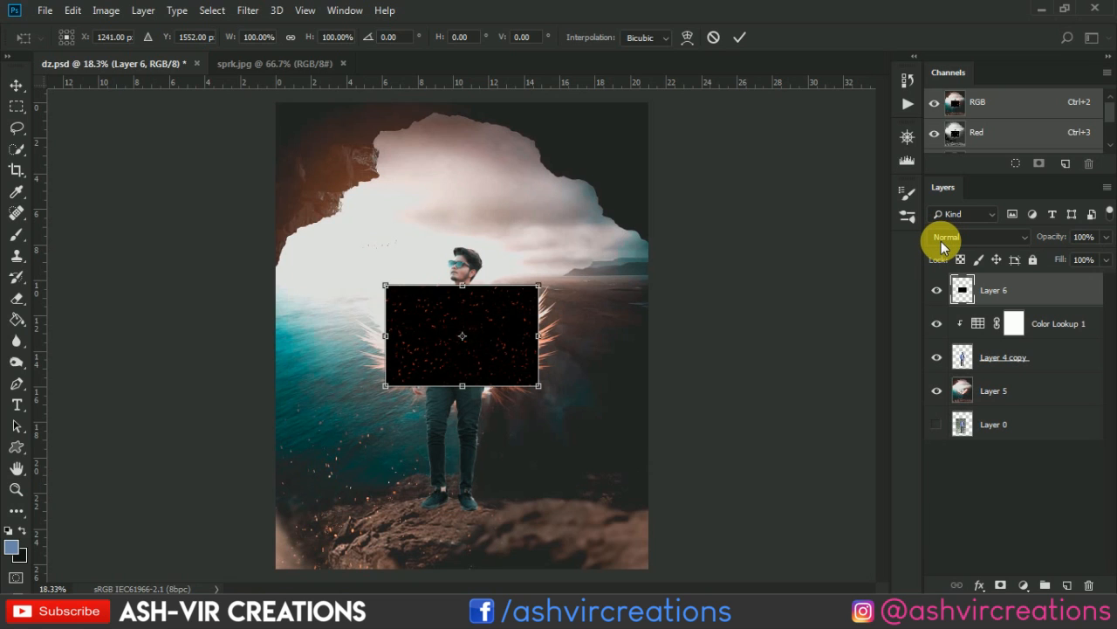
left_click(941, 243)
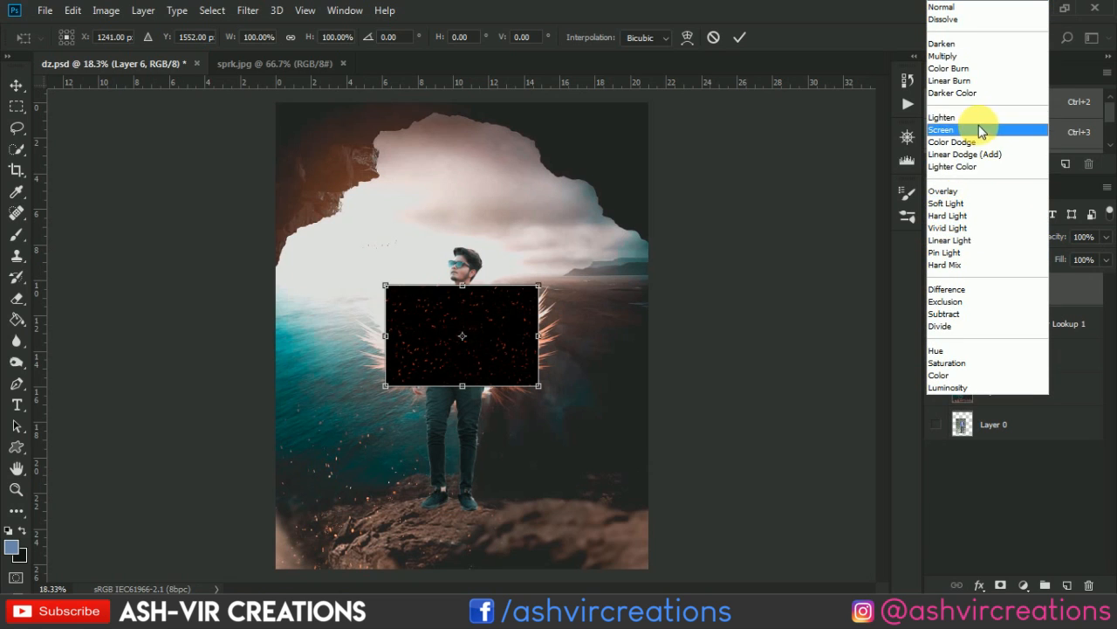
left_click(980, 130)
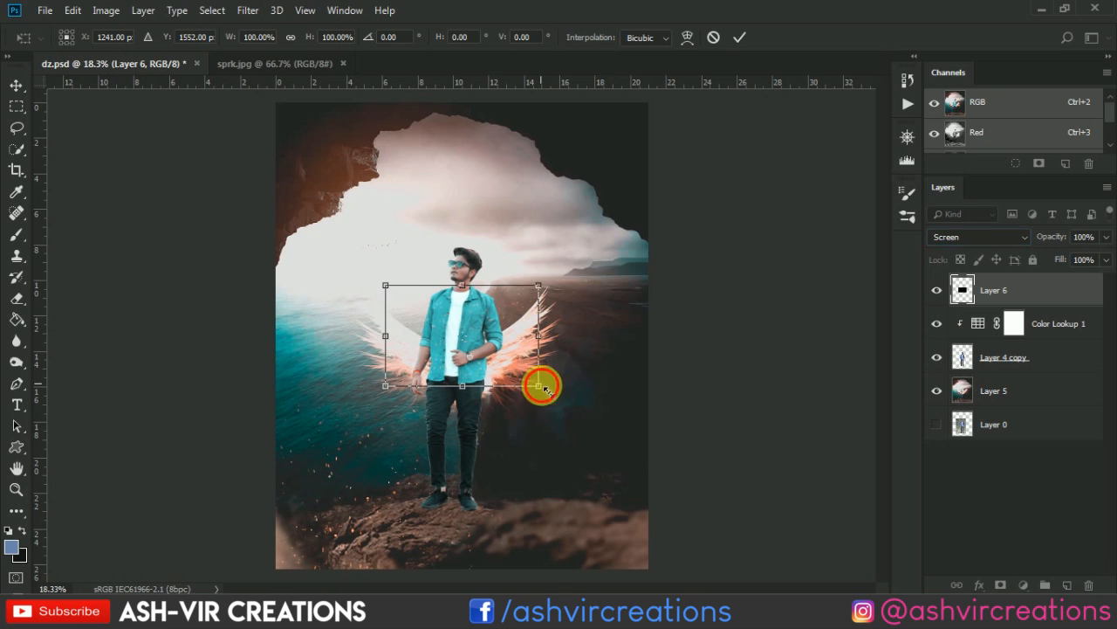
Enlarge the spark layer with Free Transform and place it over the rocks around the man's legs and feet
left_click_drag(541, 388, 577, 408)
left_click_drag(498, 337, 546, 511)
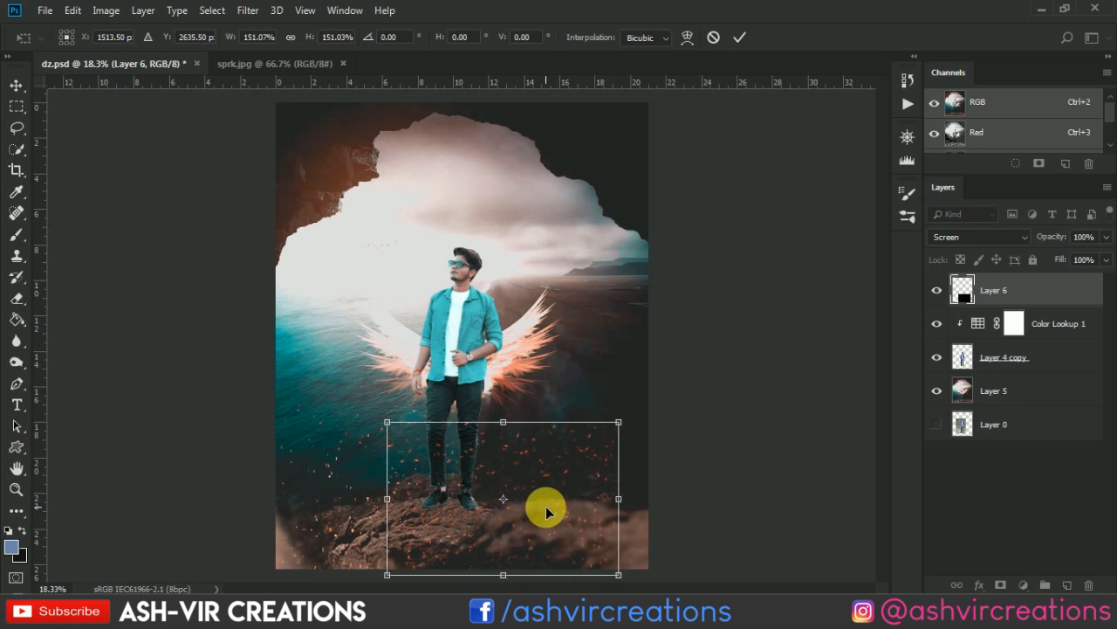
scroll(546, 511, "down", 2)
mouse_move(582, 399)
left_mouse_down()
mouse_move(688, 341)
mouse_move(687, 330)
mouse_move(583, 434)
mouse_move(591, 392)
left_mouse_up()
left_click_drag(514, 441, 513, 449)
key("Return")
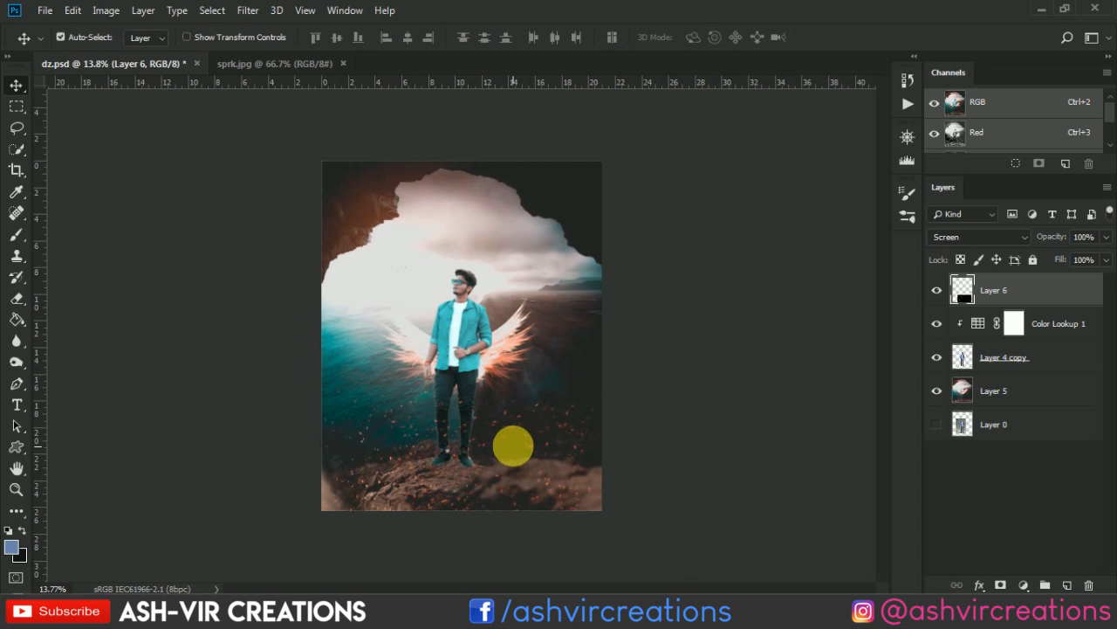
Set up the Eraser with the Soft Round brush at 800 px and 0% hardness
scroll(514, 450, "up", 3)
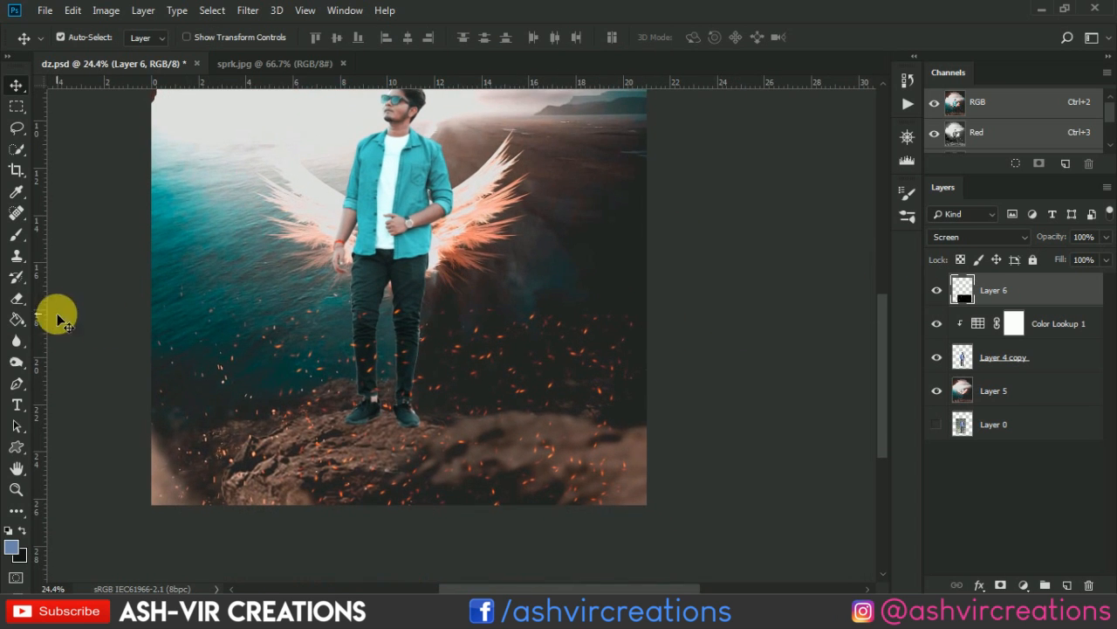
left_click(17, 297)
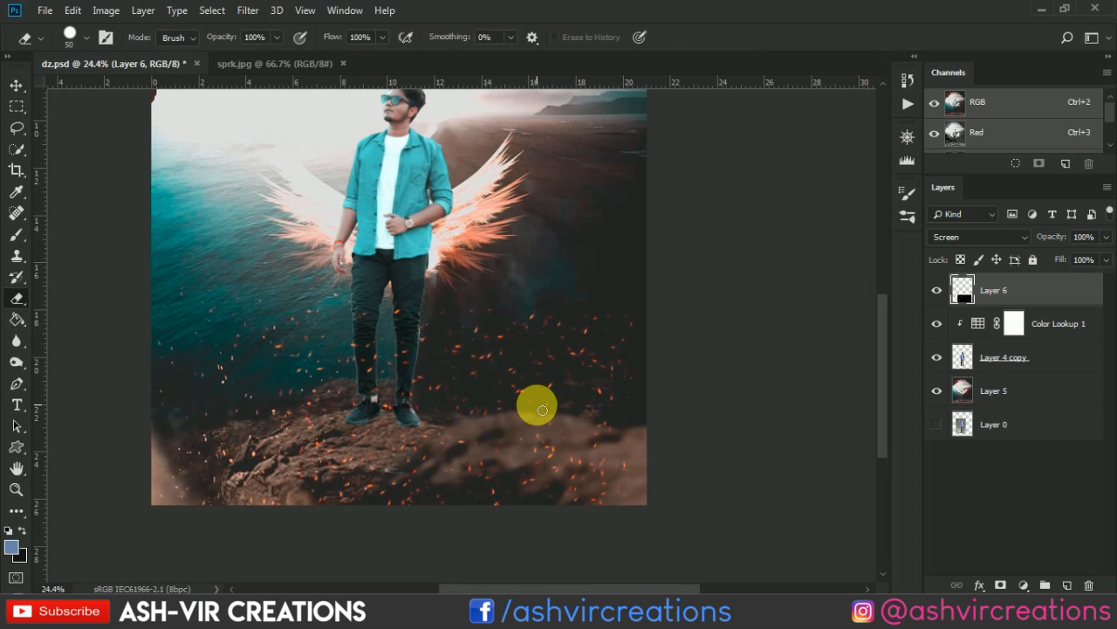
key("bracketright")
right_click(612, 495)
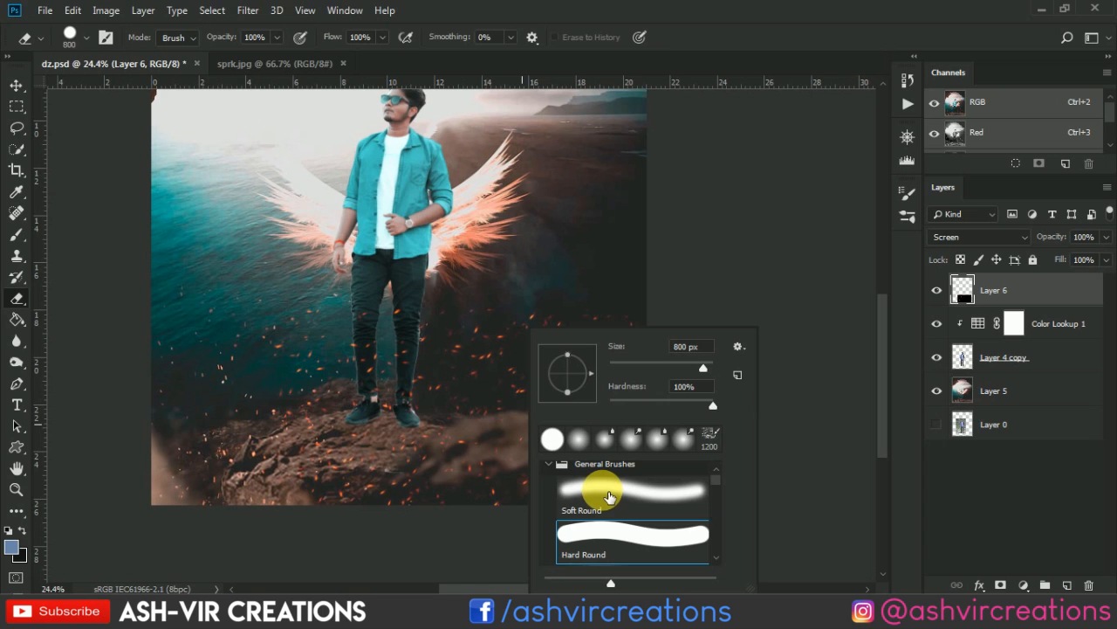
left_click(609, 496)
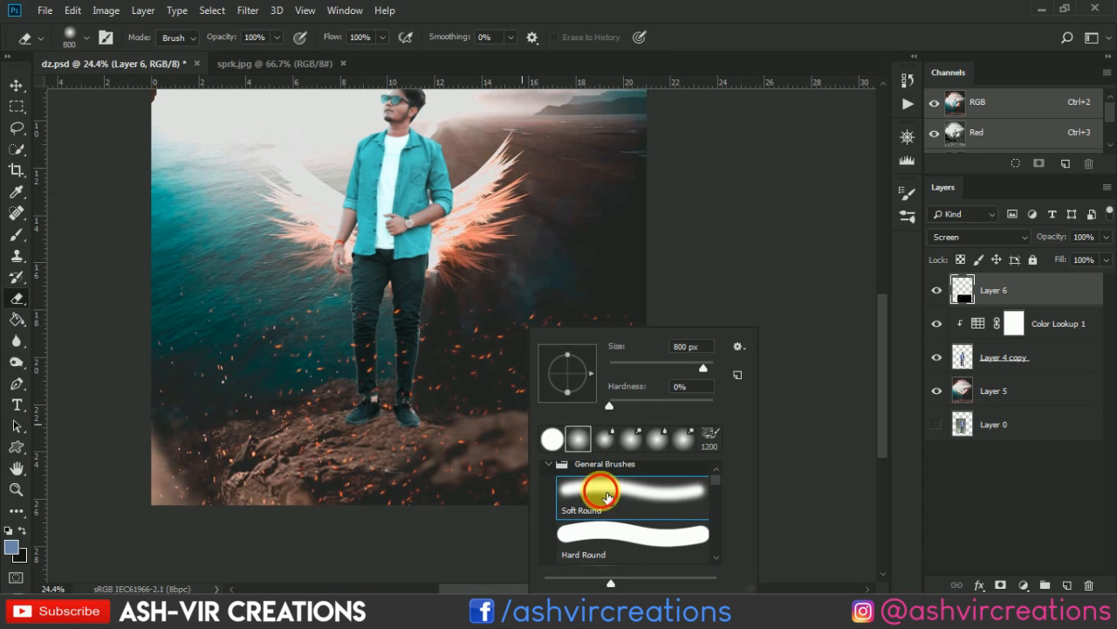
left_click(606, 493)
Erase the surplus sparks on Layer 6 along the picture's right side and over the foreground rocks, reducing the soft eraser from 1100 to 600 px
key("bracketright")
key("bracketright")
key("bracketright")
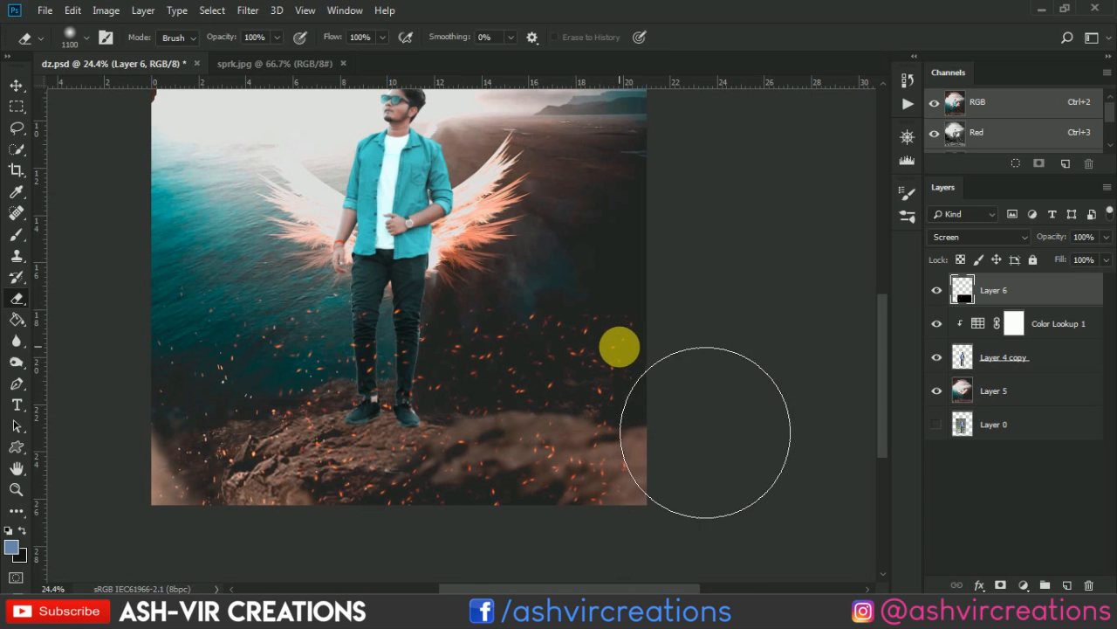
key("bracketleft")
key("bracketleft")
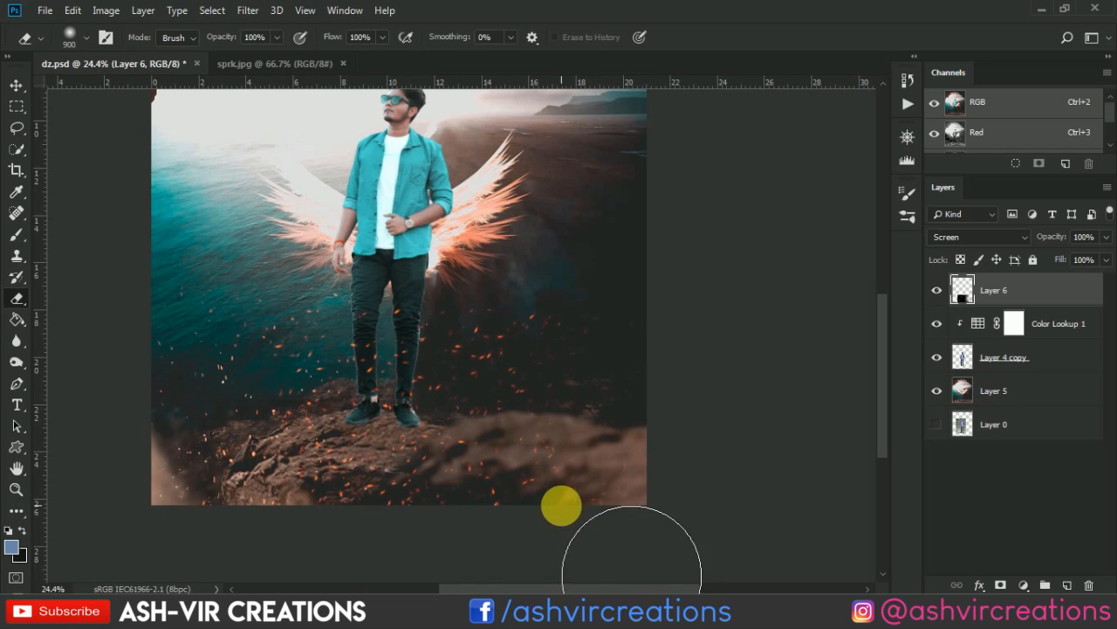
key("bracketleft")
key("bracketleft")
key("bracketleft")
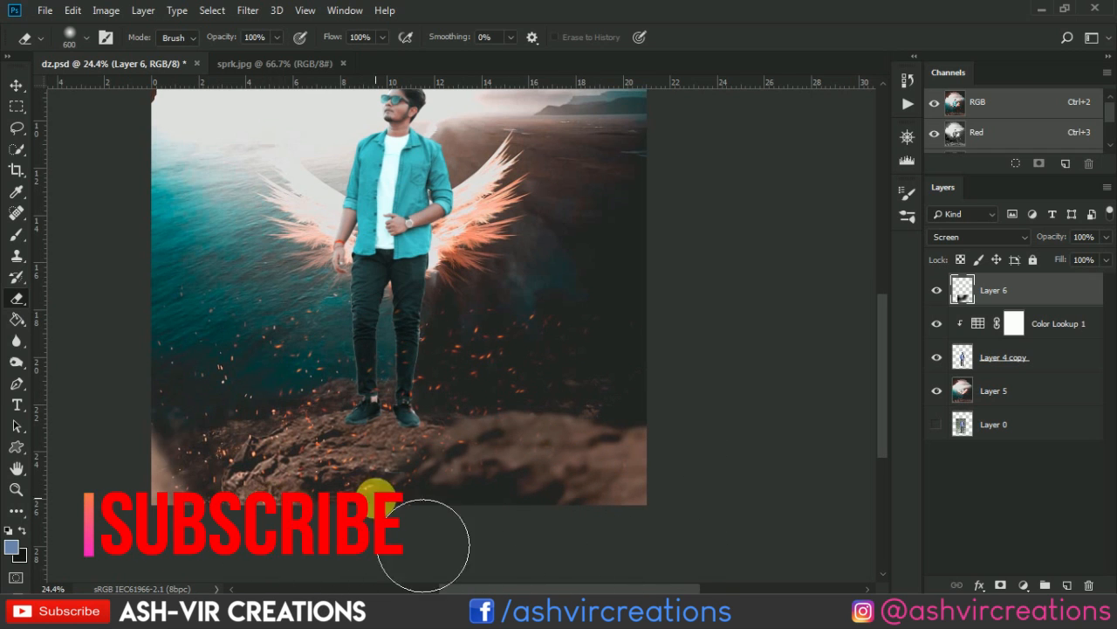
key("v")
scroll(401, 269, "down", 2)
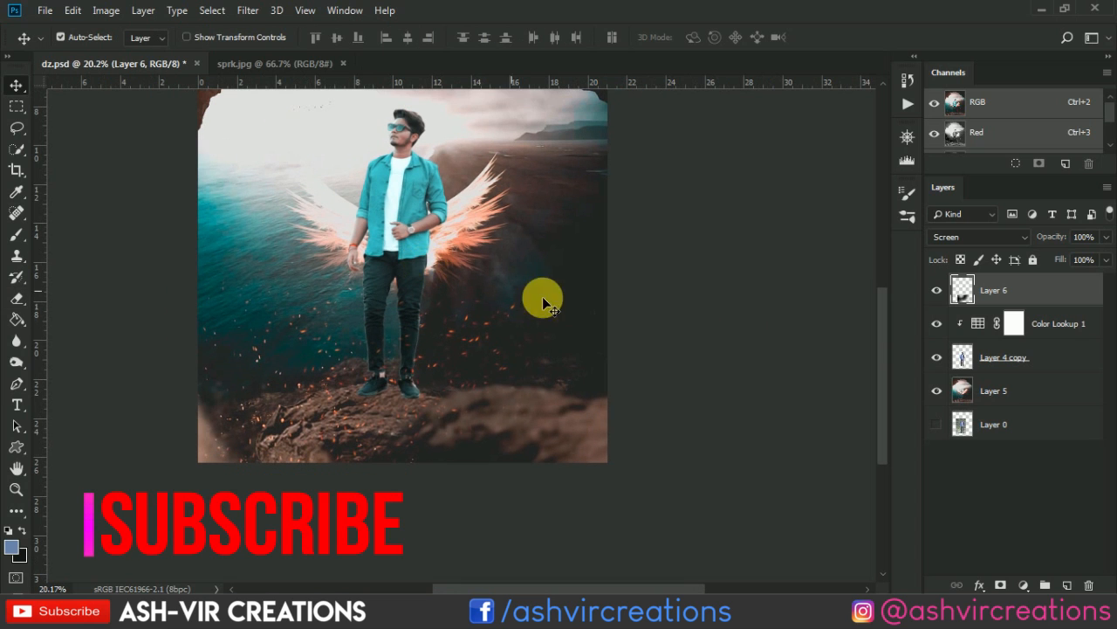
Merge the Color Lookup 1 adjustment with Layer 4 copy into a single layer of the man
left_click(1067, 335)
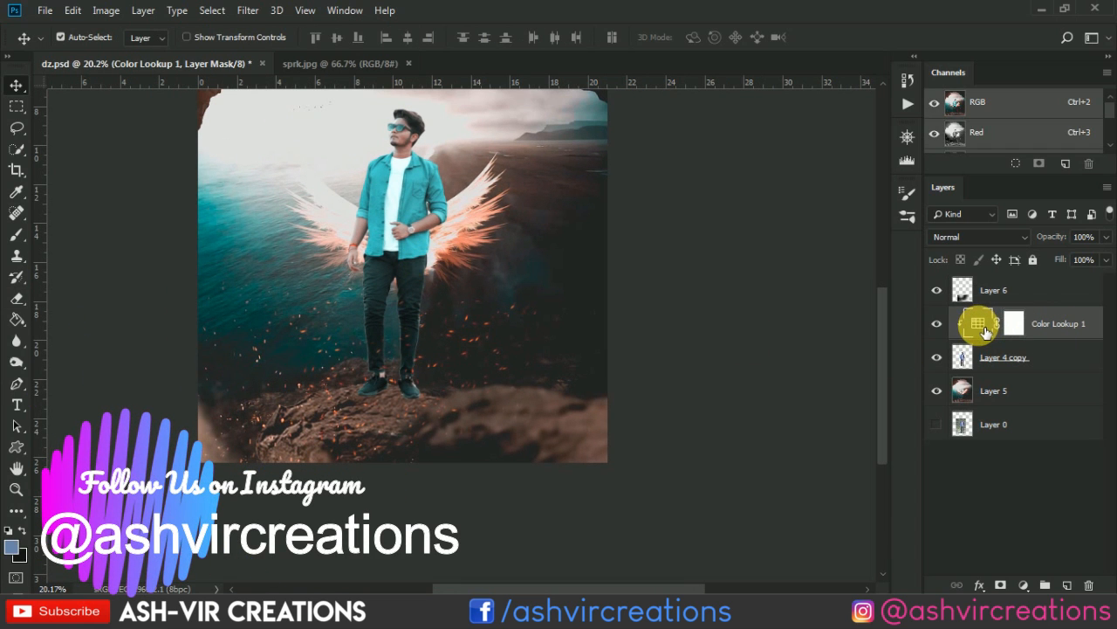
left_click(1029, 354, "shift")
right_click(1029, 350)
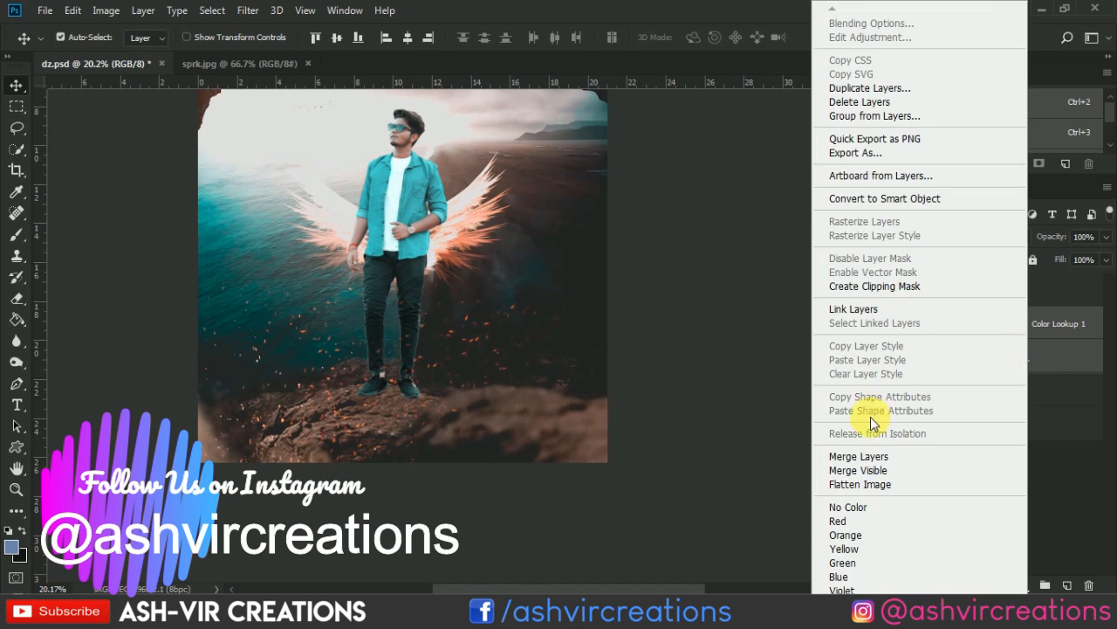
left_click(860, 456)
scroll(601, 354, "down", 2)
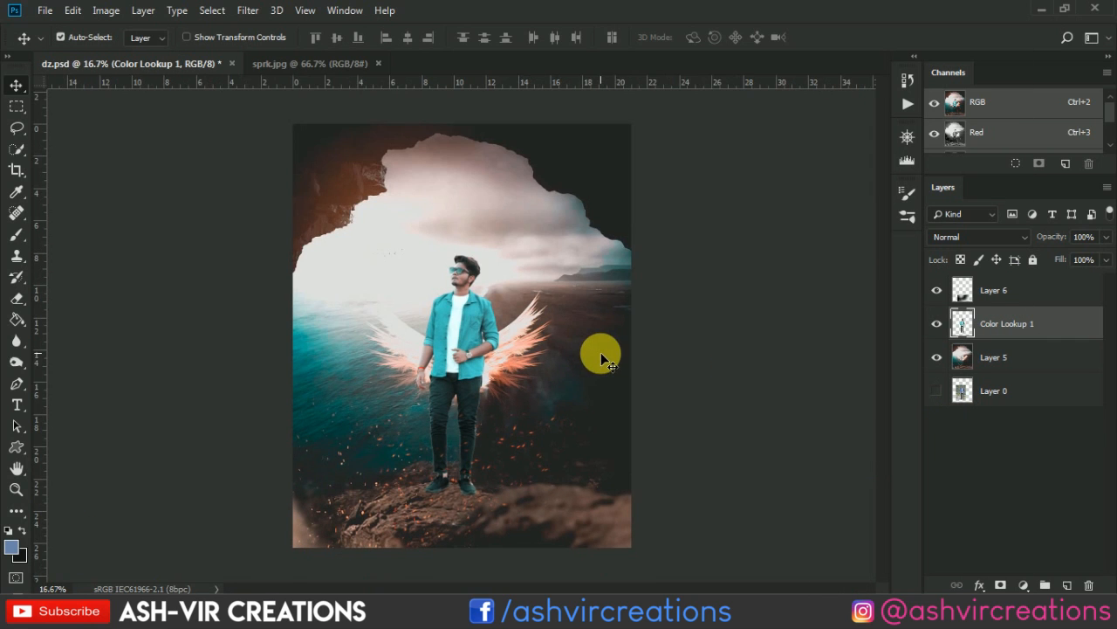
scroll(603, 357, "up", 2)
scroll(795, 429, "down", 3)
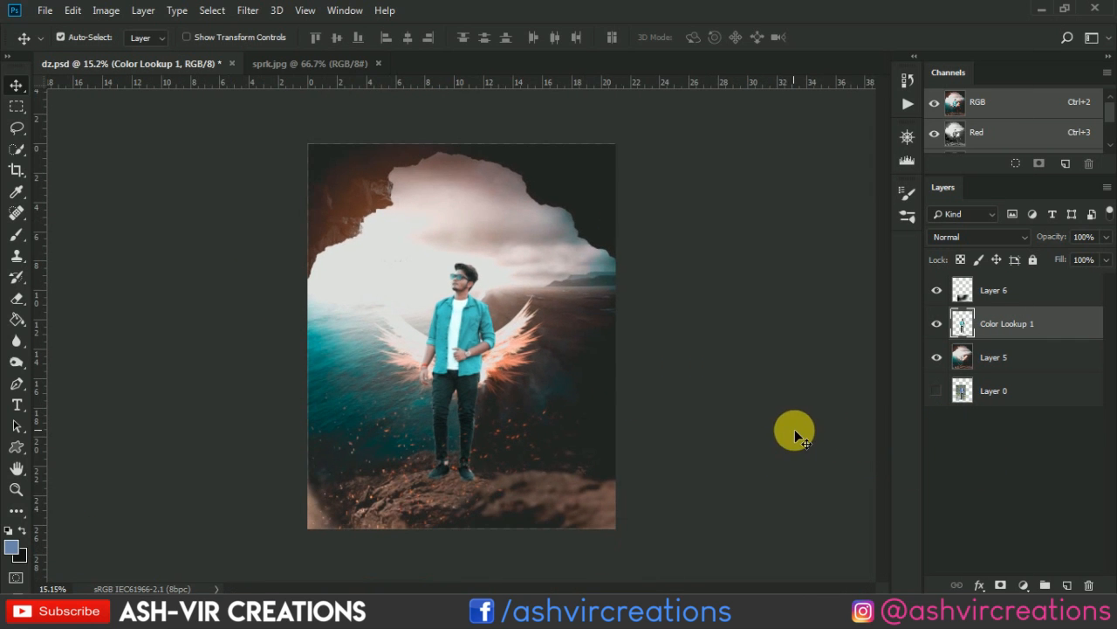
Add a Hue/Saturation adjustment layer above the merged man layer and clip it to that layer
left_click(1025, 584)
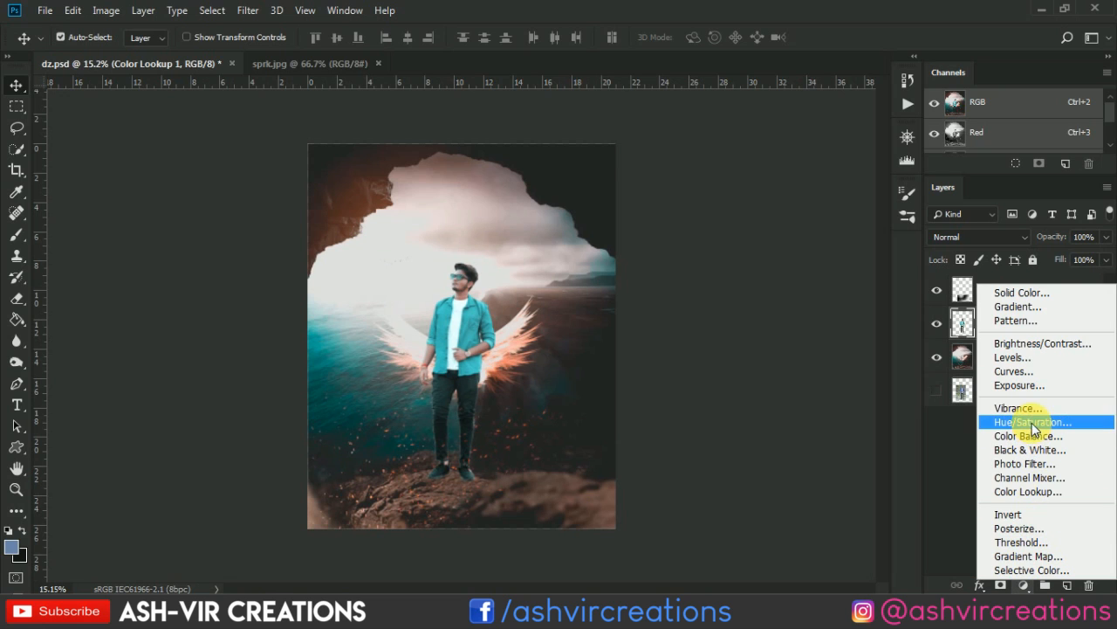
left_click(1033, 425)
left_click(627, 460)
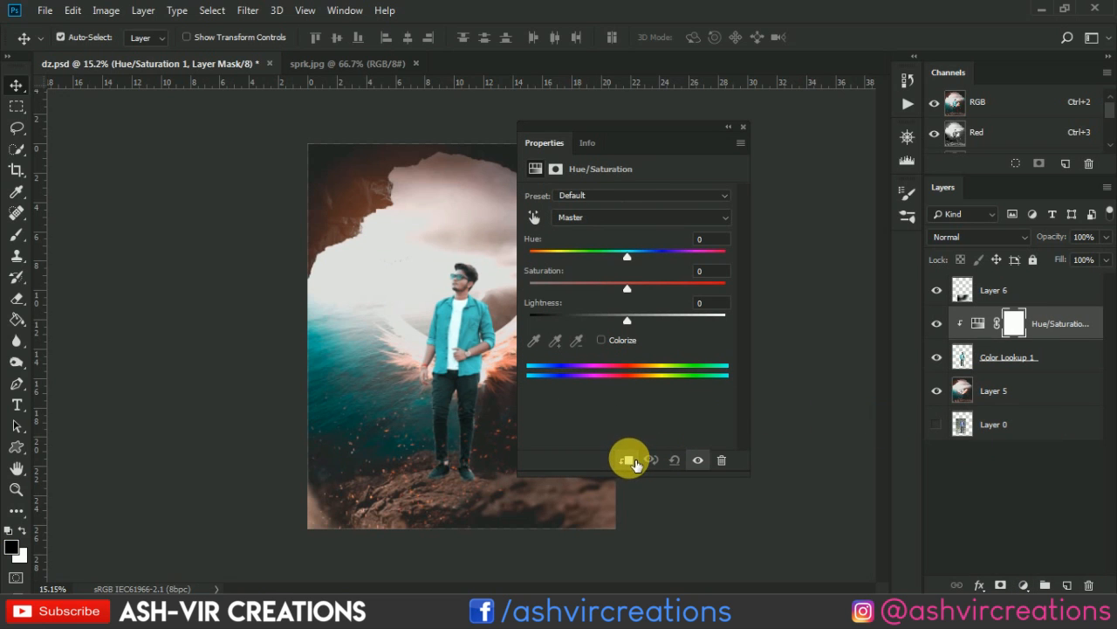
left_click_drag(664, 130, 752, 131)
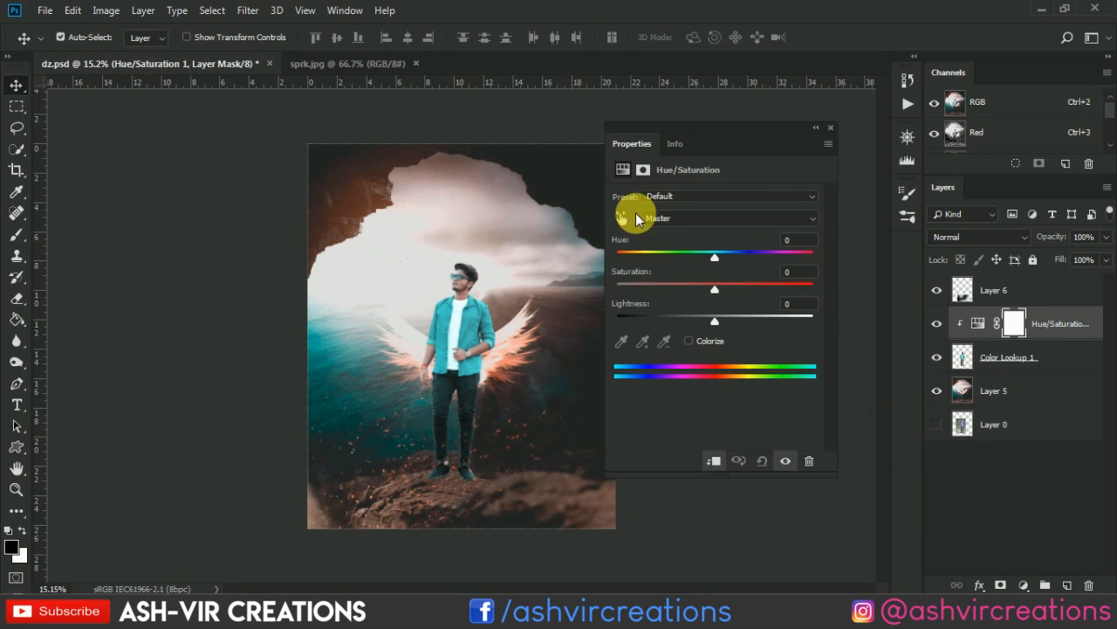
Target the shirt's Cyans in the Hue/Saturation adjustment and set their Saturation to -20 and Lightness to -25
left_click(622, 218)
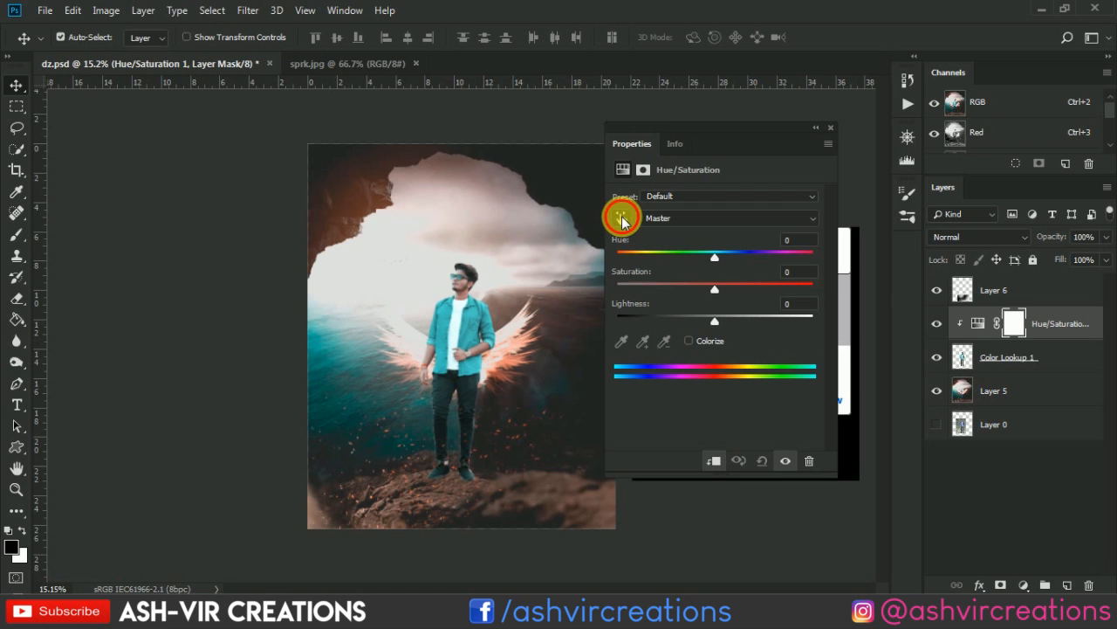
scroll(444, 370, "up", 3)
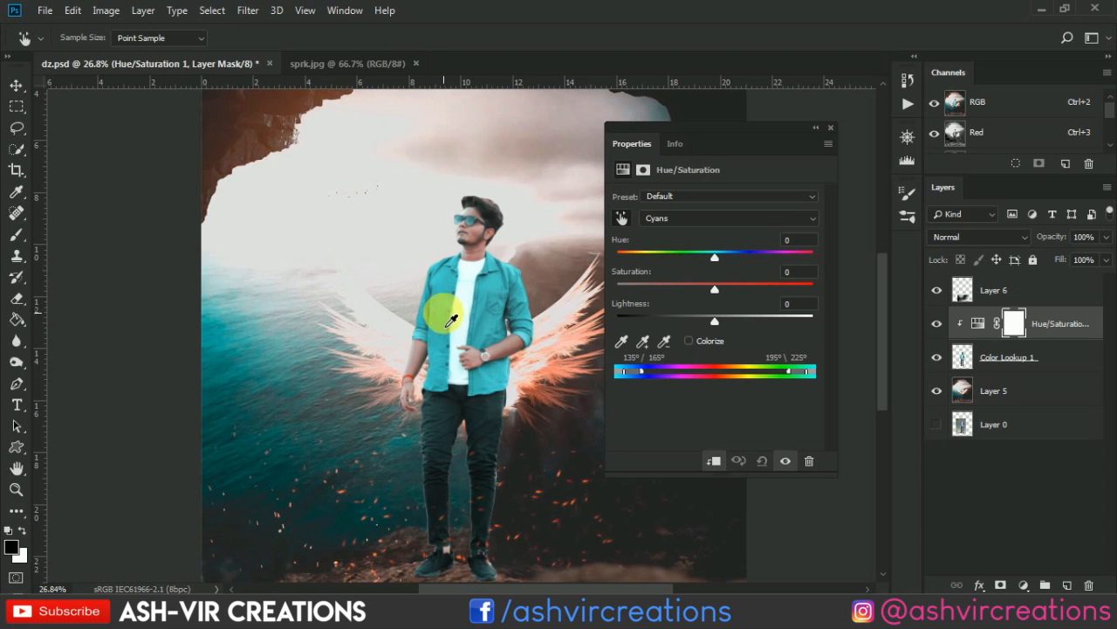
left_click_drag(692, 291, 688, 316)
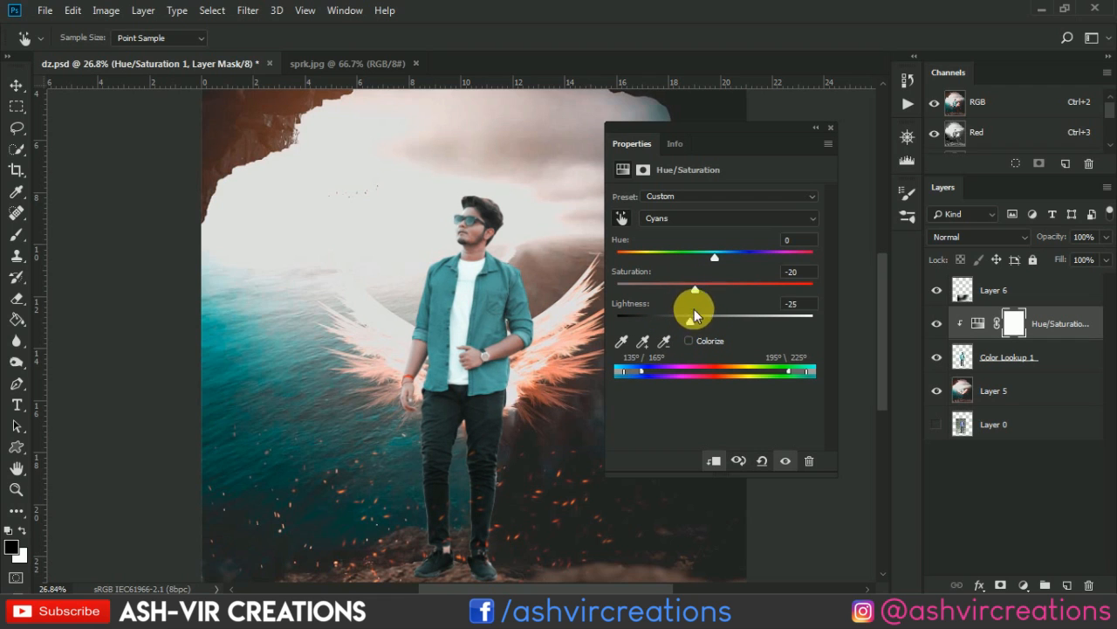
left_click(834, 127)
Compare the man's shirt with the Hue/Saturation adjustment hidden and shown
left_click(937, 323)
left_click(937, 323)
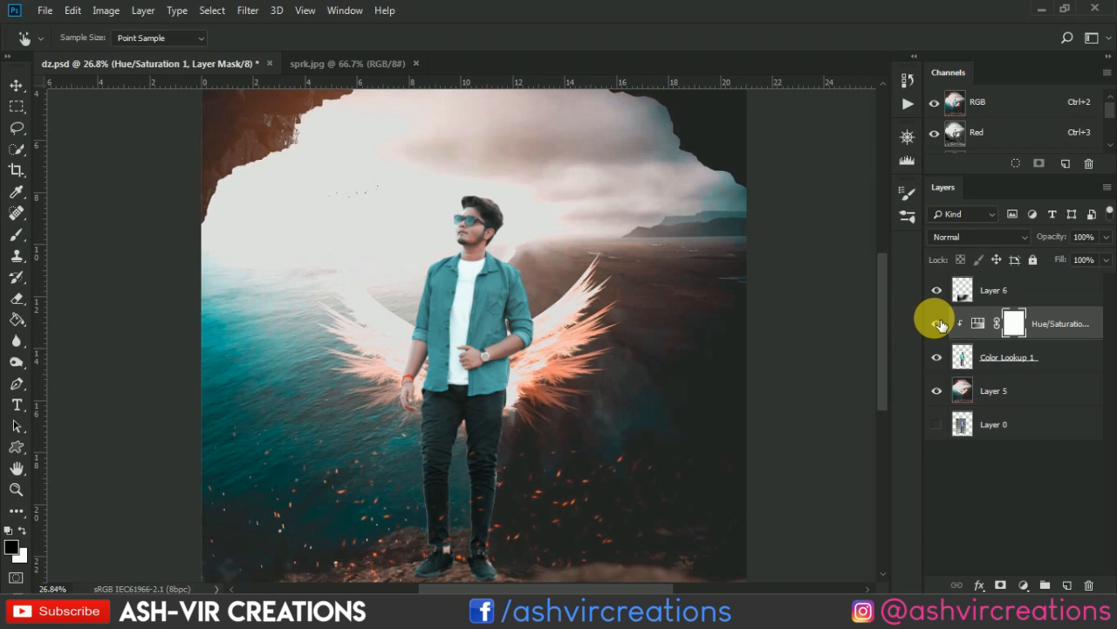
left_click(938, 323)
left_click(938, 323)
left_click(937, 323)
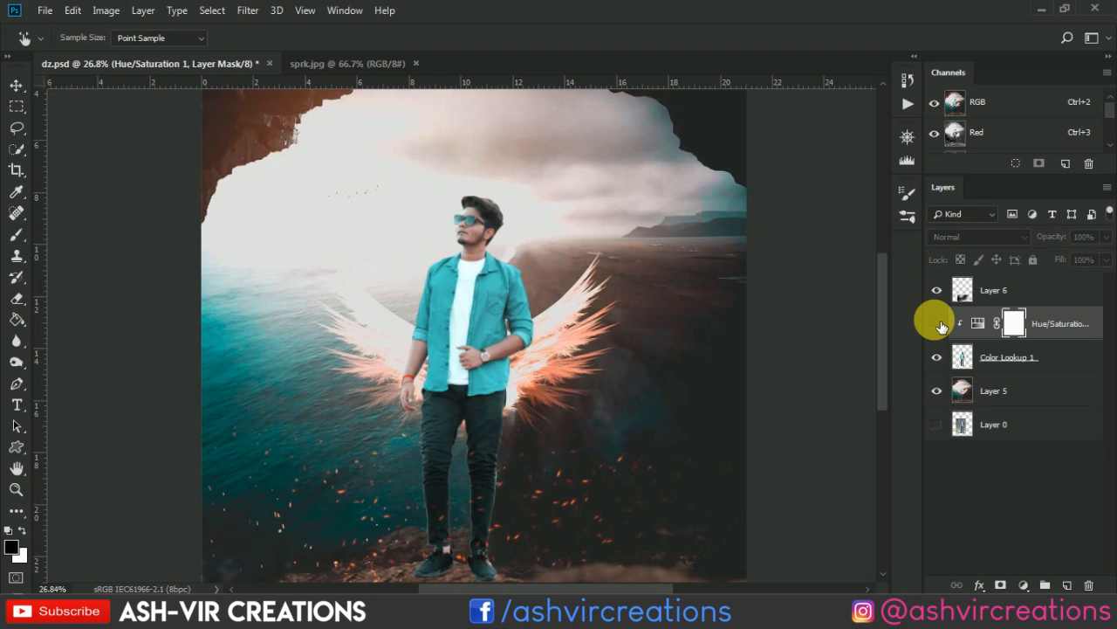
left_click(938, 323)
left_click(938, 323)
left_click(938, 323)
scroll(650, 358, "down", 2)
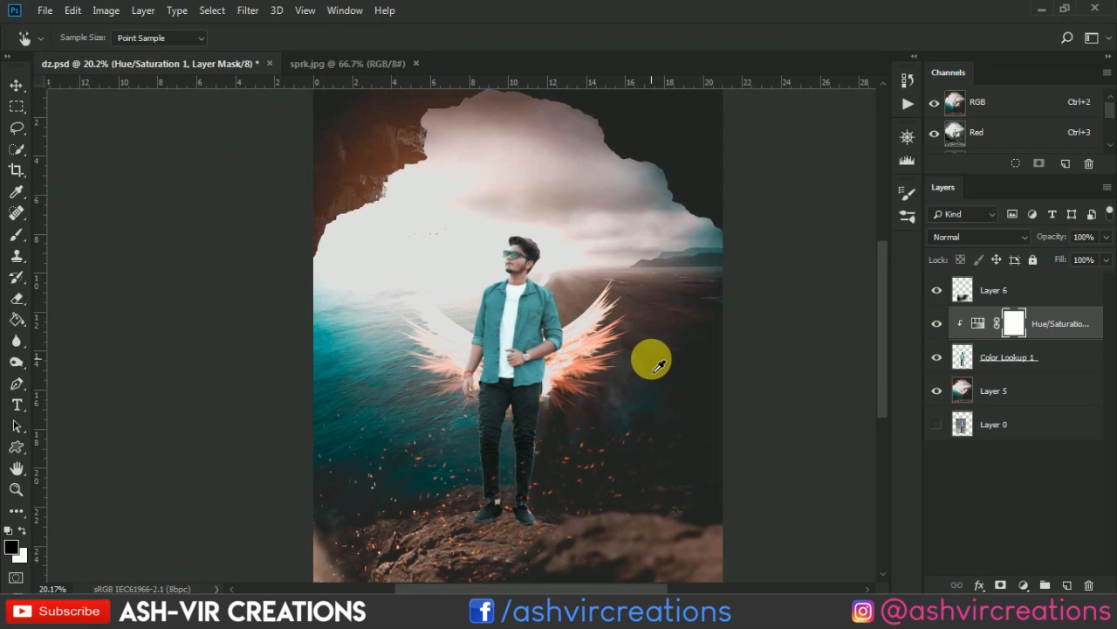
Merge the clipped Hue/Saturation 1 adjustment with the Color Lookup 1 layer into a single layer of the man
left_click(1070, 362)
key("v")
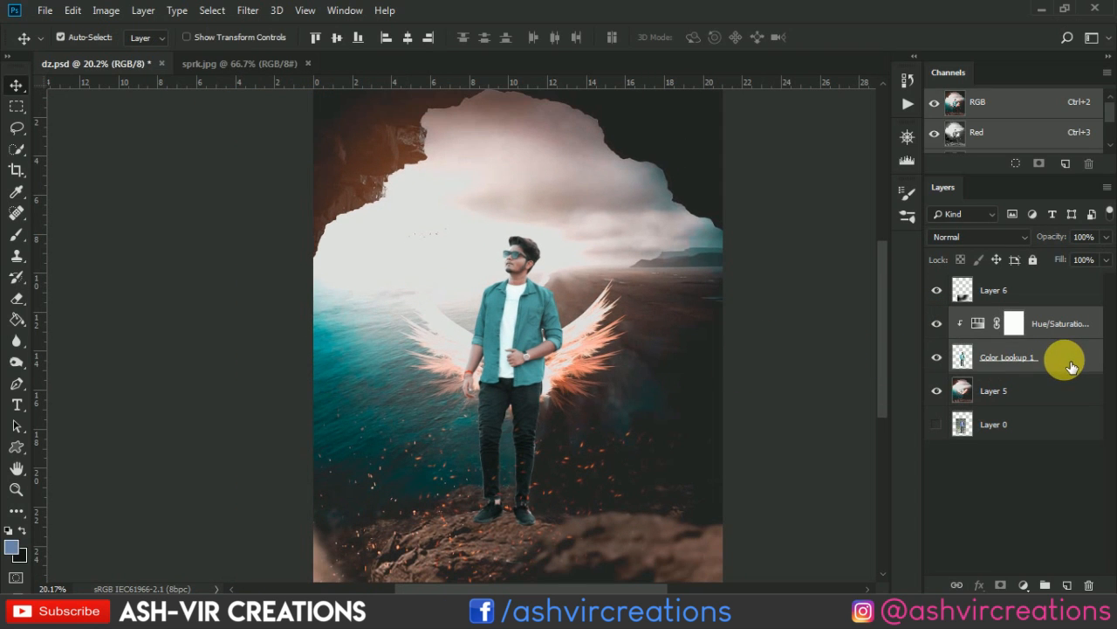
right_click(1057, 361)
left_click(960, 457)
Add a new empty layer above the merged man layer and clip it to that layer
scroll(524, 469, "up", 5)
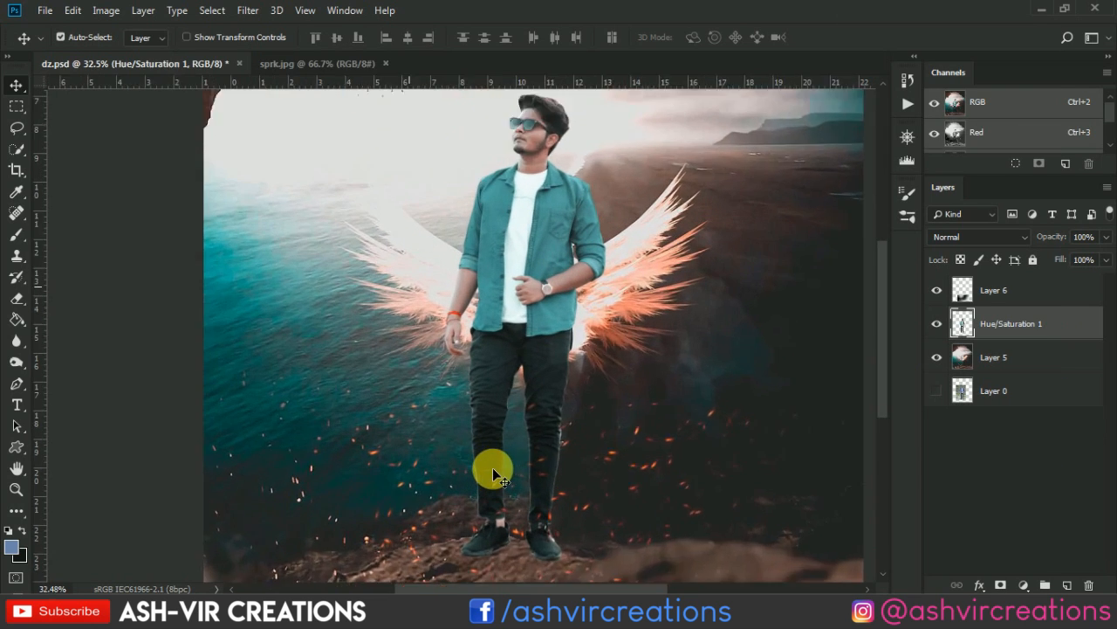
scroll(563, 469, "up", 1)
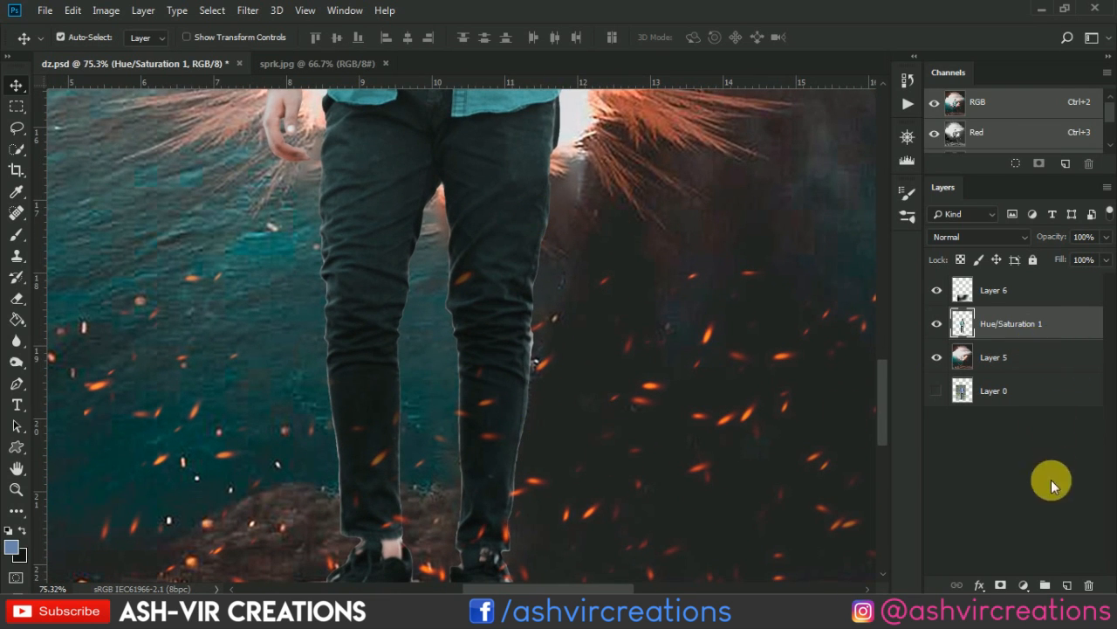
left_click(1068, 584)
right_click(1030, 325)
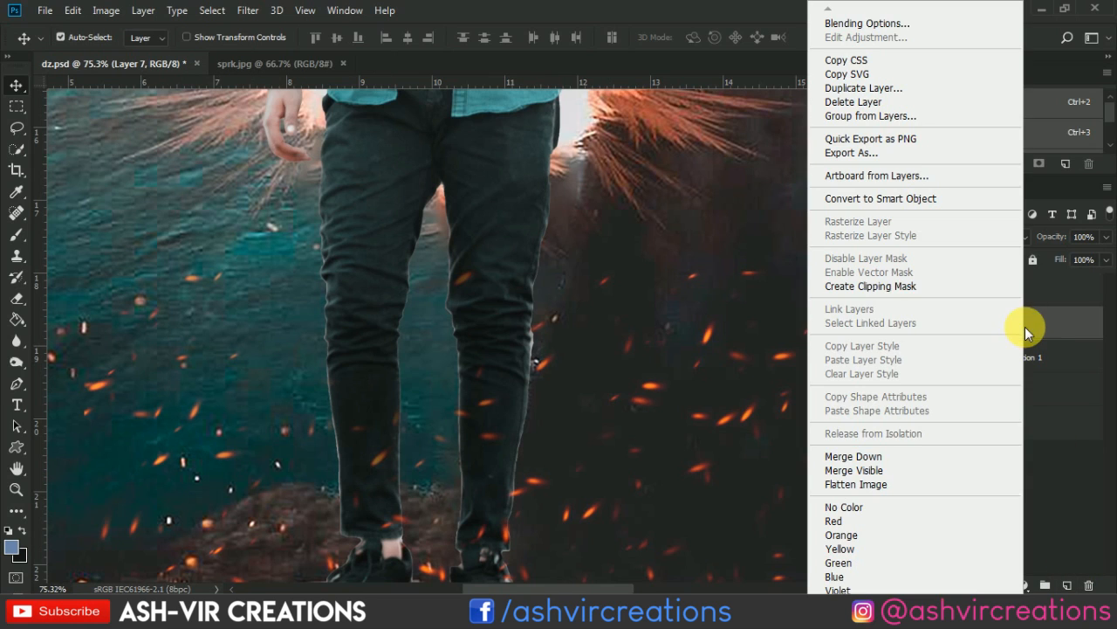
left_click(836, 288)
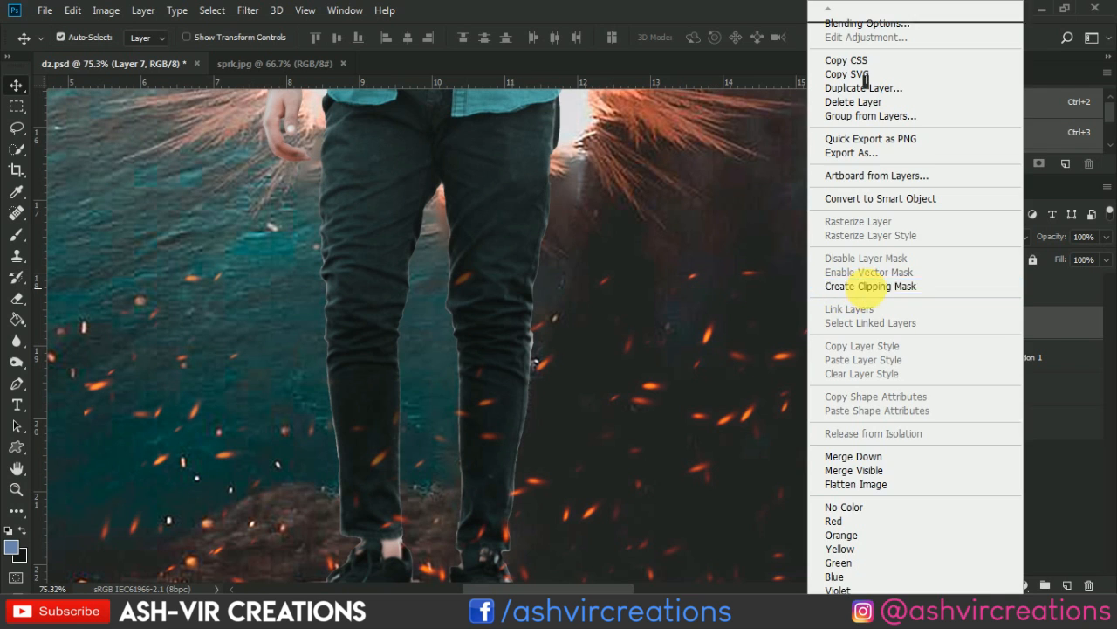
Choose the Brush tool and sample the dark trouser colour #131e1e as the foreground colour
left_click(17, 236)
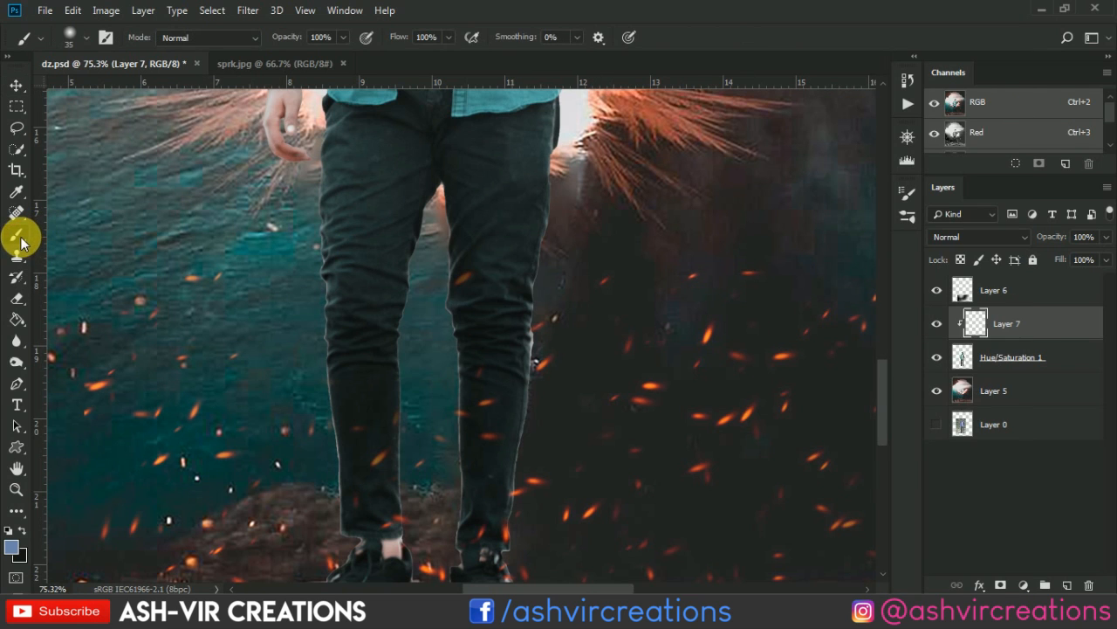
scroll(144, 393, "up", 1)
left_click(13, 547)
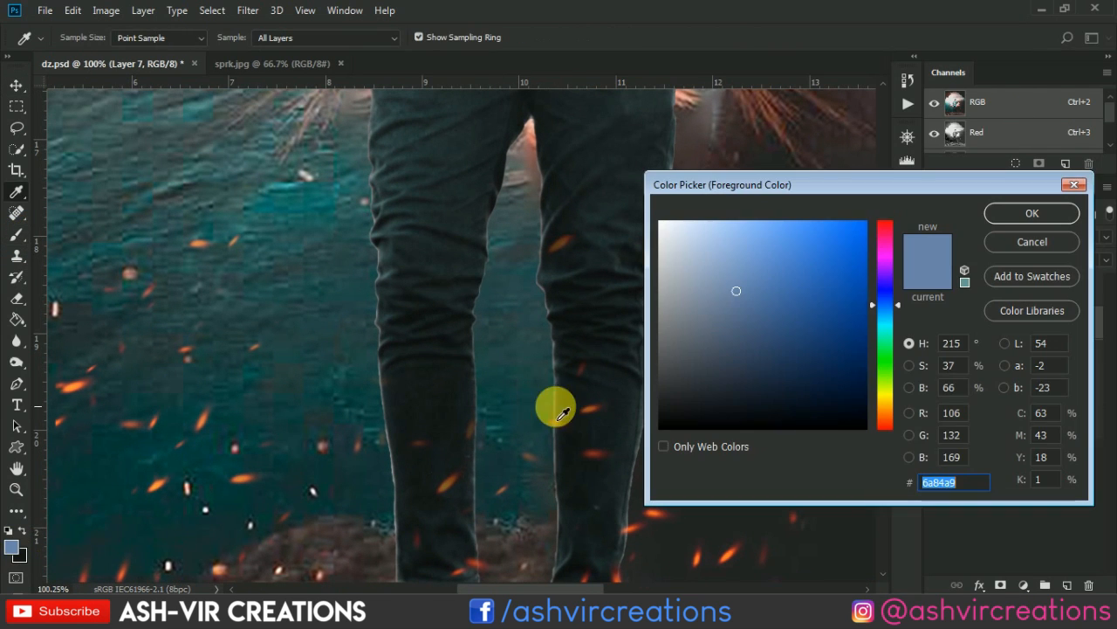
left_click(560, 306)
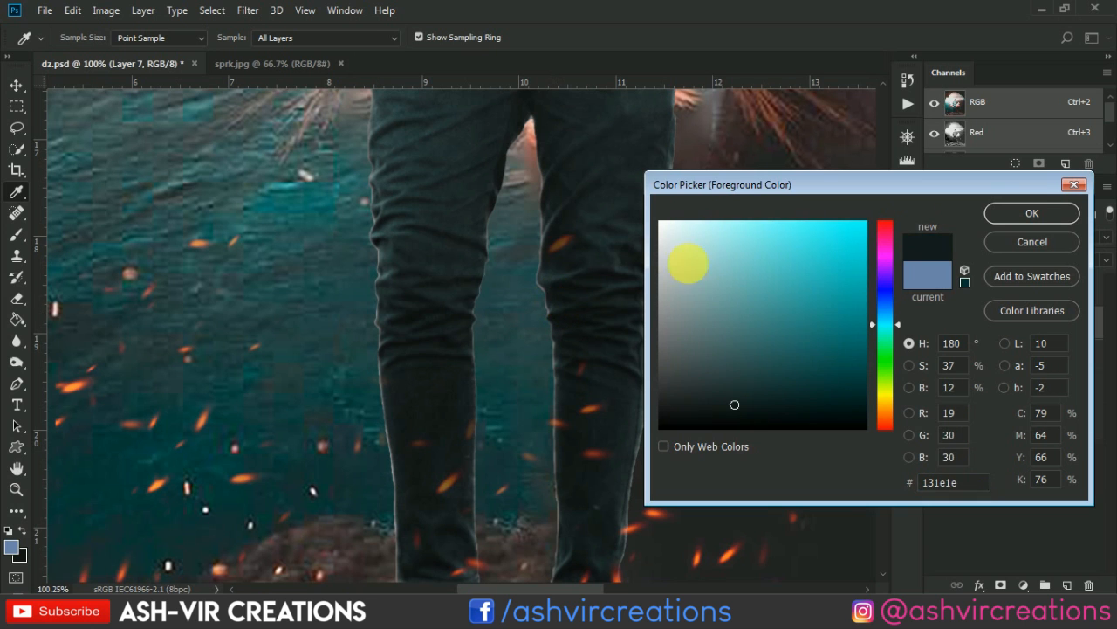
left_click(1030, 214)
Paint the sampled dark colour over the light fringe along the outer edge of the man's left trouser leg
scroll(801, 233, "up", 2)
left_click_drag(640, 252, 588, 391)
scroll(559, 210, "down", 2)
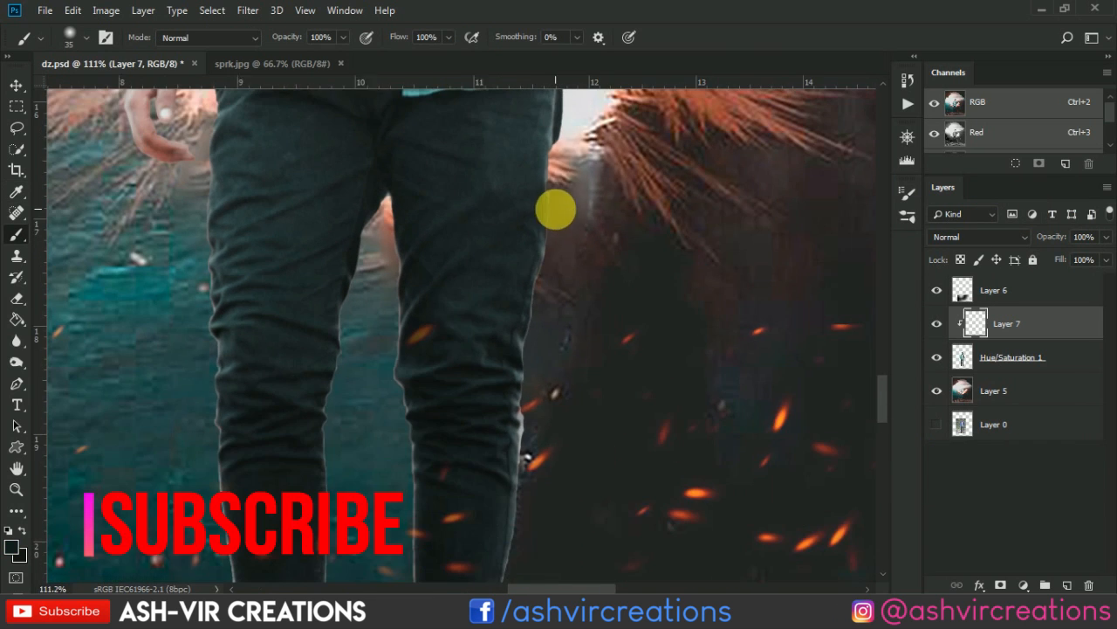
left_click_drag(568, 190, 558, 259)
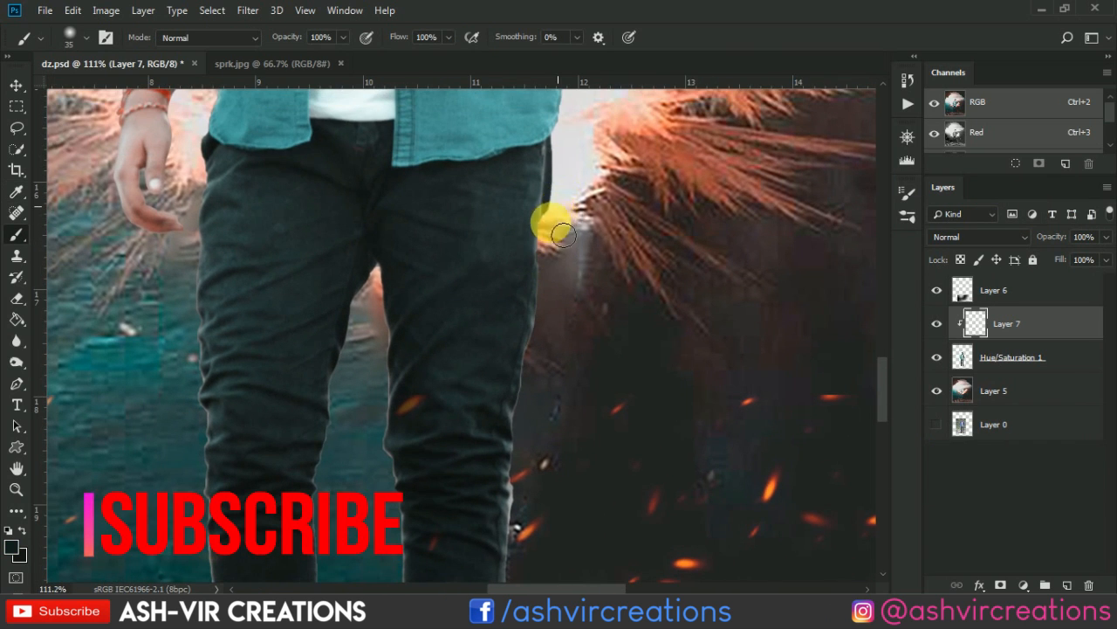
left_click_drag(557, 369, 558, 279)
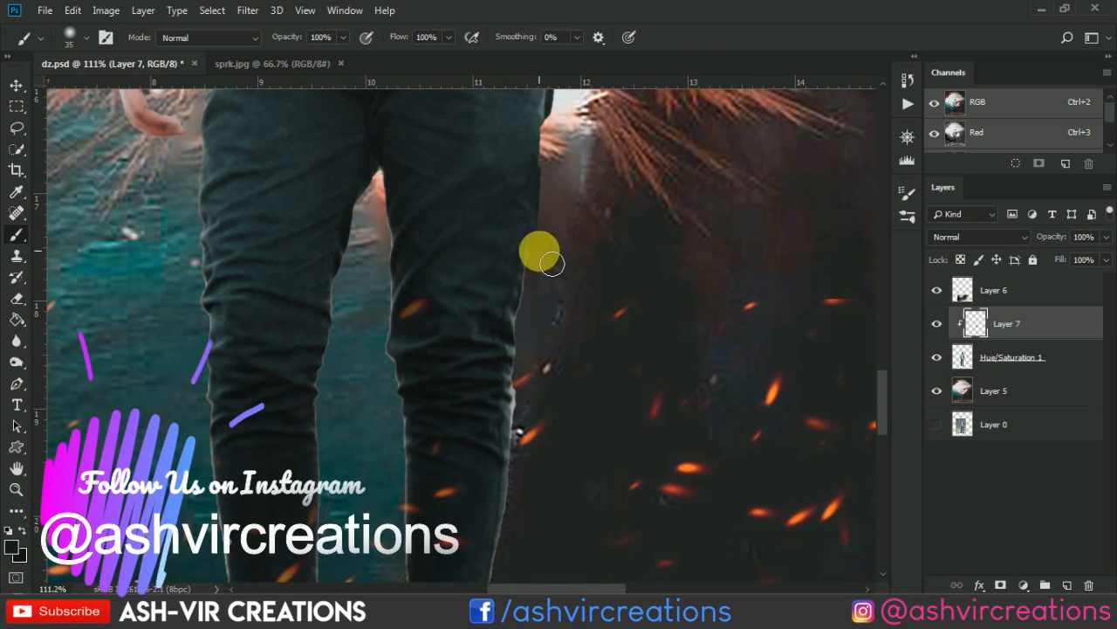
left_click_drag(547, 404, 550, 267)
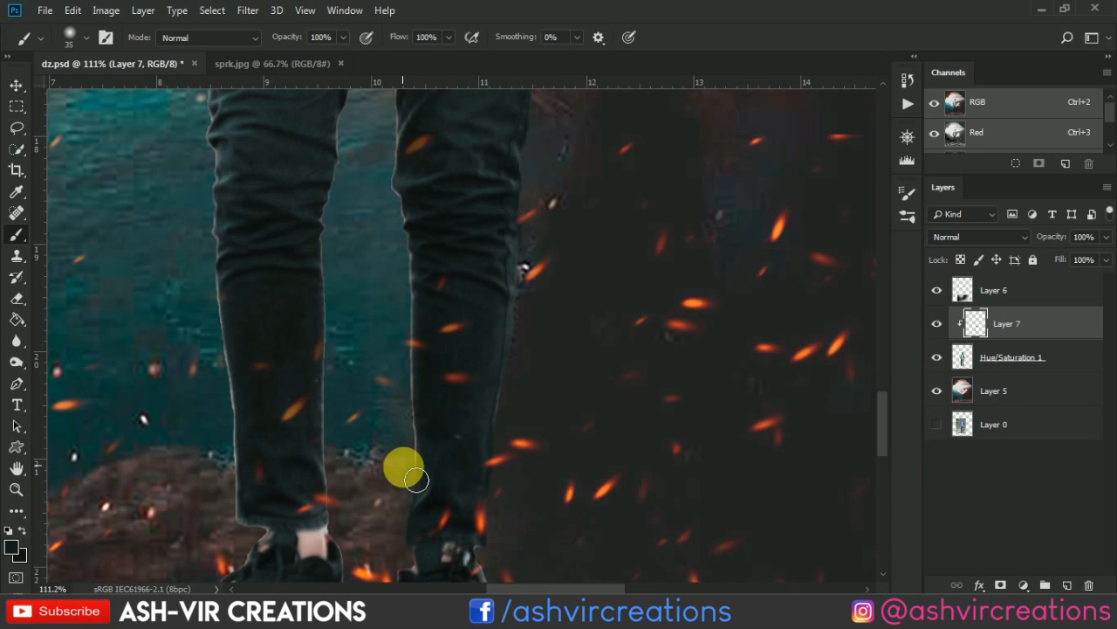
Paint out the light fringe along the inner edges of both trouser legs on the clipped layer
left_click_drag(409, 297, 444, 395)
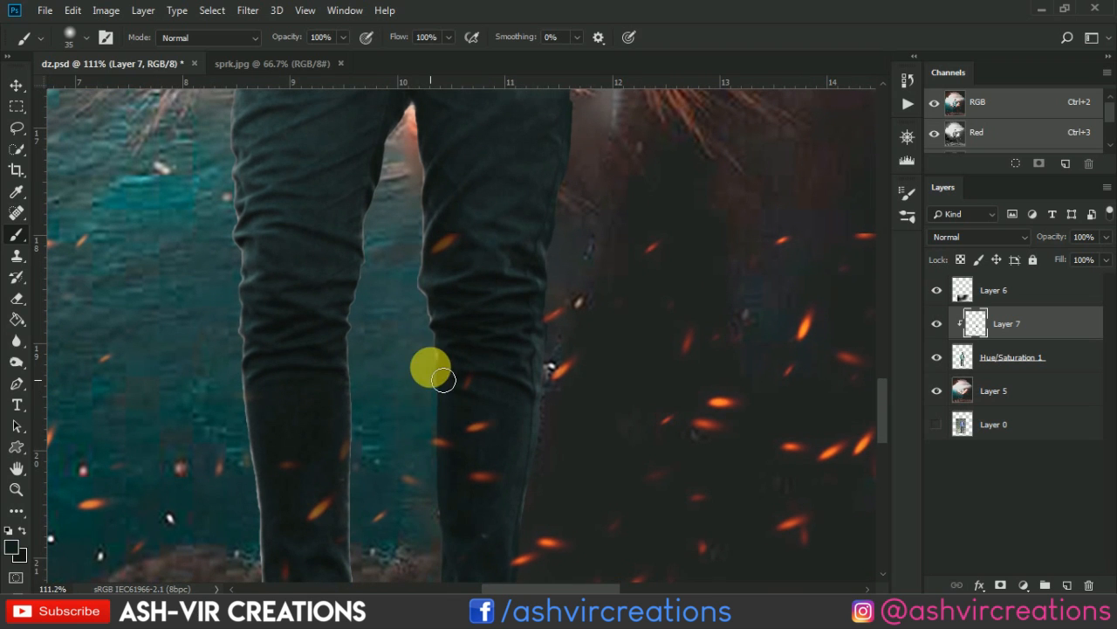
left_click_drag(407, 256, 422, 340)
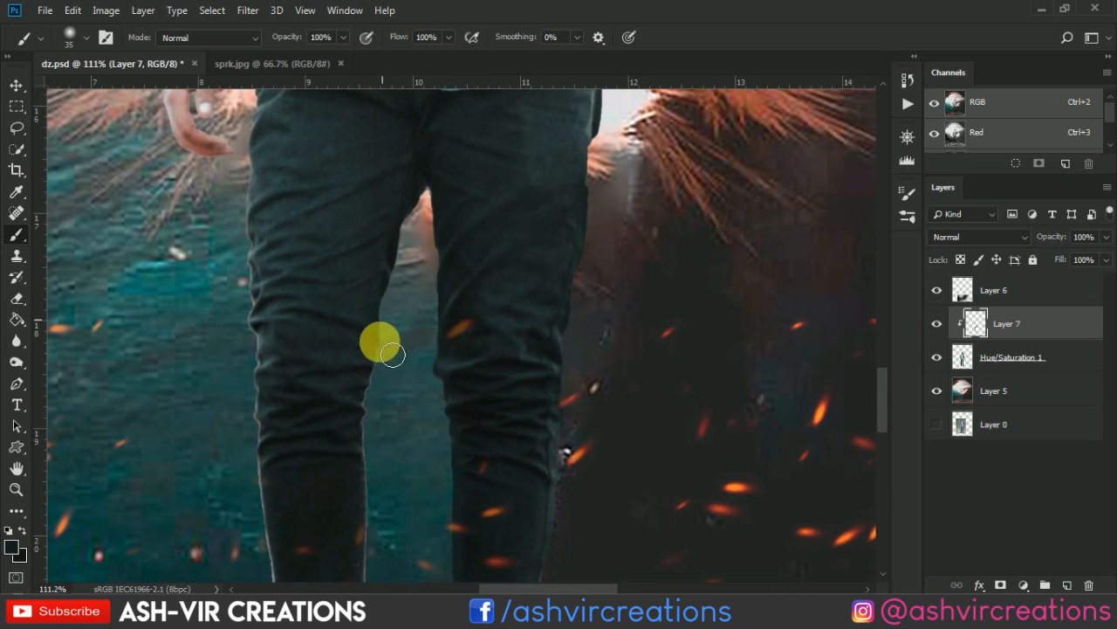
mouse_move(398, 418)
left_mouse_down()
mouse_move(405, 295)
mouse_move(388, 434)
left_mouse_up()
Paint over the light fringe along the outer edge of the man's right trouser leg, from the ankle up to the thigh
mouse_move(422, 397)
left_mouse_down()
mouse_move(430, 274)
mouse_move(384, 382)
mouse_move(390, 459)
mouse_move(273, 458)
left_mouse_up()
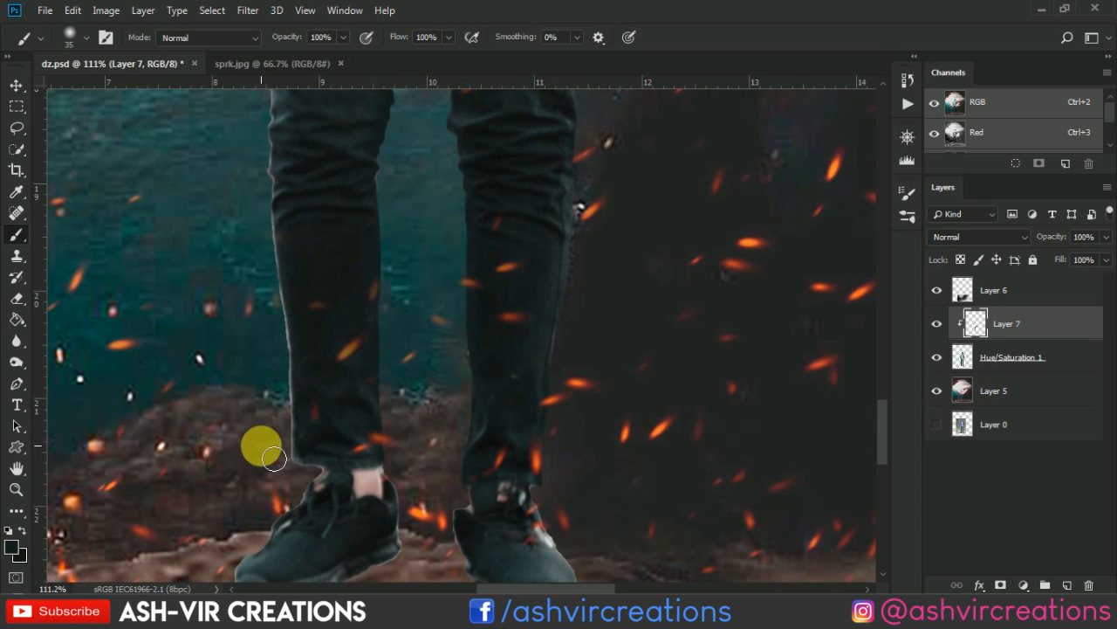
mouse_move(319, 486)
left_mouse_down()
mouse_move(296, 450)
mouse_move(303, 316)
mouse_move(361, 478)
mouse_move(337, 458)
mouse_move(317, 353)
mouse_move(332, 423)
mouse_move(336, 257)
mouse_move(373, 407)
left_mouse_up()
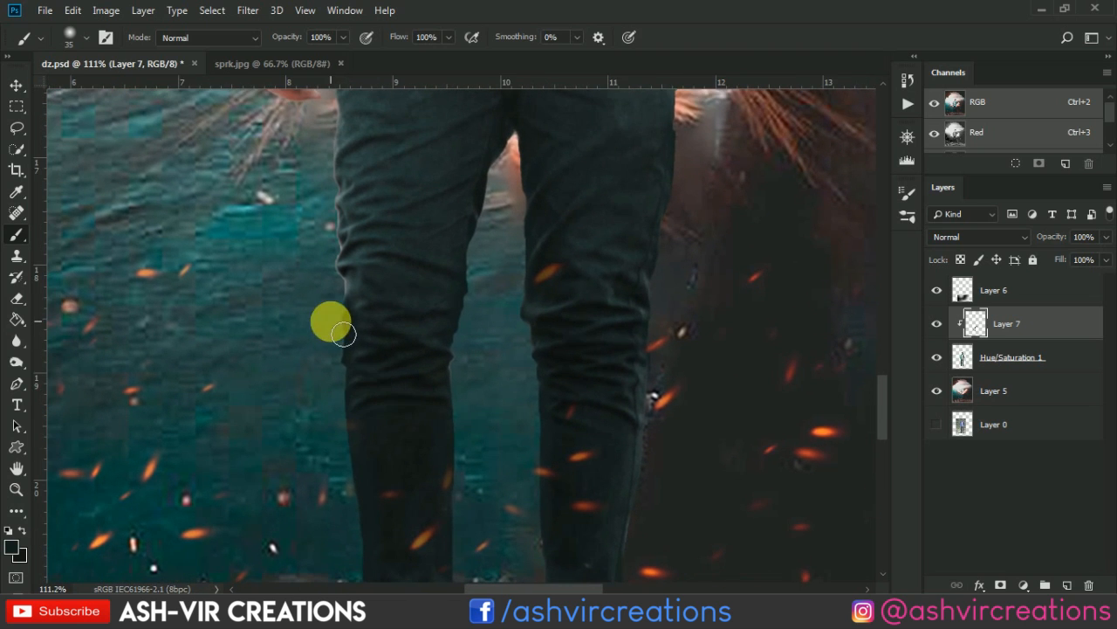
mouse_move(342, 331)
left_mouse_down()
mouse_move(340, 250)
mouse_move(399, 436)
mouse_move(379, 384)
mouse_move(382, 344)
left_mouse_up()
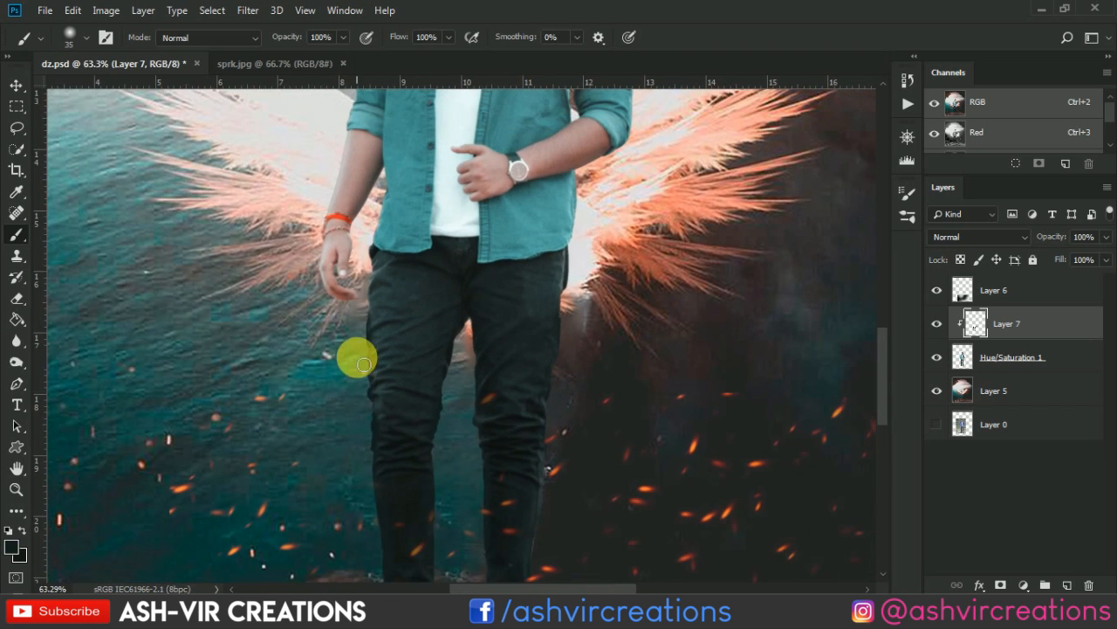
Paint the dark colour over the light edges of the lower left trouser leg and both shoes, undoing the last stroke
scroll(357, 357, "down", 3)
left_click_drag(445, 458, 449, 312)
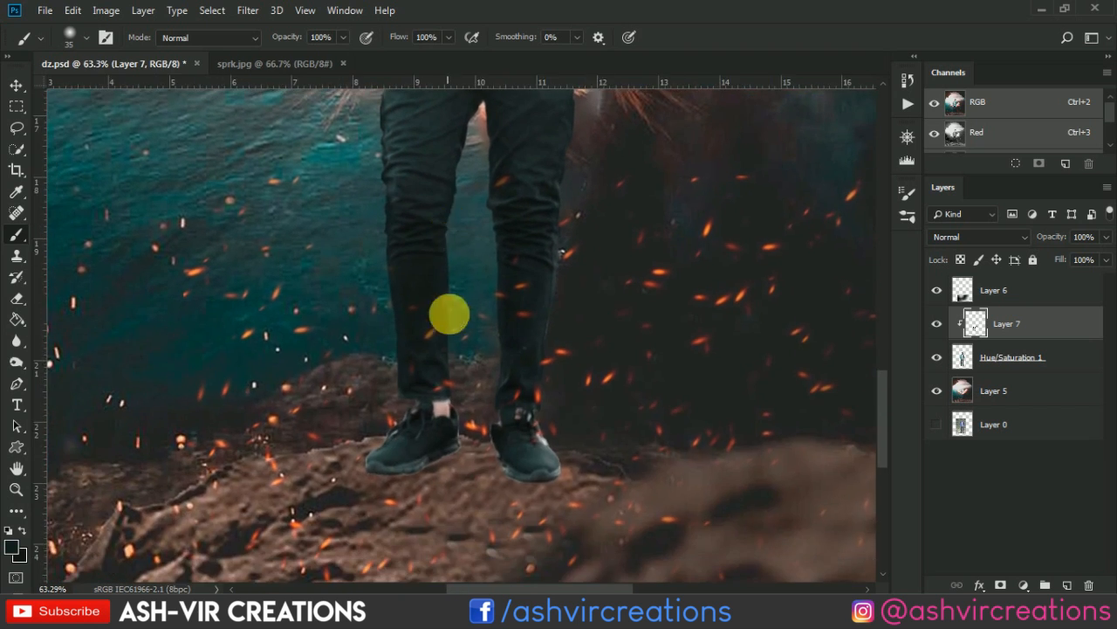
scroll(544, 306, "up", 3)
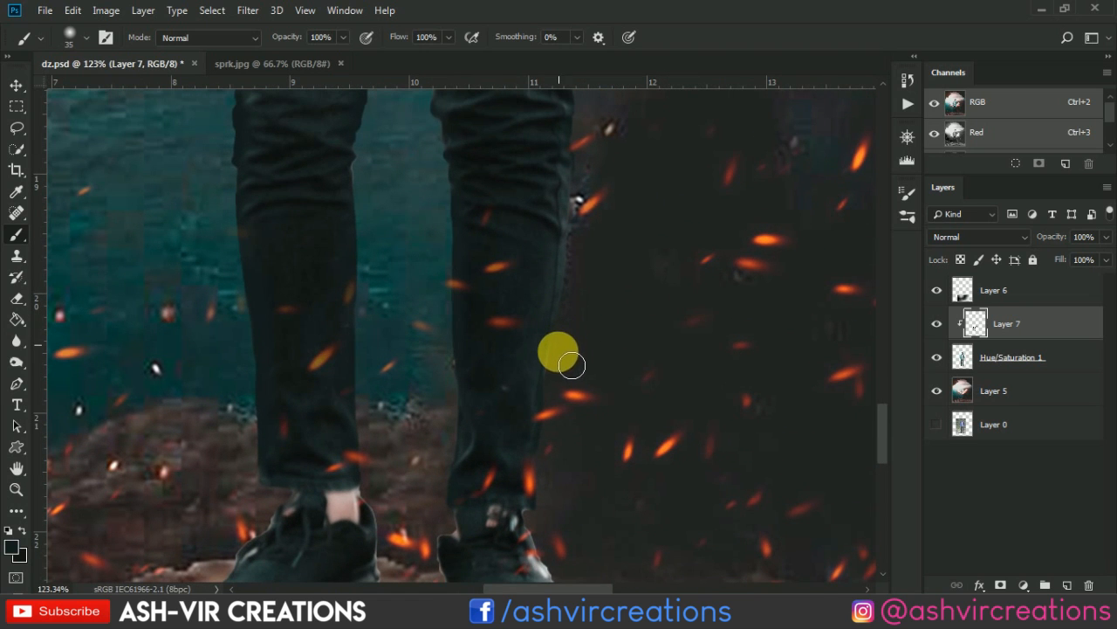
left_click_drag(569, 405, 629, 250)
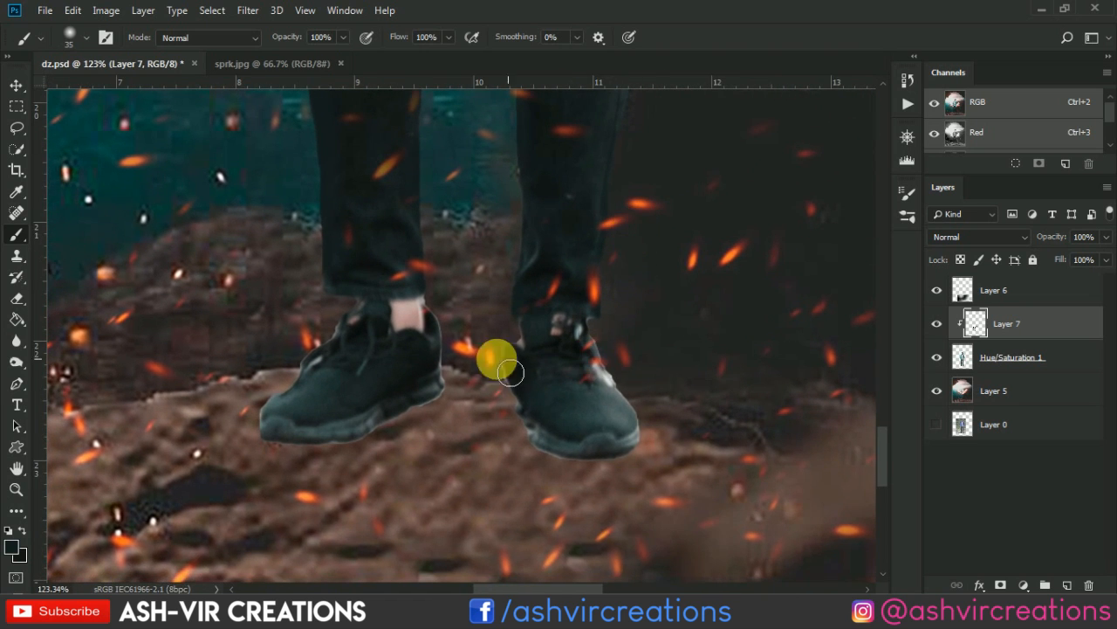
scroll(471, 350, "up", 2)
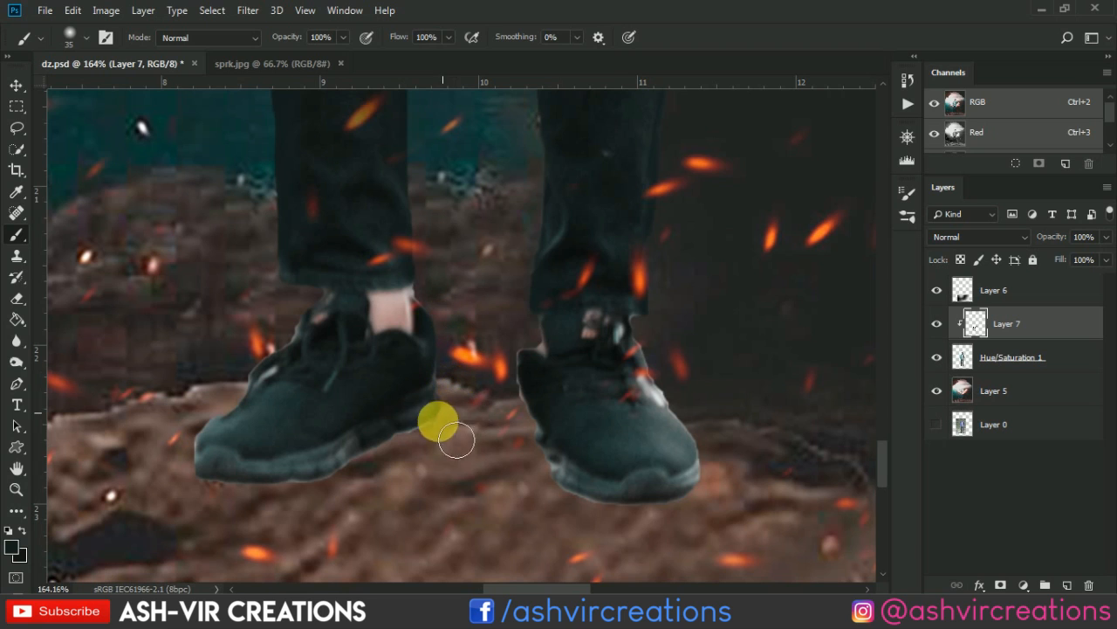
mouse_move(234, 522)
left_mouse_down()
mouse_move(251, 377)
mouse_move(283, 362)
mouse_move(210, 454)
mouse_move(214, 515)
mouse_move(557, 471)
mouse_move(525, 399)
mouse_move(551, 363)
mouse_move(533, 388)
mouse_move(564, 511)
mouse_move(645, 538)
mouse_move(574, 527)
mouse_move(642, 544)
mouse_move(735, 509)
mouse_move(745, 464)
mouse_move(676, 363)
mouse_move(714, 505)
left_mouse_up()
key("ctrl+z")
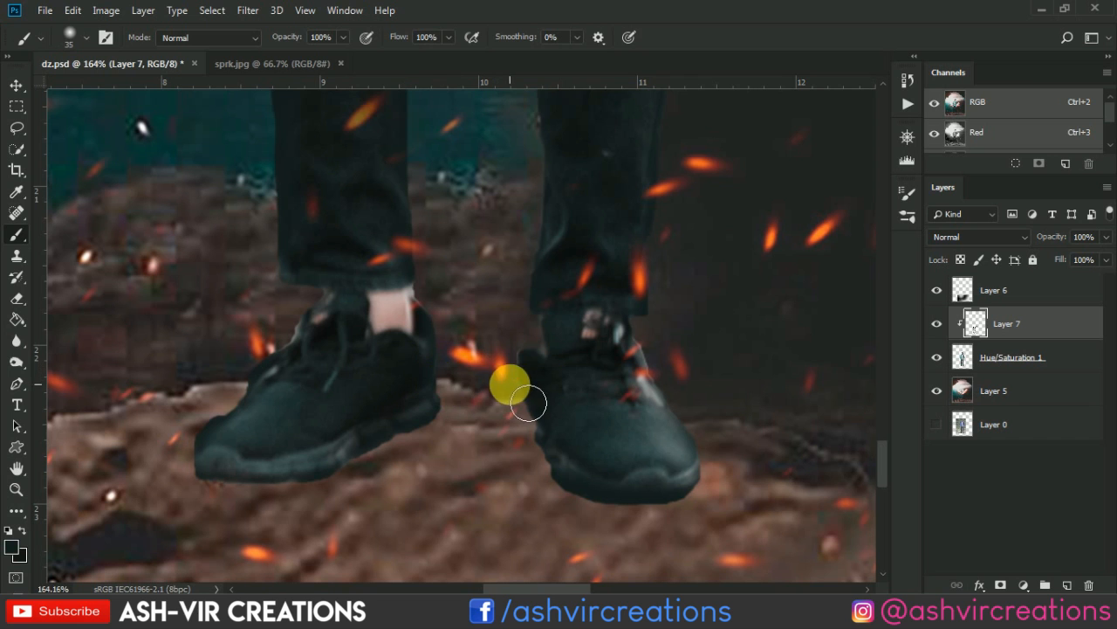
Merge the painted Layer 7 with the Hue/Saturation 1 layer of the man into one layer
scroll(511, 353, "down", 5)
scroll(502, 346, "down", 4)
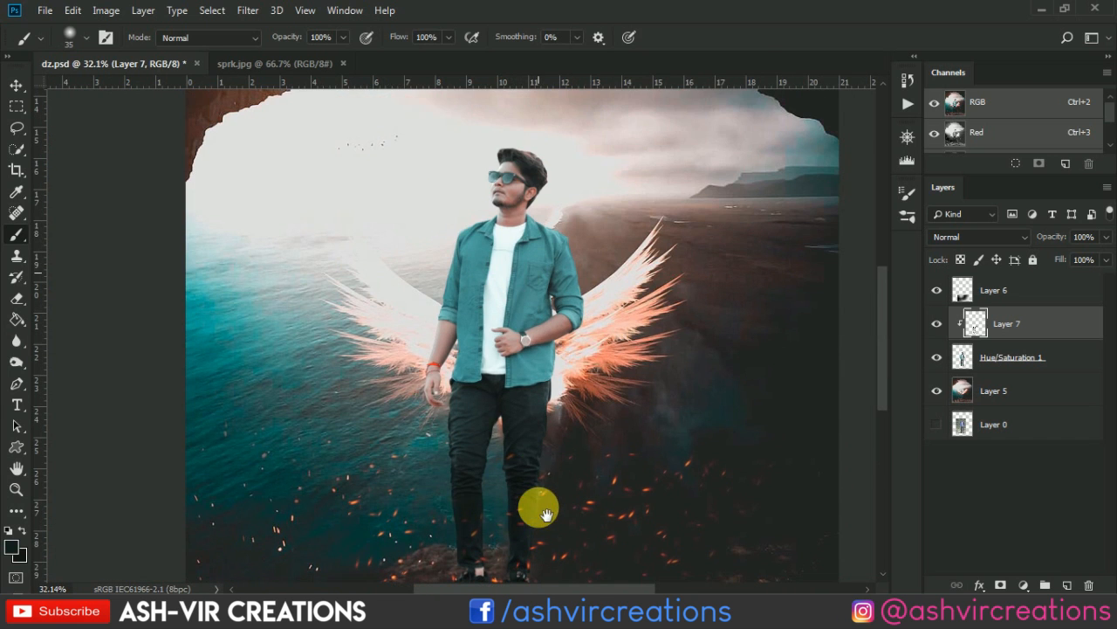
key("v")
scroll(511, 457, "down", 3)
scroll(515, 455, "up", 1)
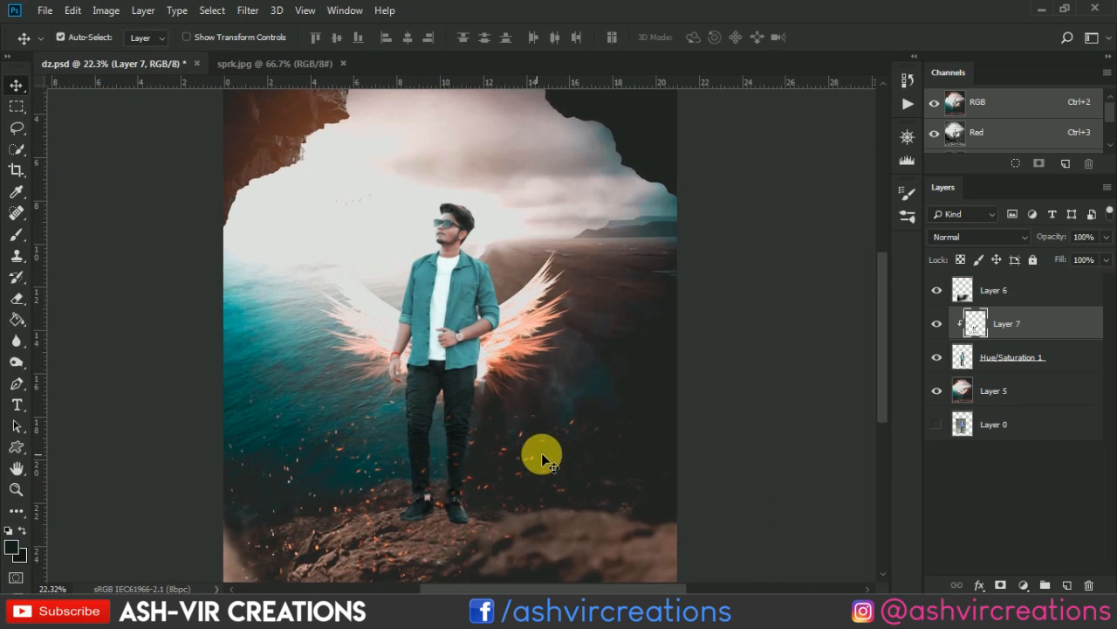
left_click(1024, 358, "shift")
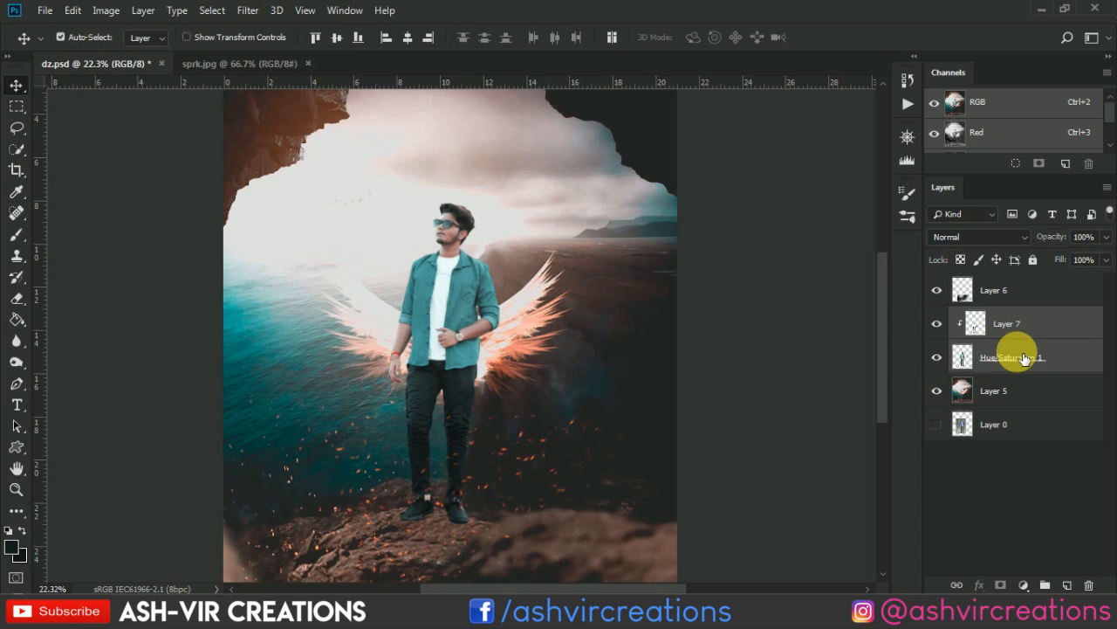
right_click(1024, 358)
left_click(843, 457)
scroll(398, 262, "down", 1)
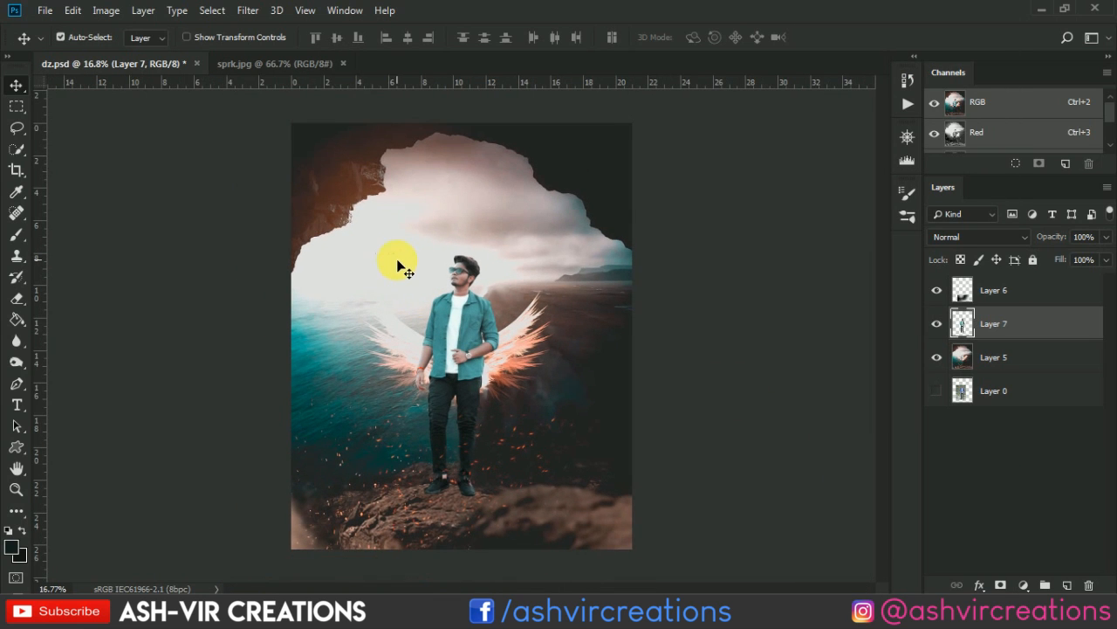
scroll(398, 262, "up", 1)
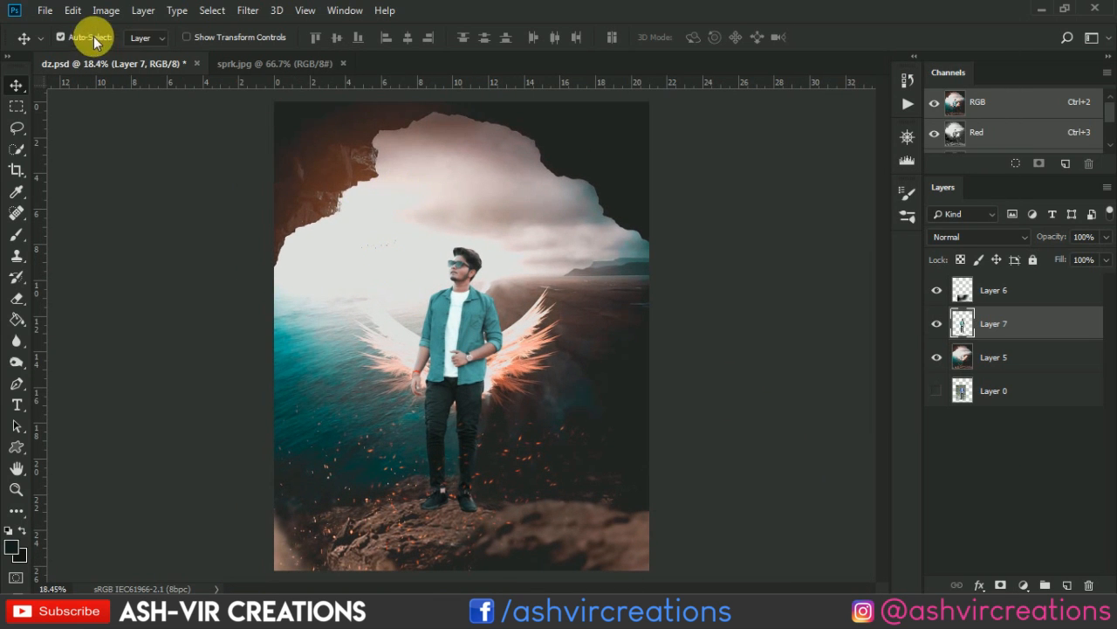
Open the reference image ddr.jpg from the refren folder and fit it to the view
left_click(46, 12)
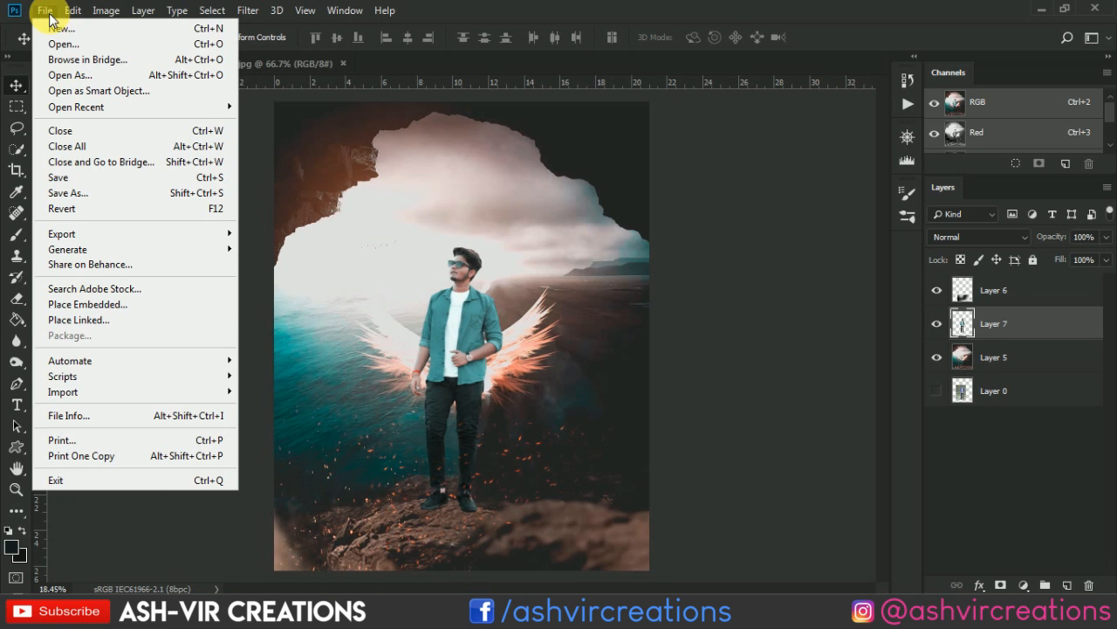
left_click(55, 41)
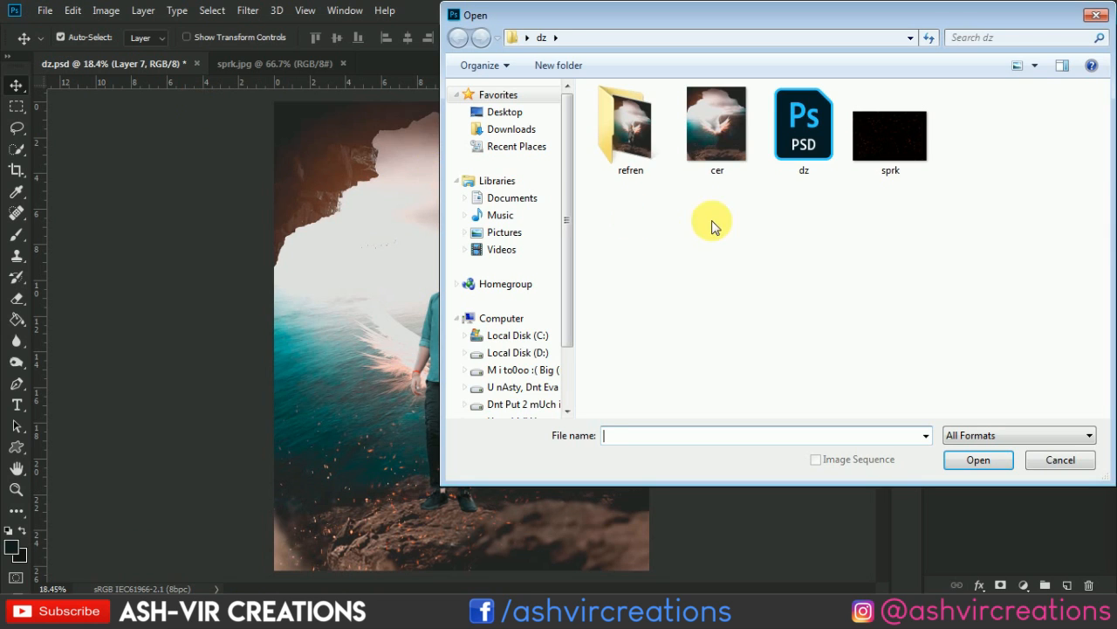
double_click(630, 127)
double_click(648, 142)
key("ctrl+0")
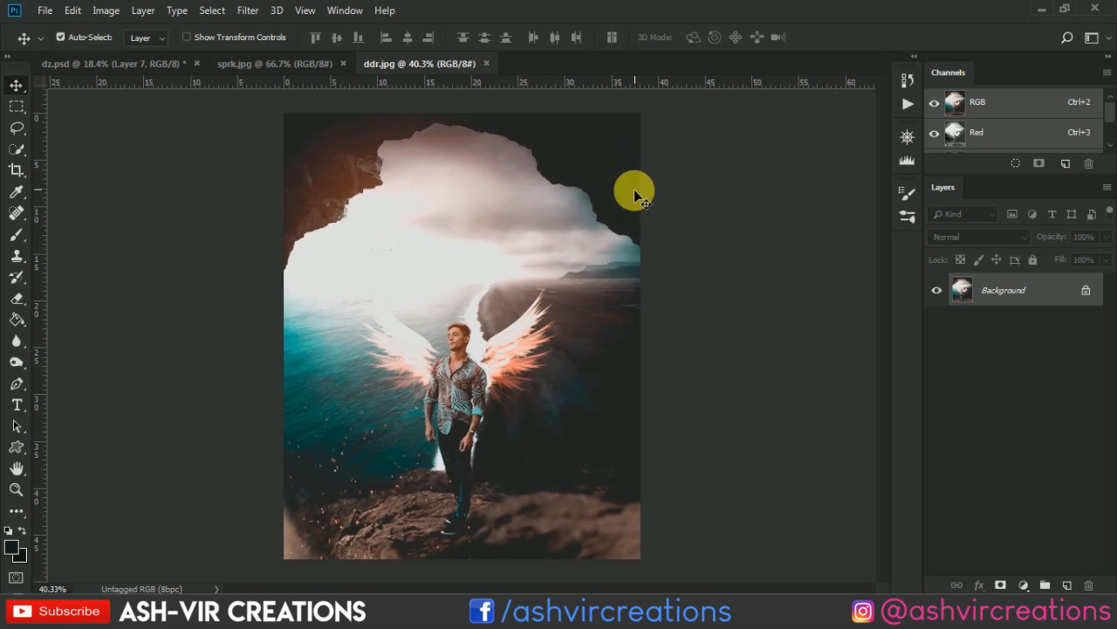
Close sprk.jpg and arrange ddr.jpg and dz.psd side by side in a 2-up Vertical layout
left_click(342, 64)
left_click(344, 9)
mouse_move(417, 11)
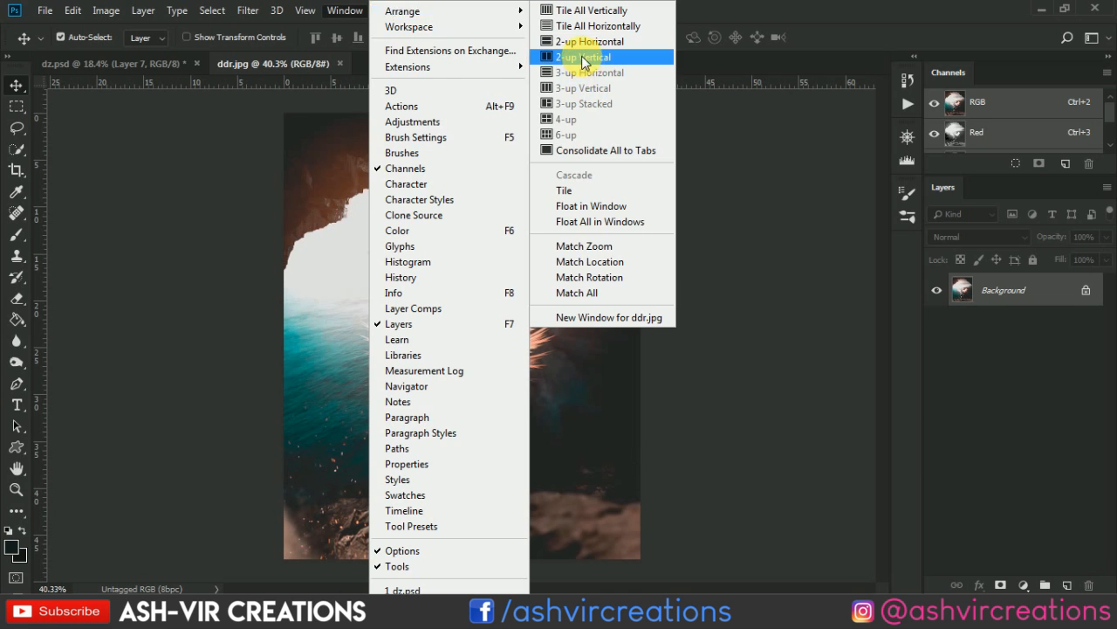
left_click(582, 57)
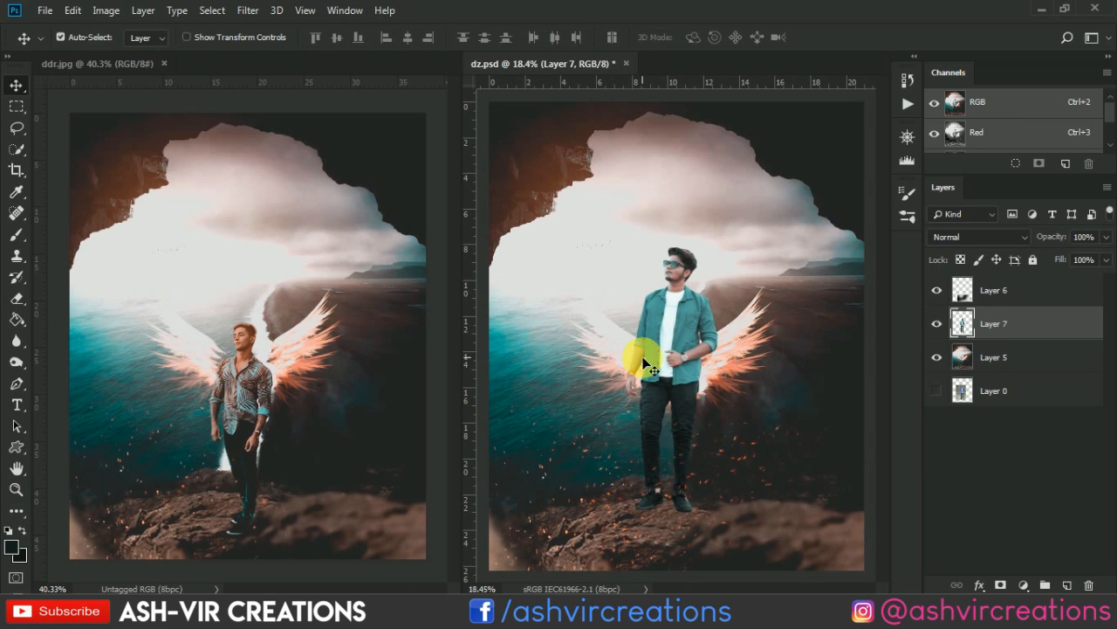
Show Layer 0, scale it together with Layer 7 to about 93%, and move the man lower onto the rocks
scroll(643, 358, "down", 1)
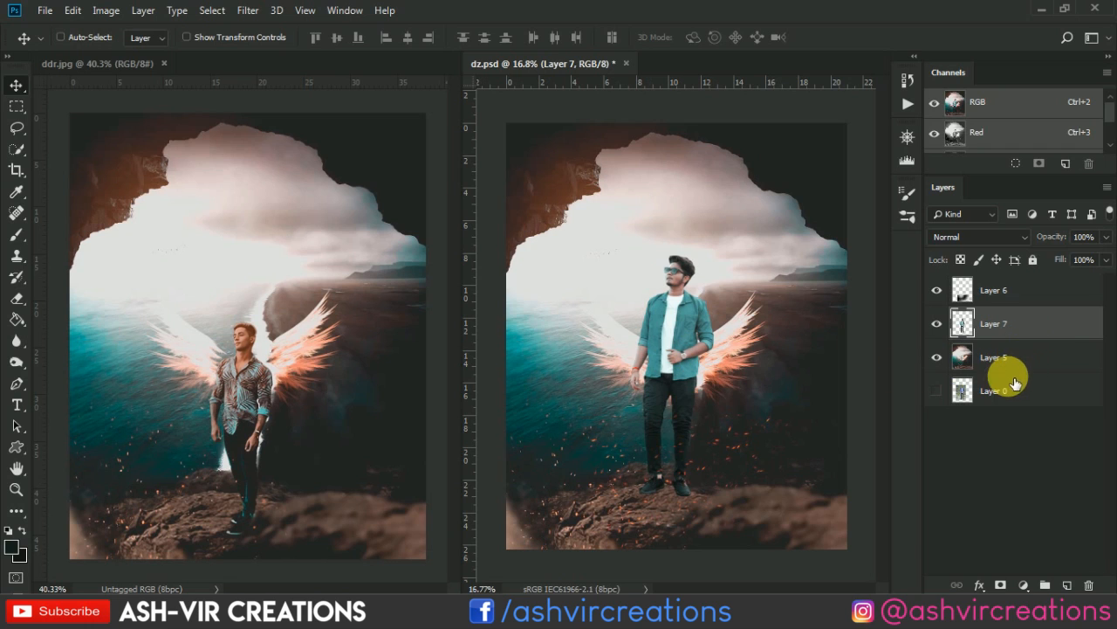
left_click(987, 392, "ctrl")
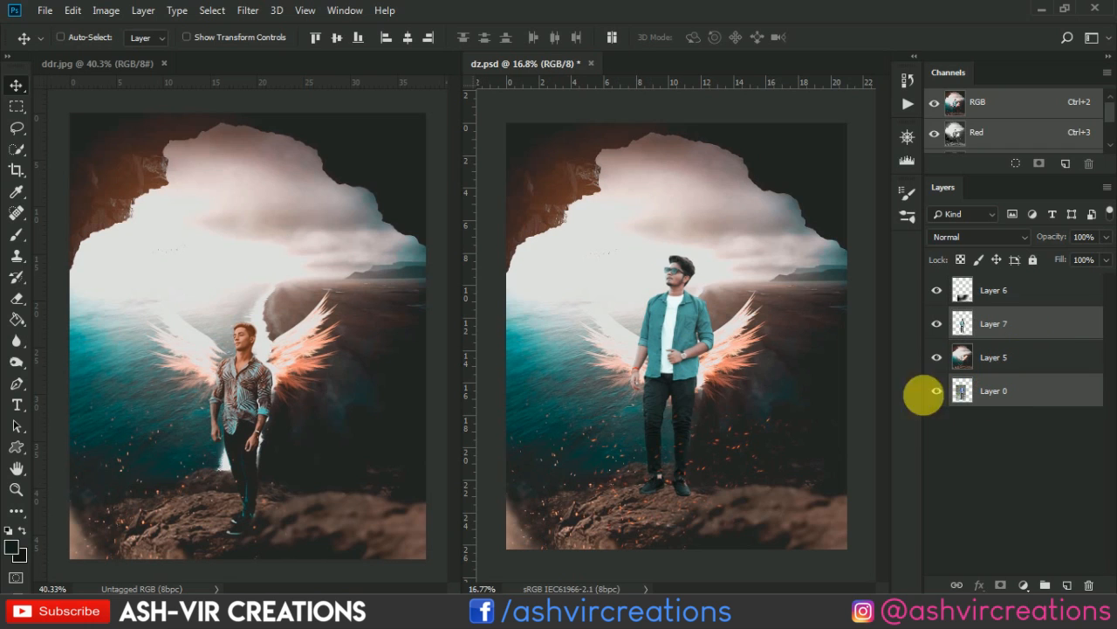
key("ctrl")
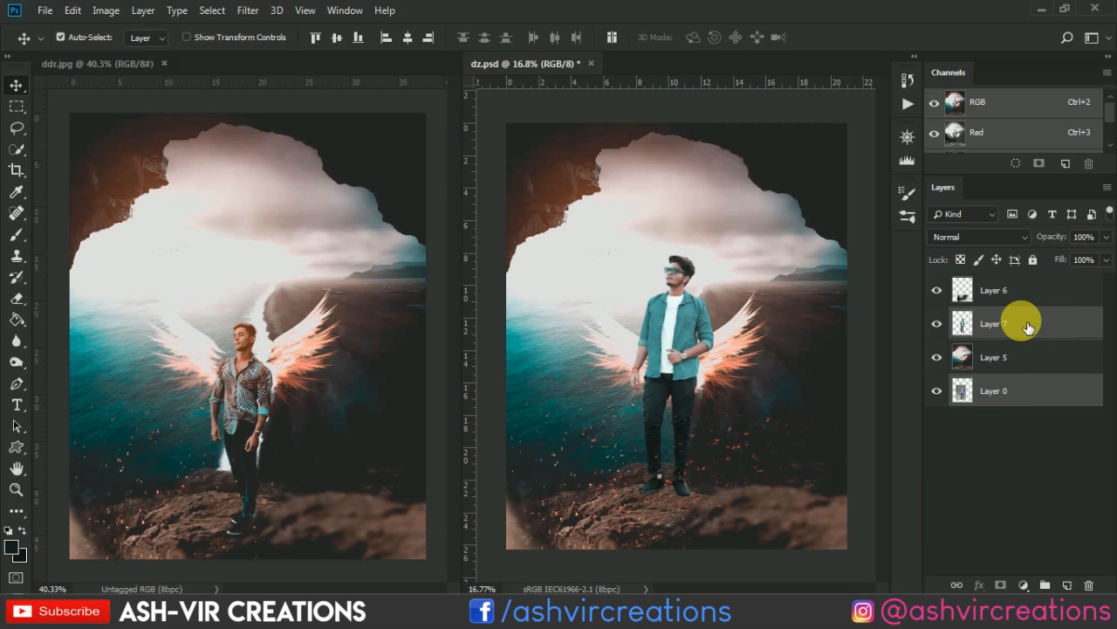
left_click(73, 10)
left_click(134, 350)
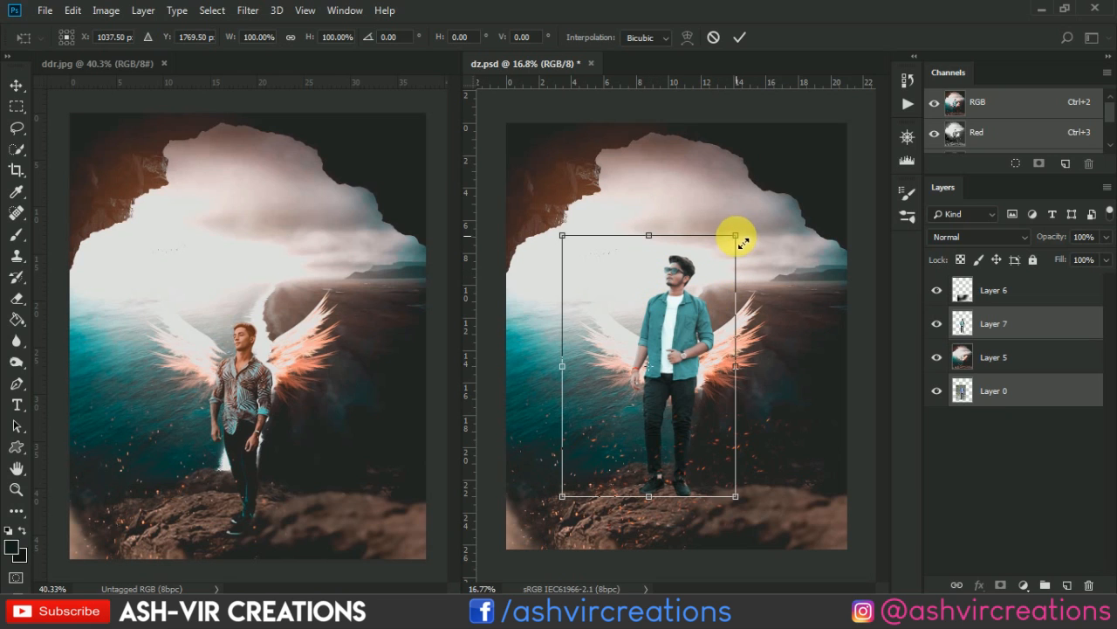
mouse_move(736, 237)
left_mouse_down()
mouse_move(728, 253)
mouse_move(734, 236)
left_mouse_up()
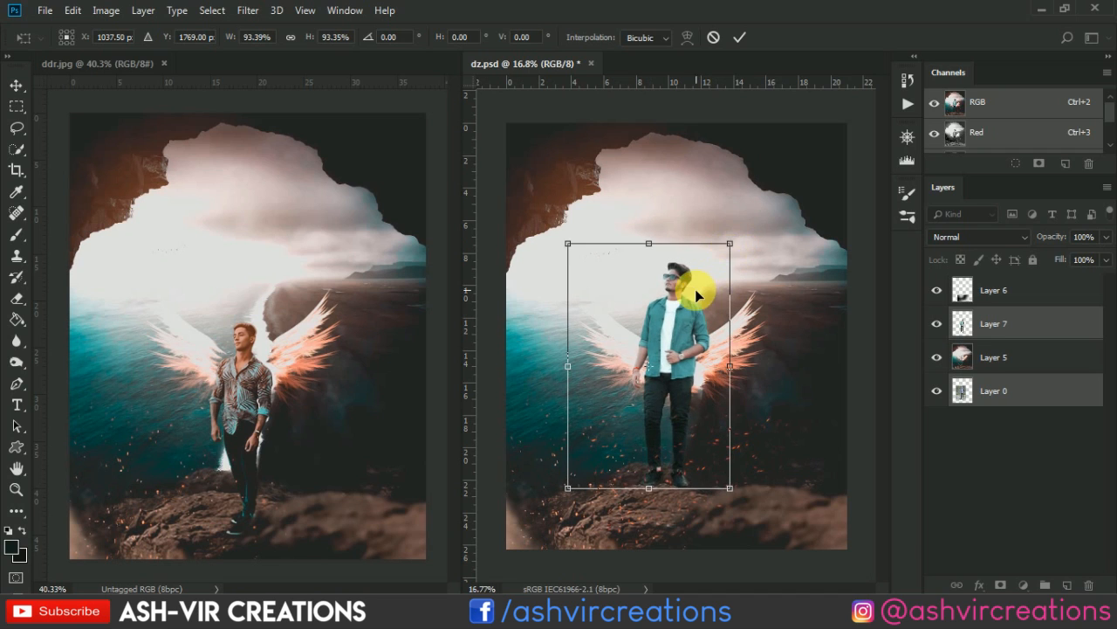
left_click_drag(698, 292, 703, 329)
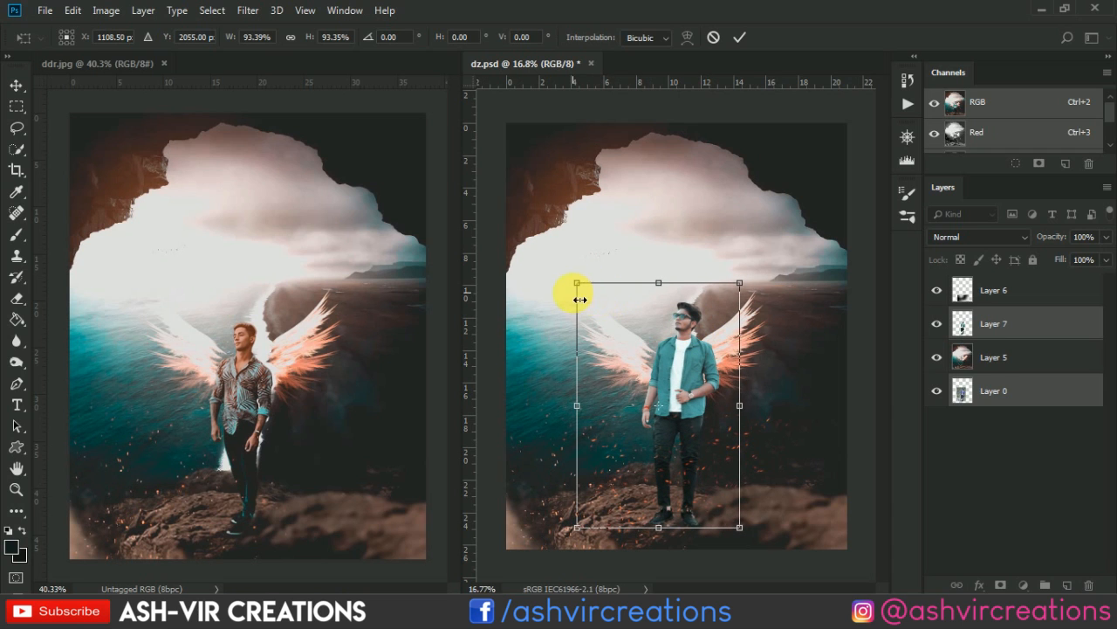
key("Return")
Add a layer mask to Layer 7, the man's layer
scroll(666, 365, "up", 2)
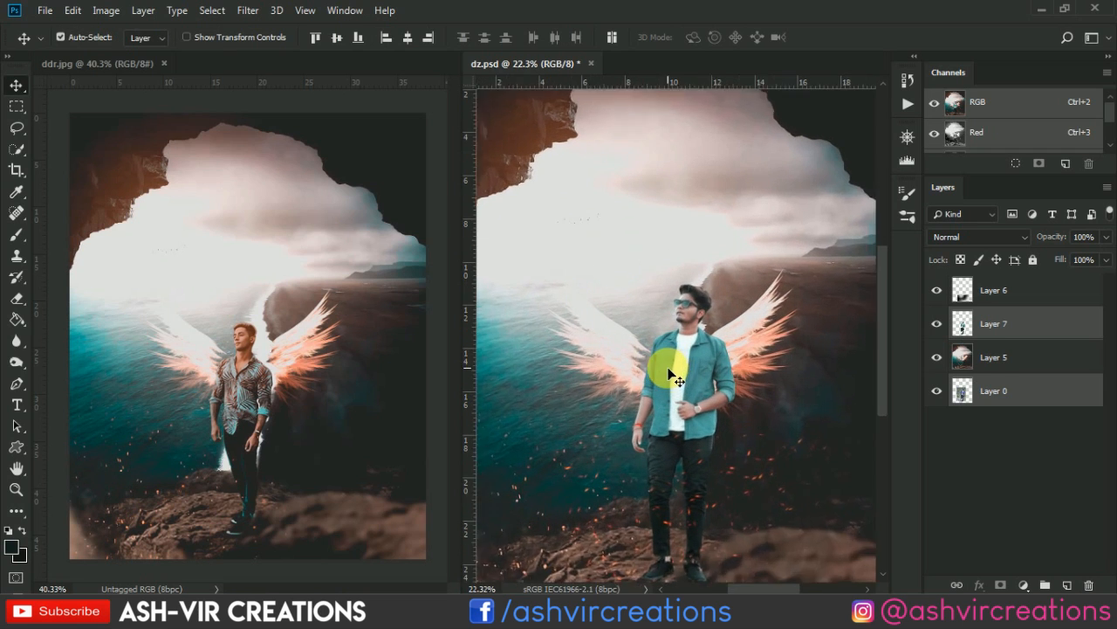
scroll(677, 371, "down", 3)
scroll(684, 377, "down", 1)
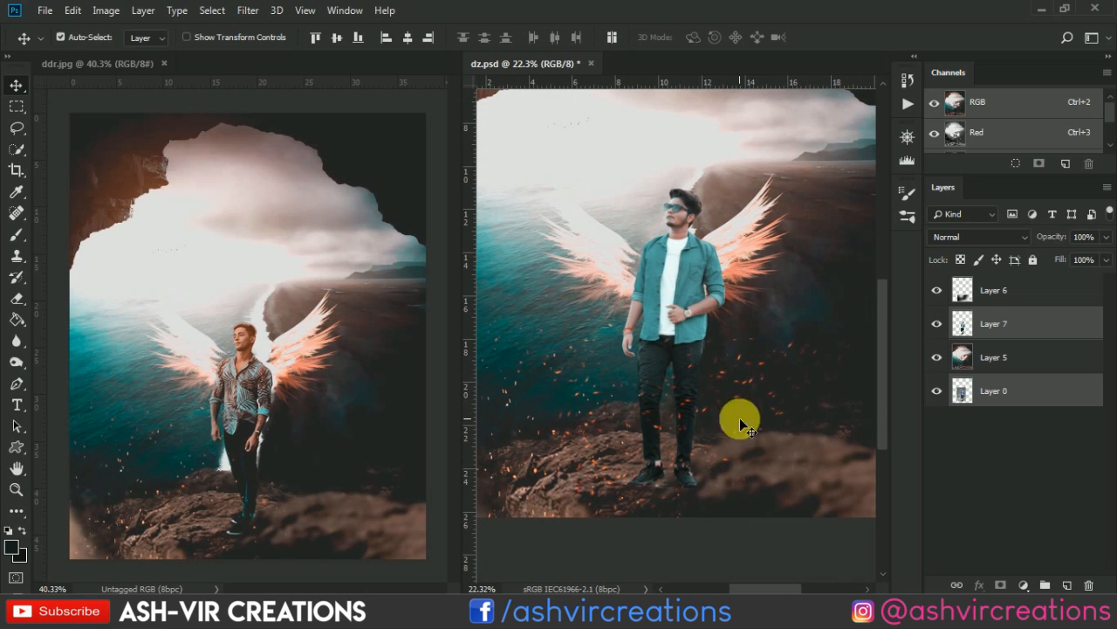
scroll(715, 432, "up", 4)
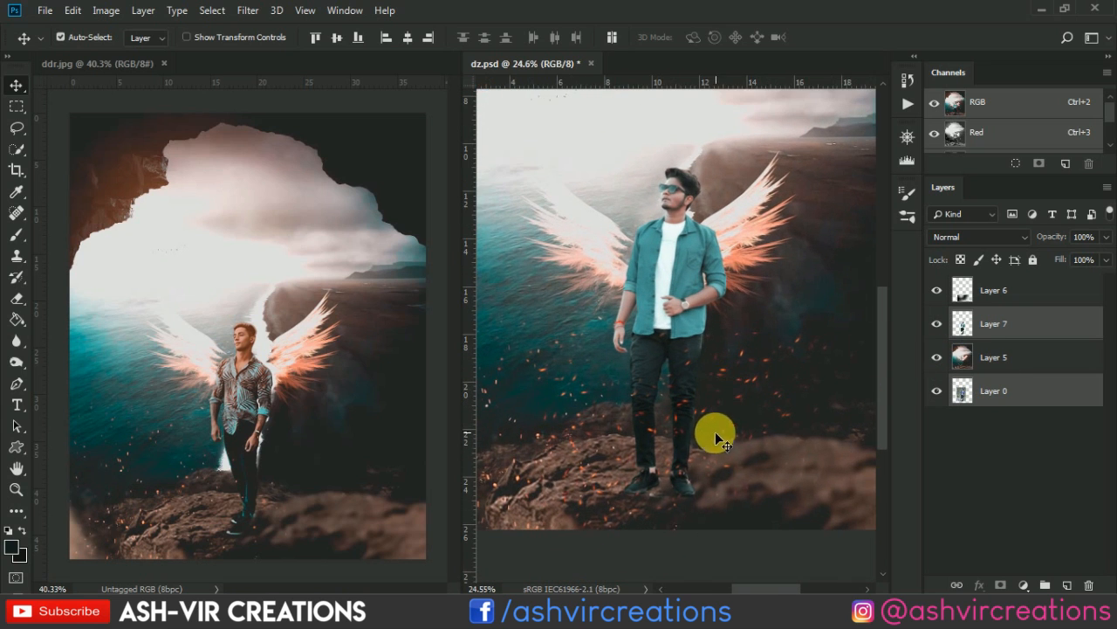
scroll(714, 475, "down", 1)
left_click(1000, 323)
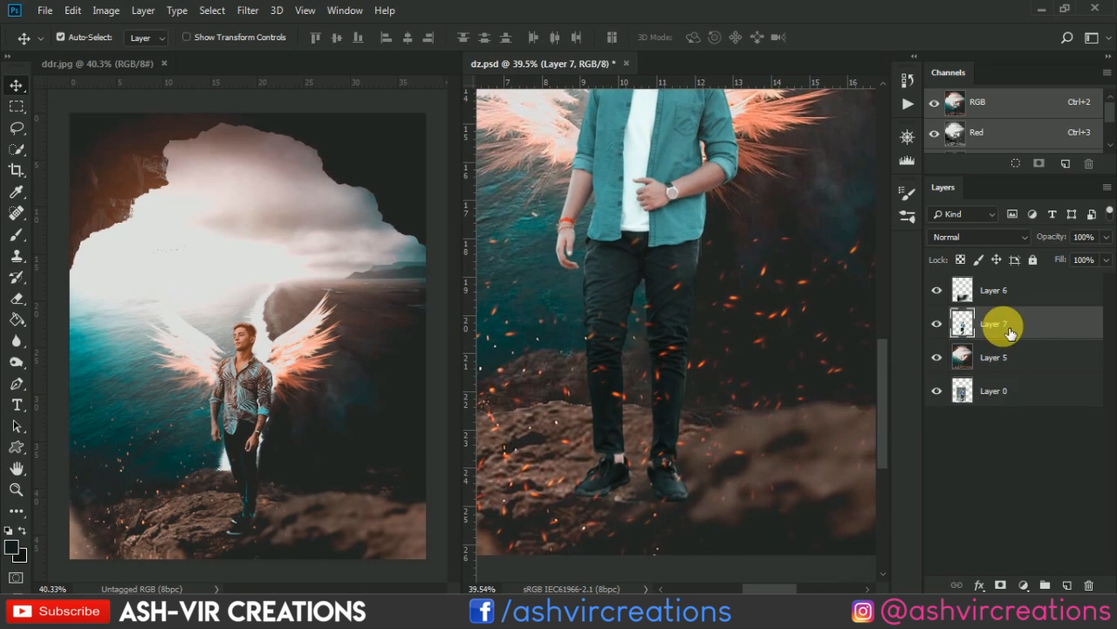
left_click(940, 325)
left_click(940, 324)
left_click(1001, 585)
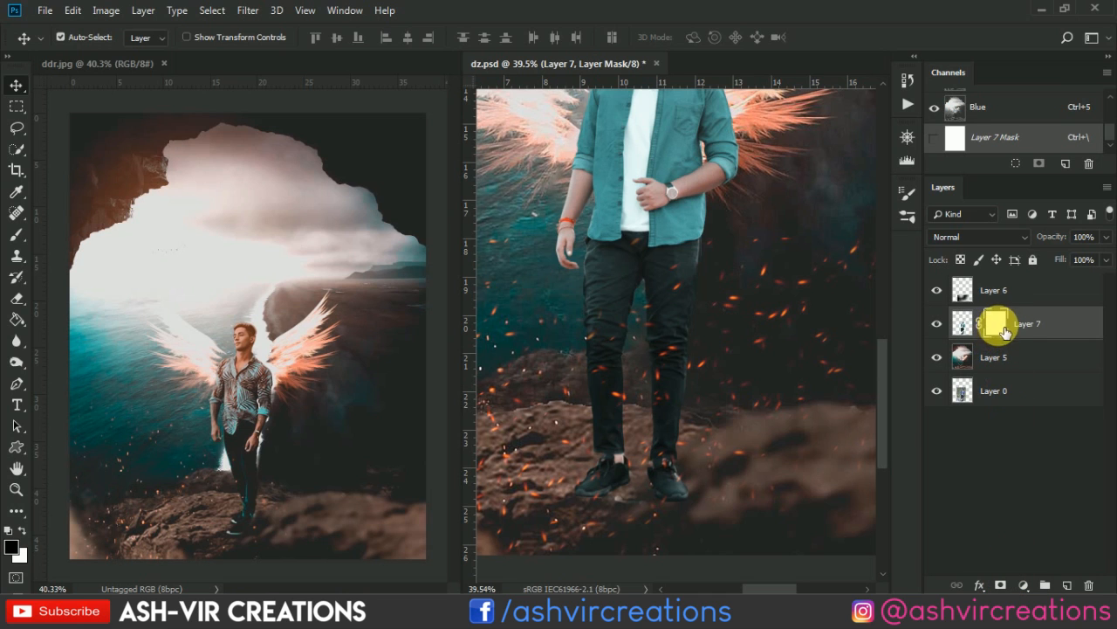
Reduce Layer 7's opacity to 47% and paint its mask black over the man's left shoe with a soft brush of about 125 px
scroll(718, 428, "up", 3)
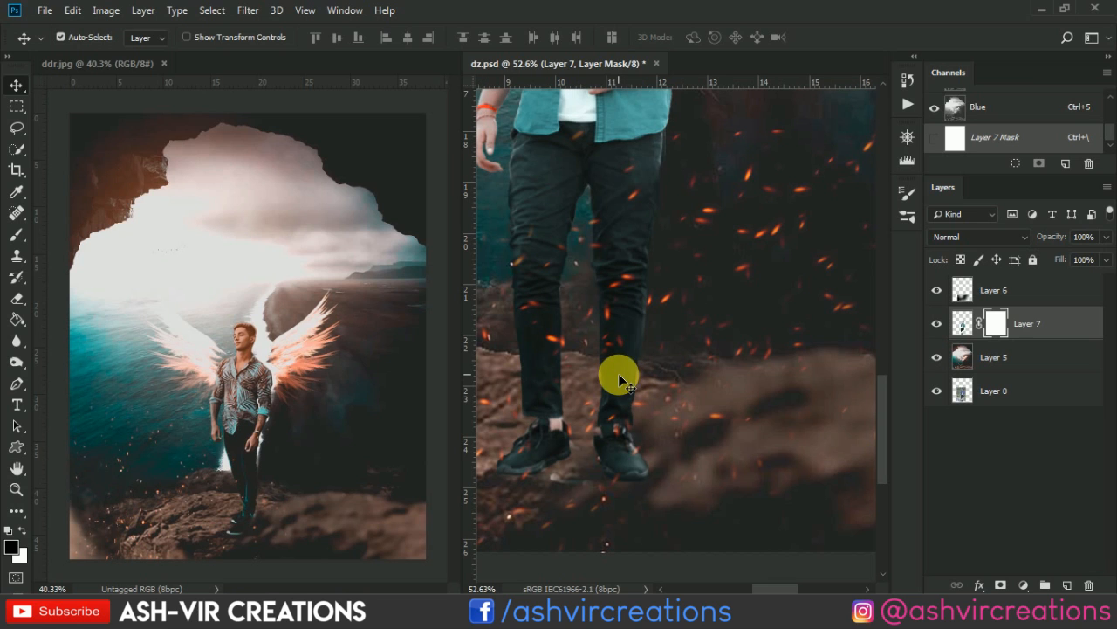
left_click(17, 236)
scroll(631, 456, "up", 5)
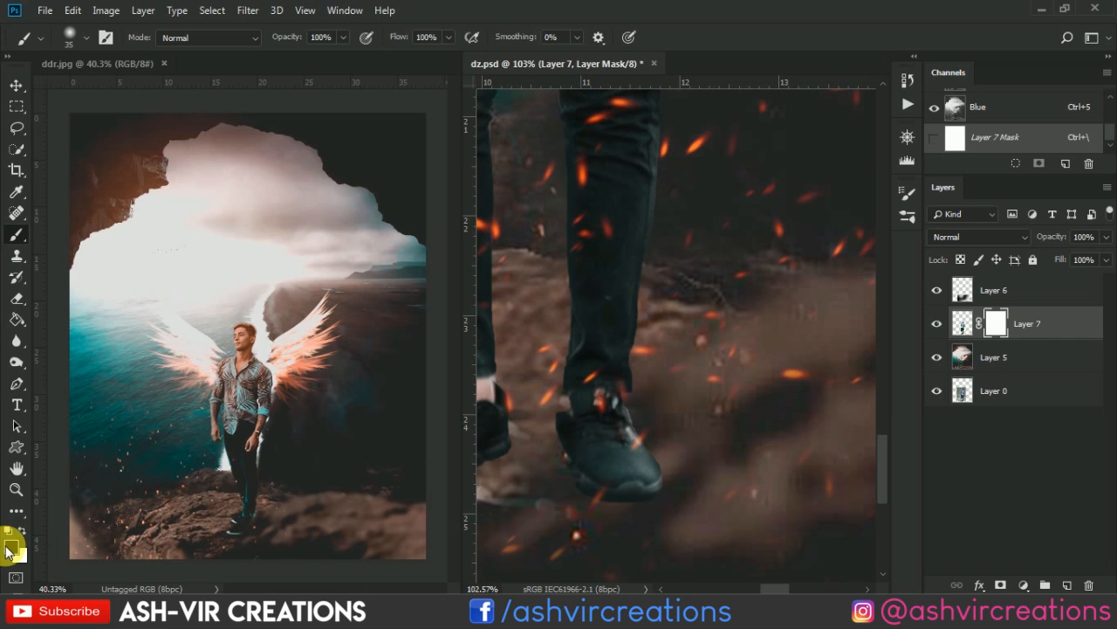
key("bracketright")
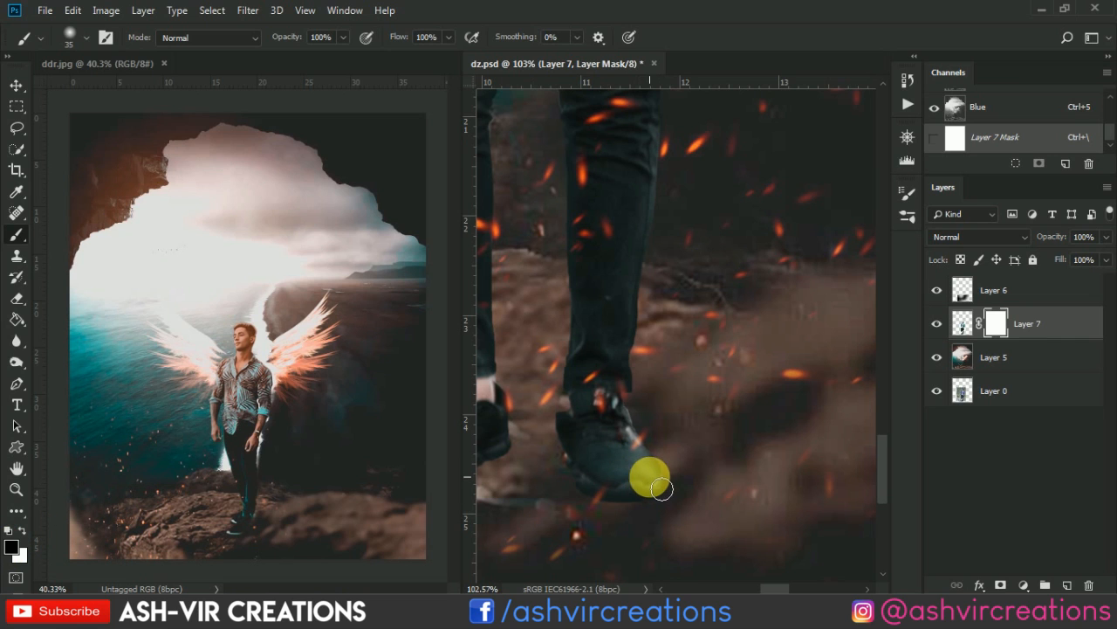
scroll(654, 480, "down", 3)
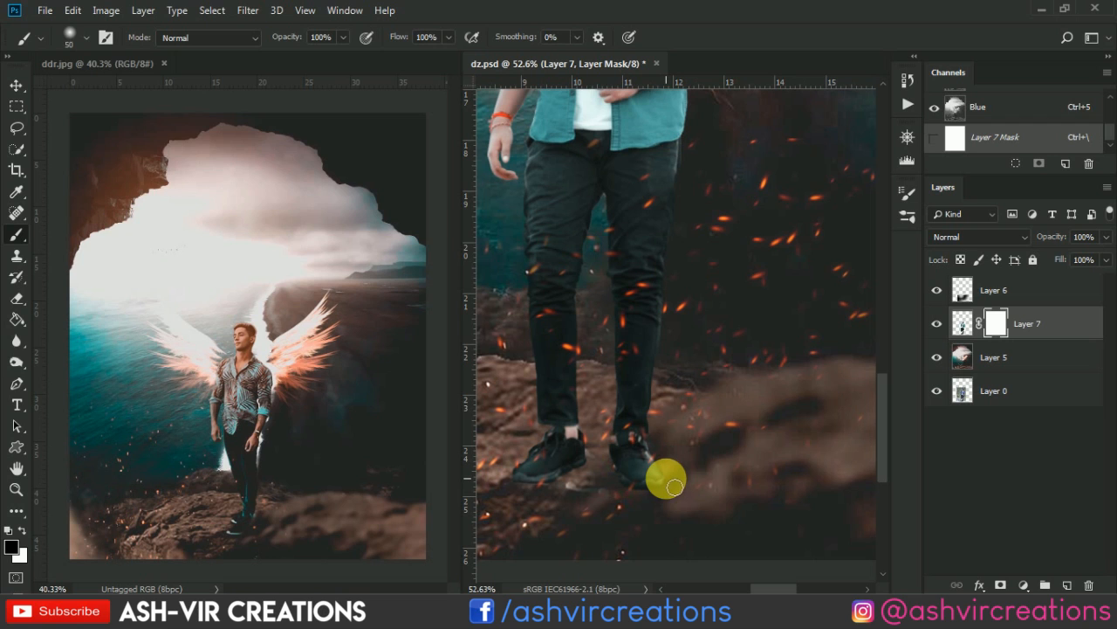
key("bracketright")
key("bracketright")
key("bracketright")
key("bracketright")
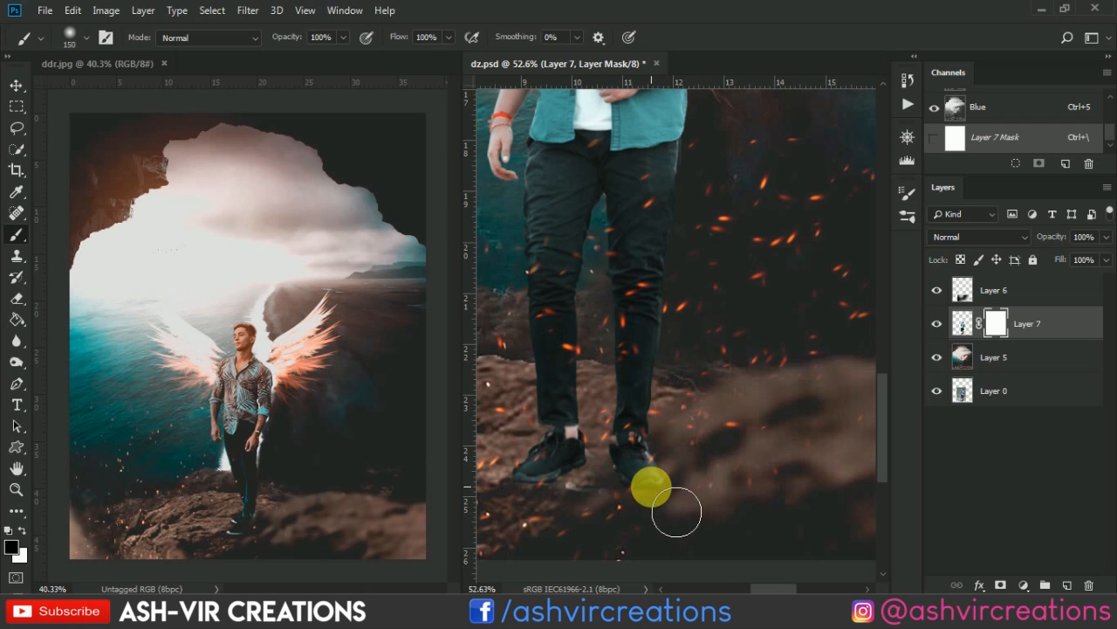
scroll(674, 509, "up", 2)
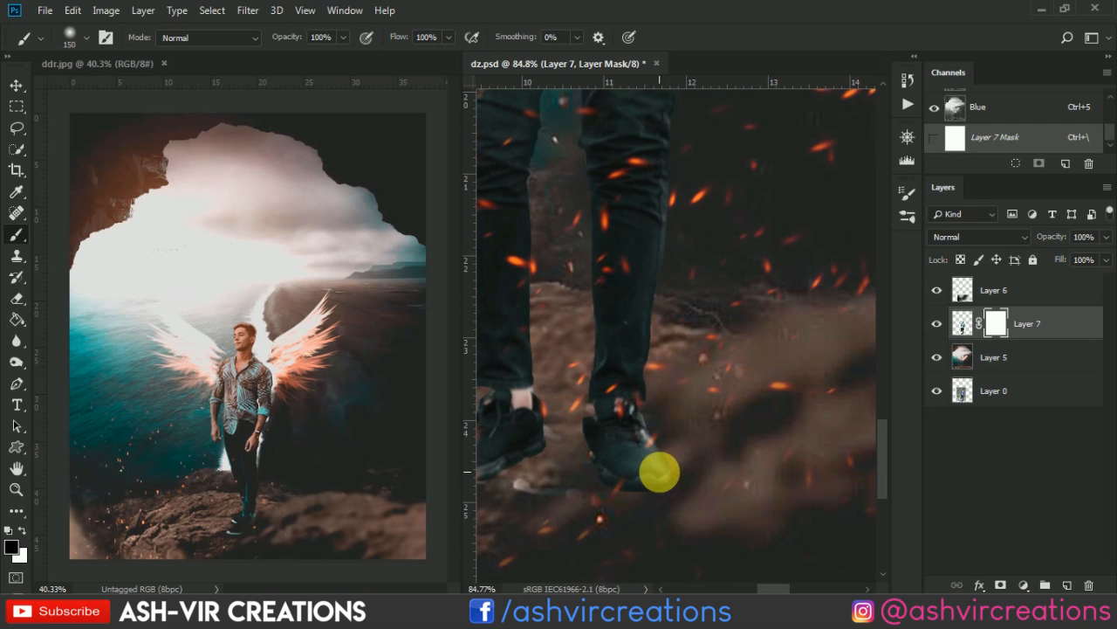
key("bracketright")
key("bracketright")
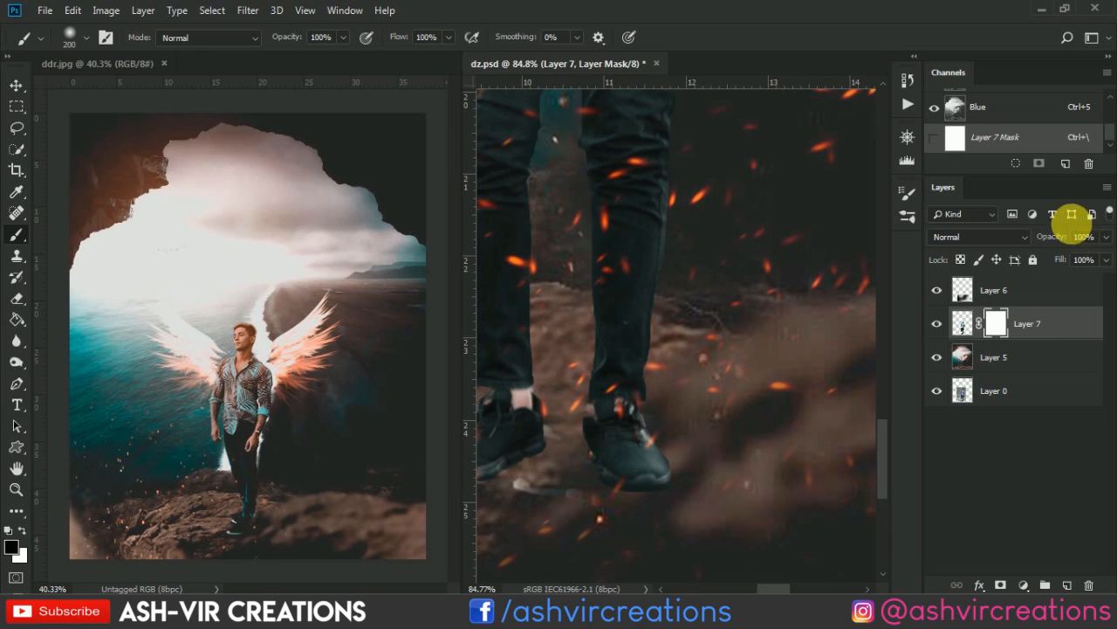
left_click_drag(1065, 238, 1008, 238)
key("bracketleft")
key("bracketleft")
key("bracketleft")
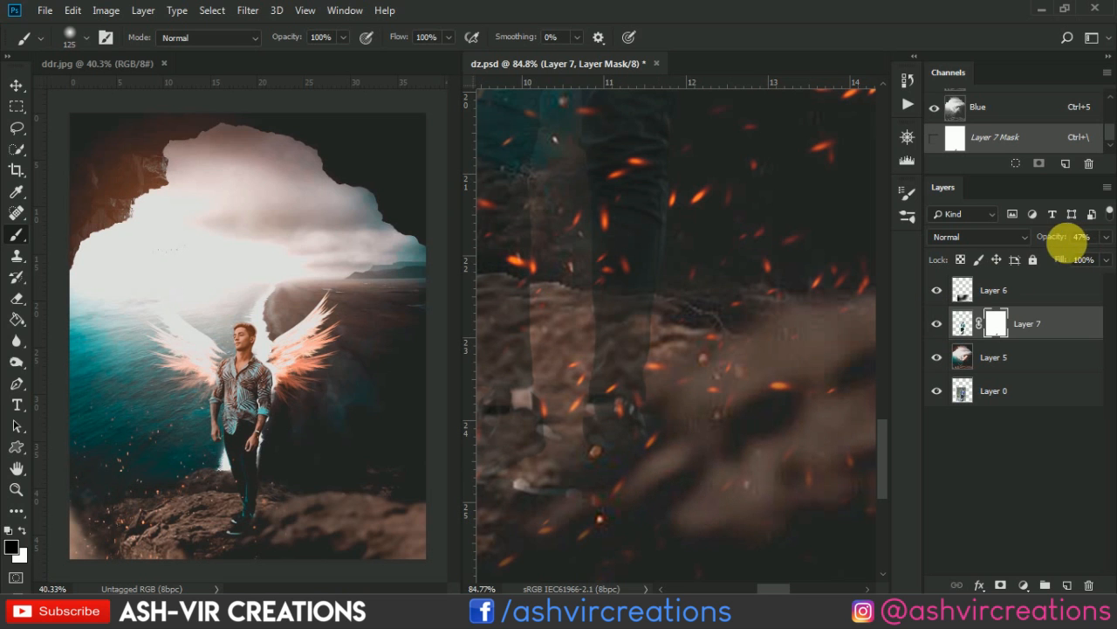
Raise Layer 7's opacity to 99% and refine the masked blend of the left shoe into the rock with a soft brush up to 175 px
left_click_drag(1052, 238, 1100, 237)
scroll(634, 456, "down", 6)
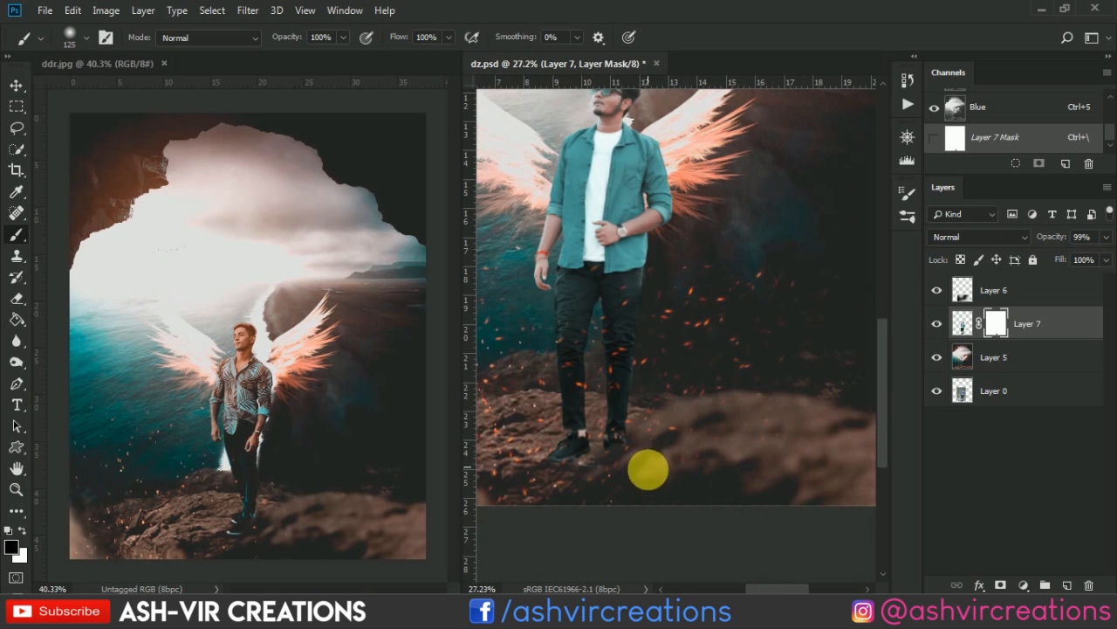
scroll(698, 550, "up", 4)
key("bracketright")
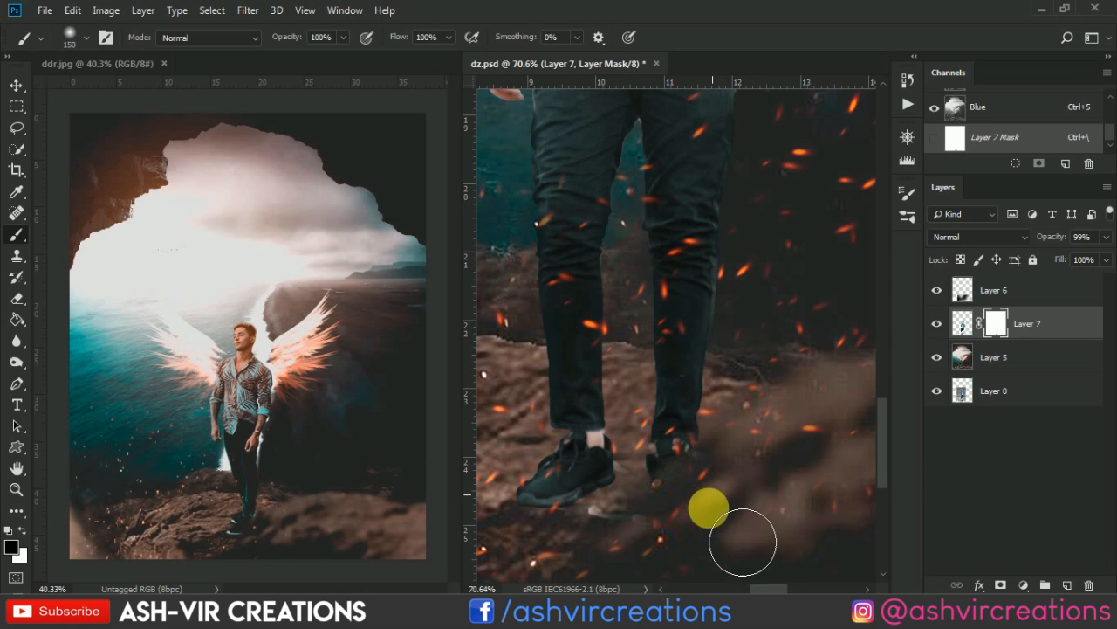
key("bracketright")
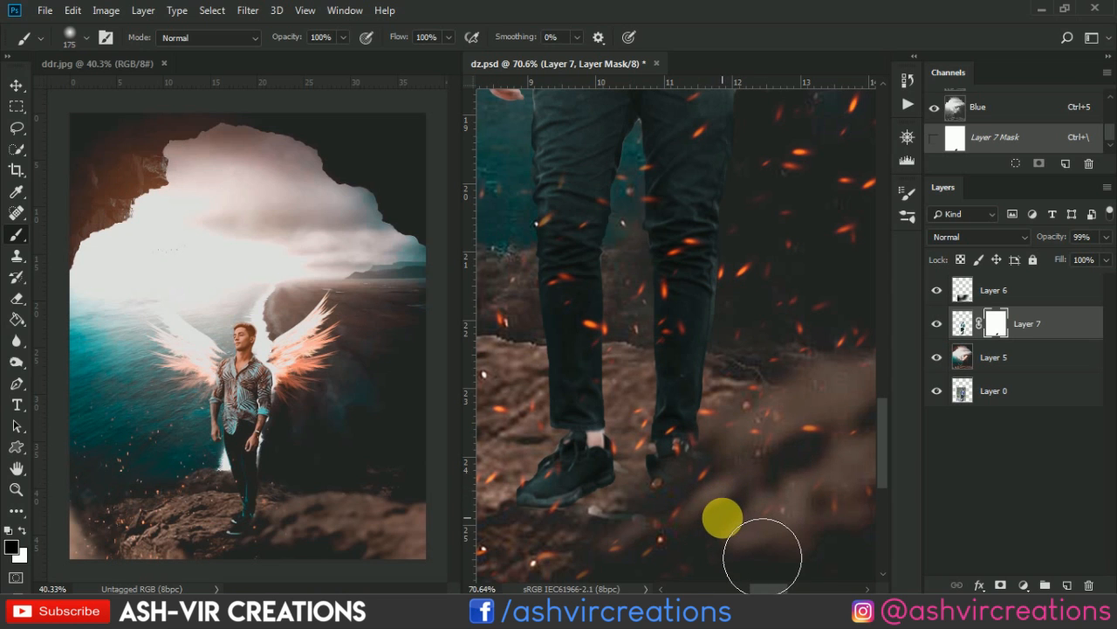
scroll(759, 546, "down", 3)
scroll(723, 521, "up", 3)
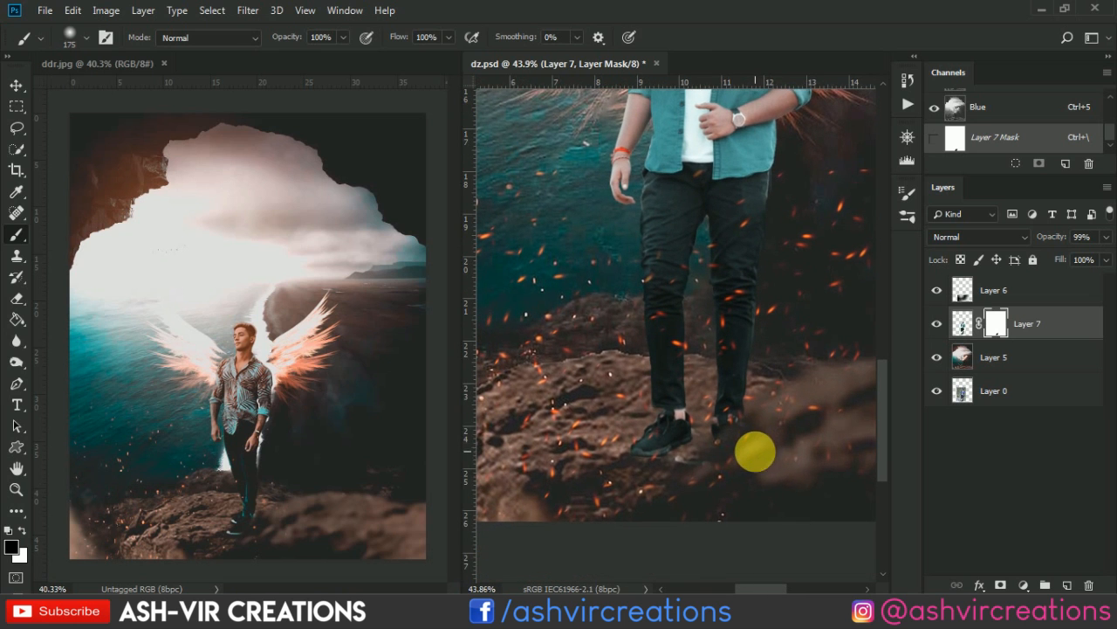
scroll(751, 461, "up", 2)
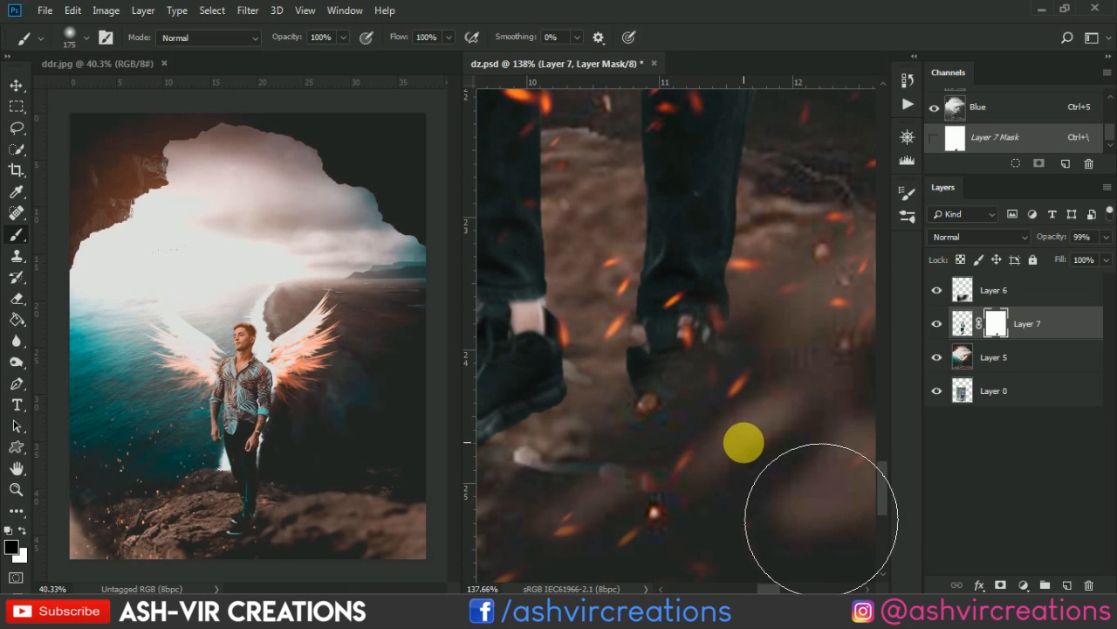
key("v")
scroll(743, 442, "down", 9)
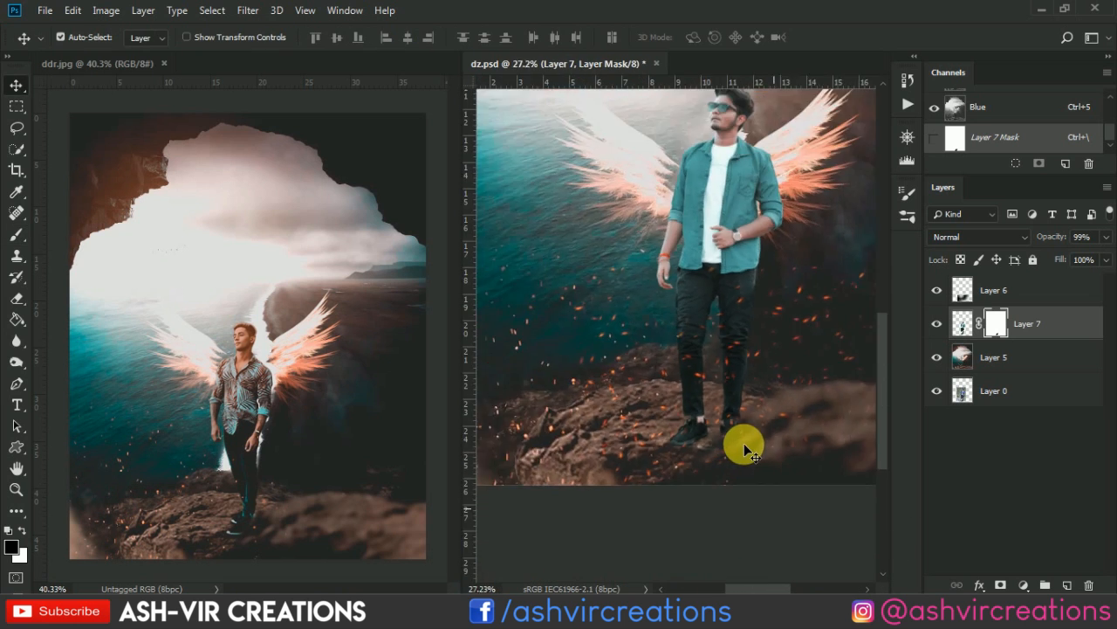
left_click_drag(728, 306, 711, 341)
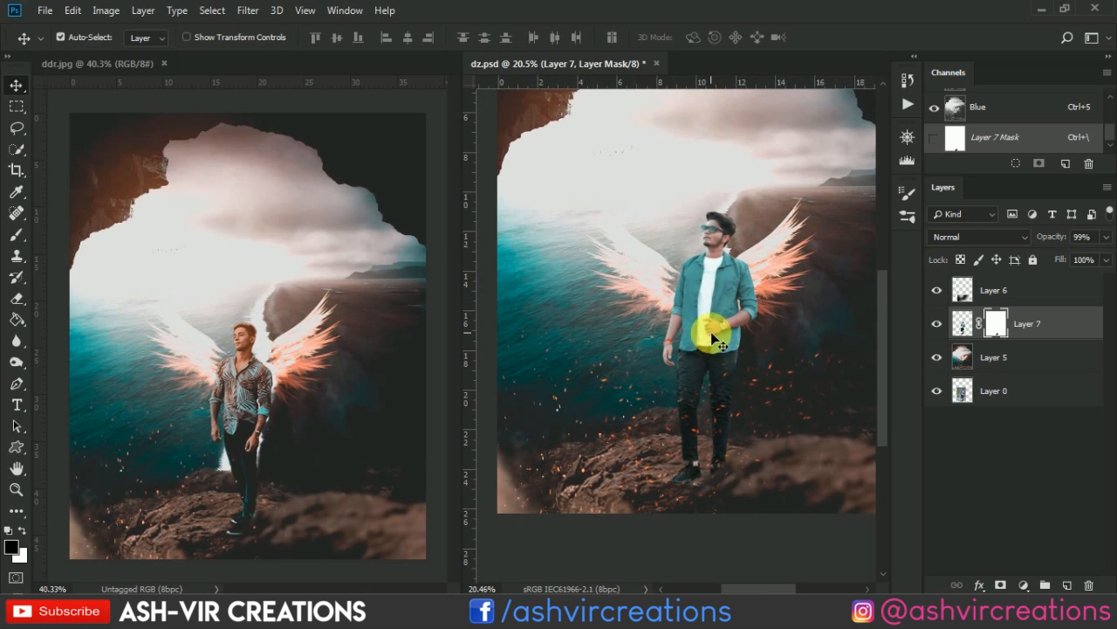
scroll(710, 318, "down", 2)
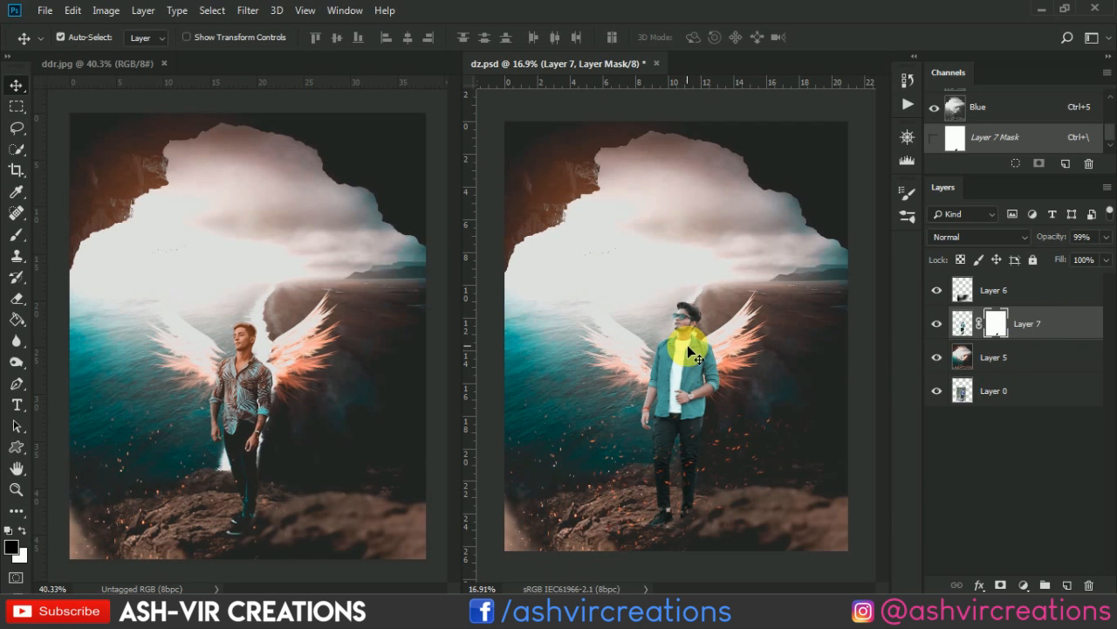
Add a Selective Color adjustment layer clipped to Layer 7 and target its Blacks
left_click(1025, 584)
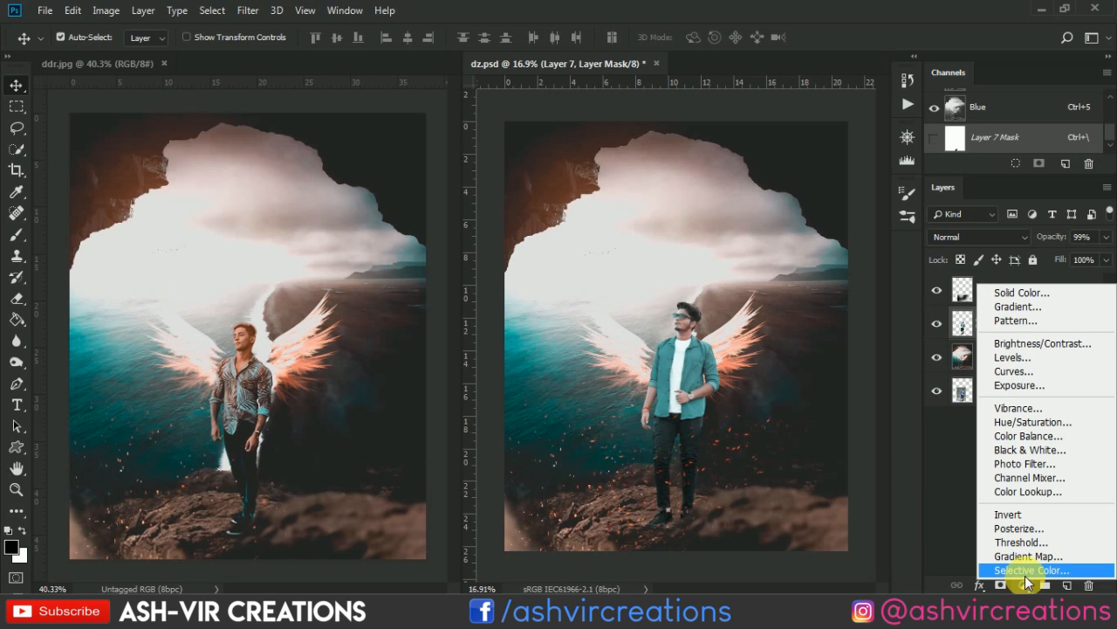
left_click(1026, 570)
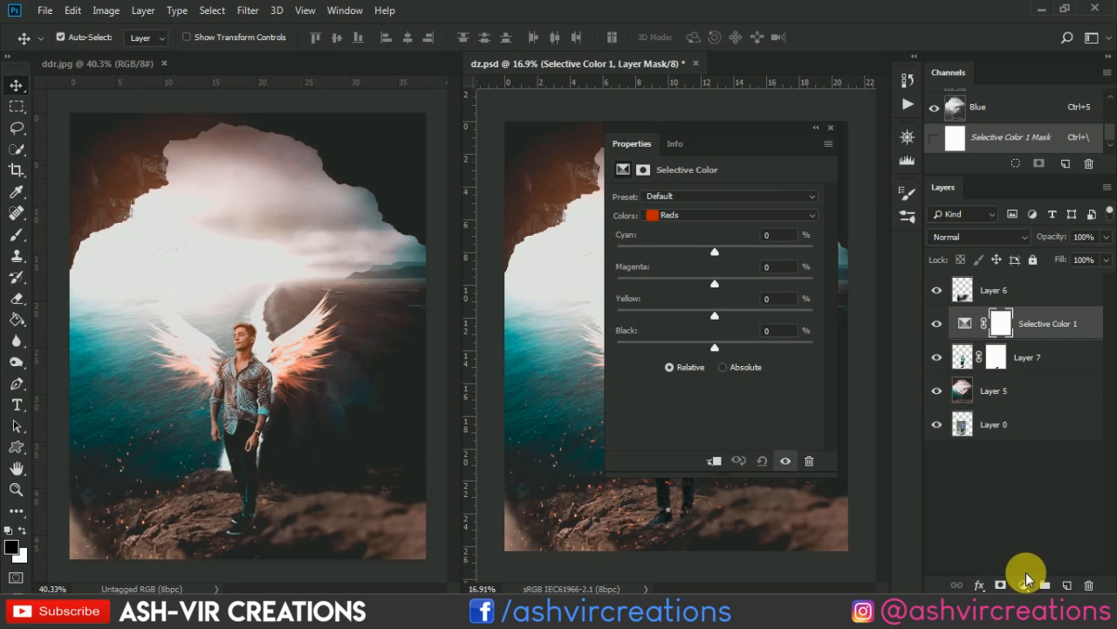
left_click(694, 218)
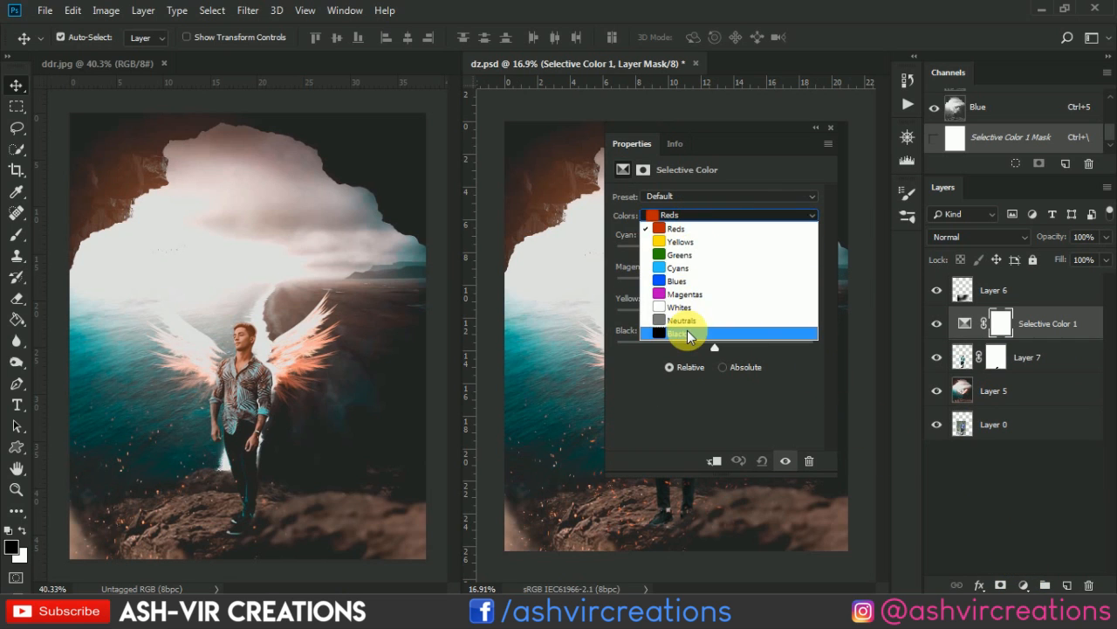
left_click(688, 333)
left_click_drag(739, 131, 511, 119)
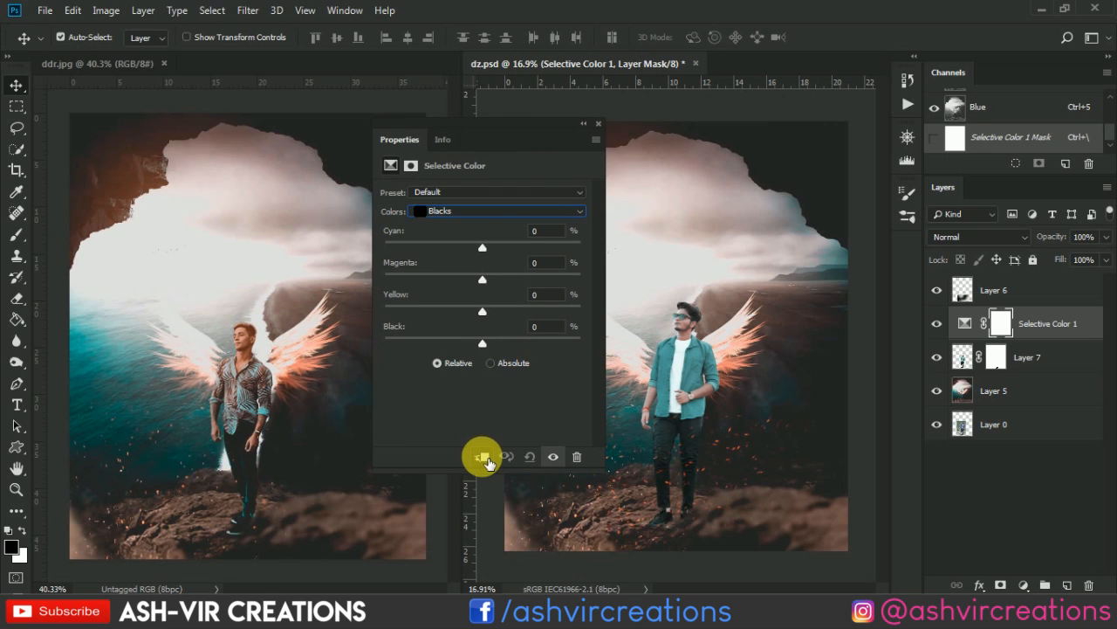
left_click(481, 447)
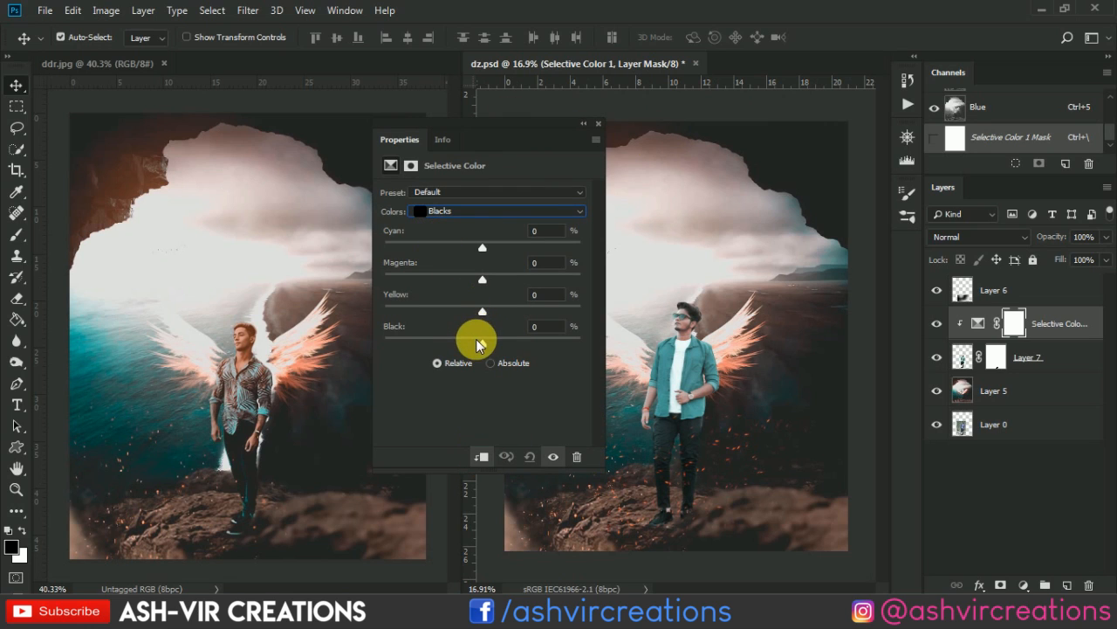
Set the Blacks of the Selective Color adjustment to Cyan -2% and Black -7%
left_click(479, 339)
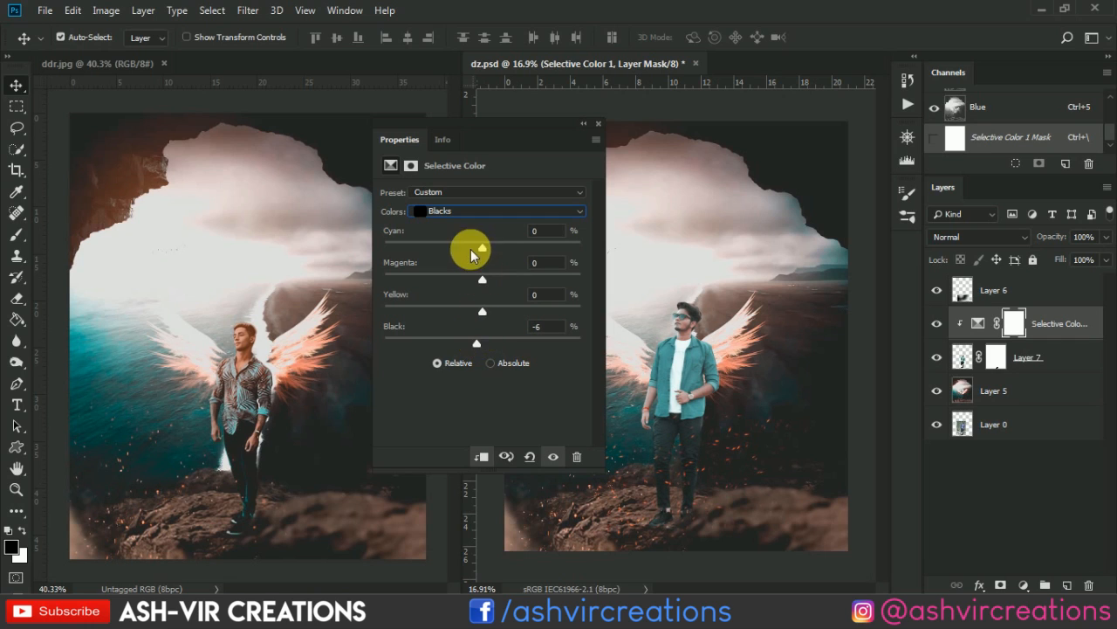
left_click_drag(480, 248, 471, 348)
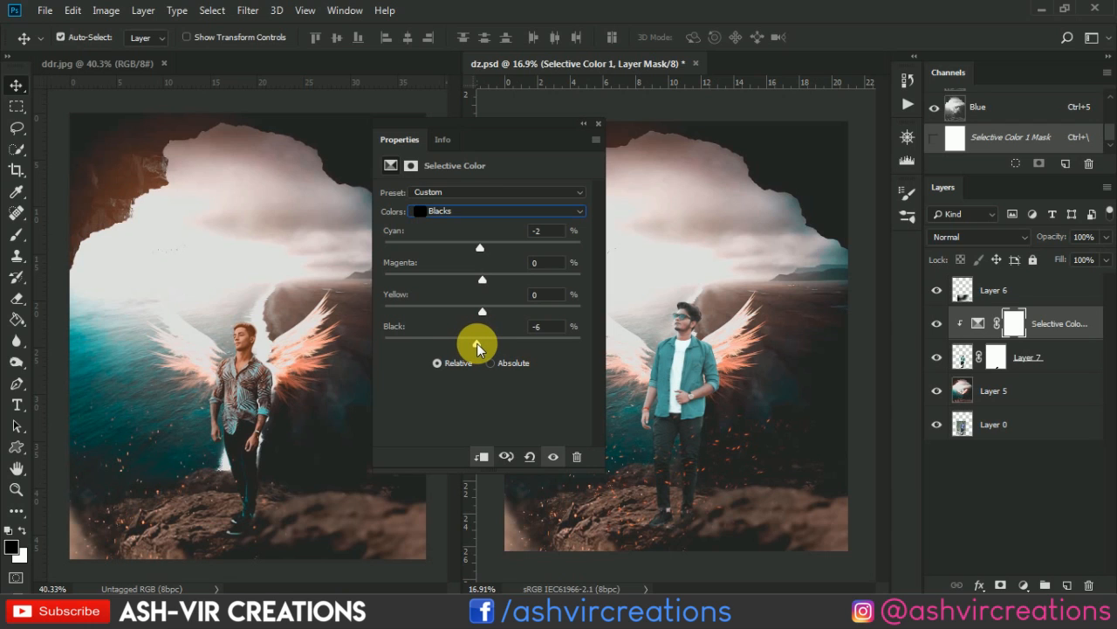
left_click_drag(478, 347, 475, 349)
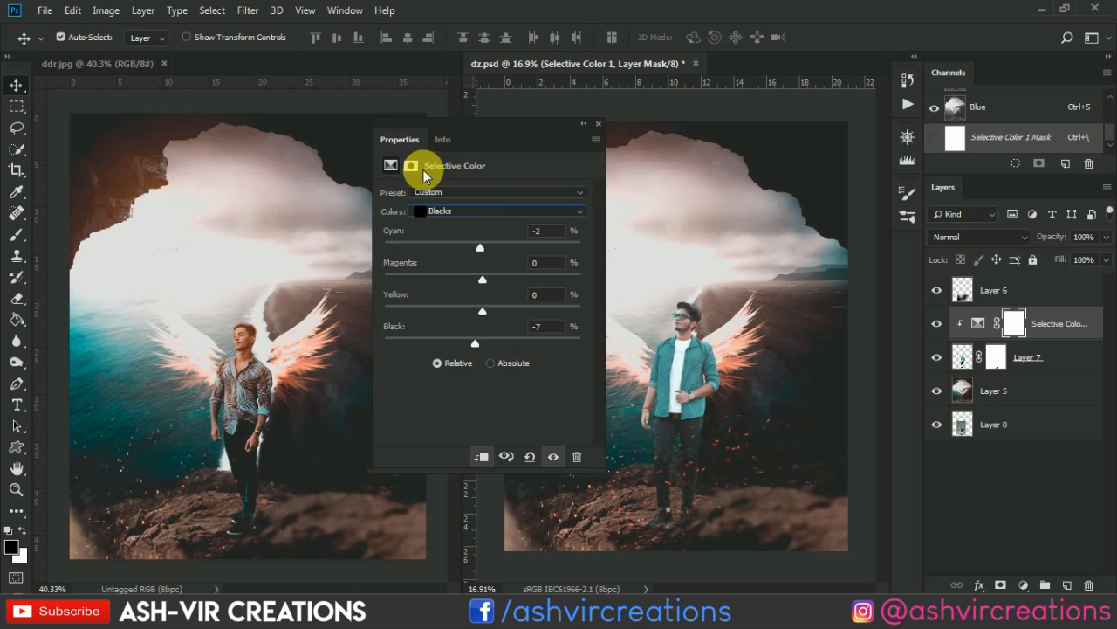
Set the Cyans of the Selective Color adjustment to Cyan -22%, Magenta +17%, Yellow +10% and Black +35%
left_click(429, 211)
left_click(447, 263)
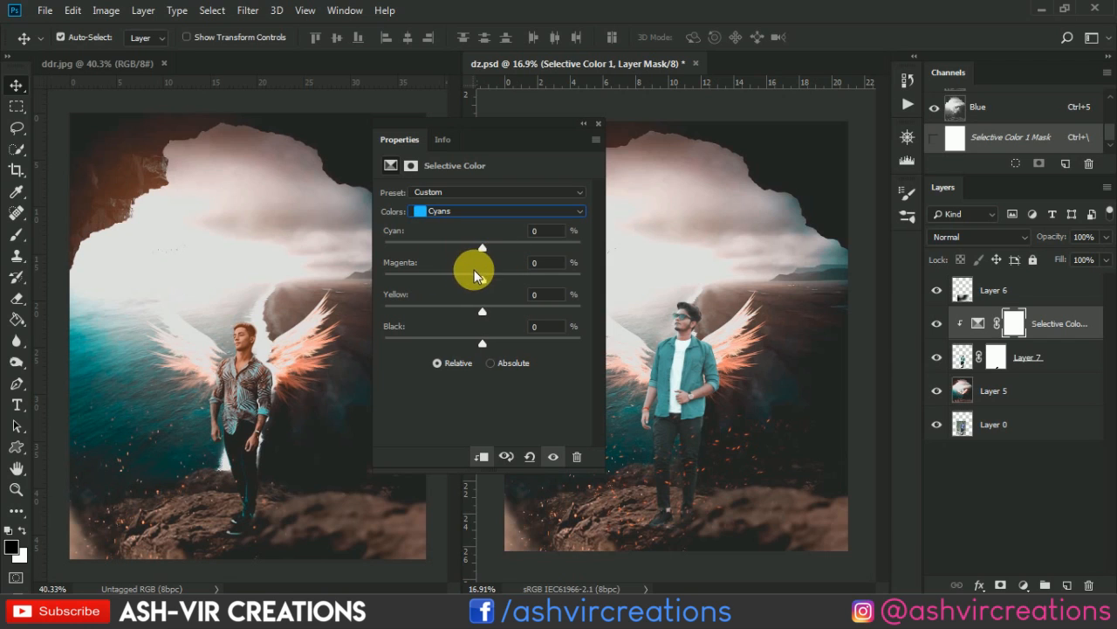
left_click_drag(480, 249, 502, 303)
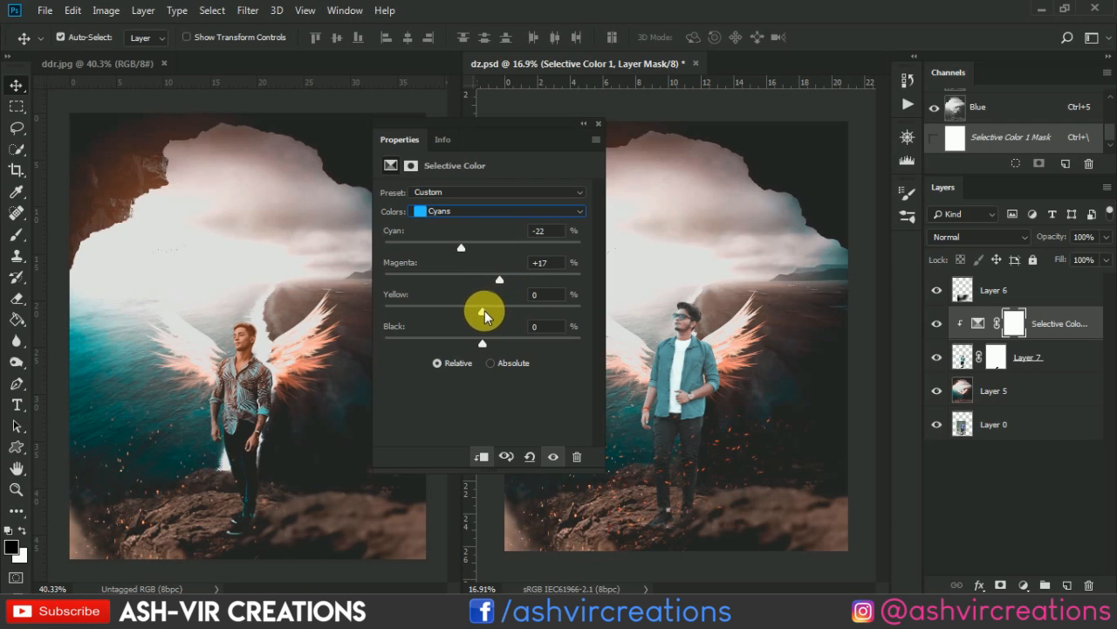
mouse_move(482, 309)
left_mouse_down()
mouse_move(507, 309)
mouse_move(429, 312)
mouse_move(496, 319)
left_mouse_up()
left_click_drag(480, 342, 518, 366)
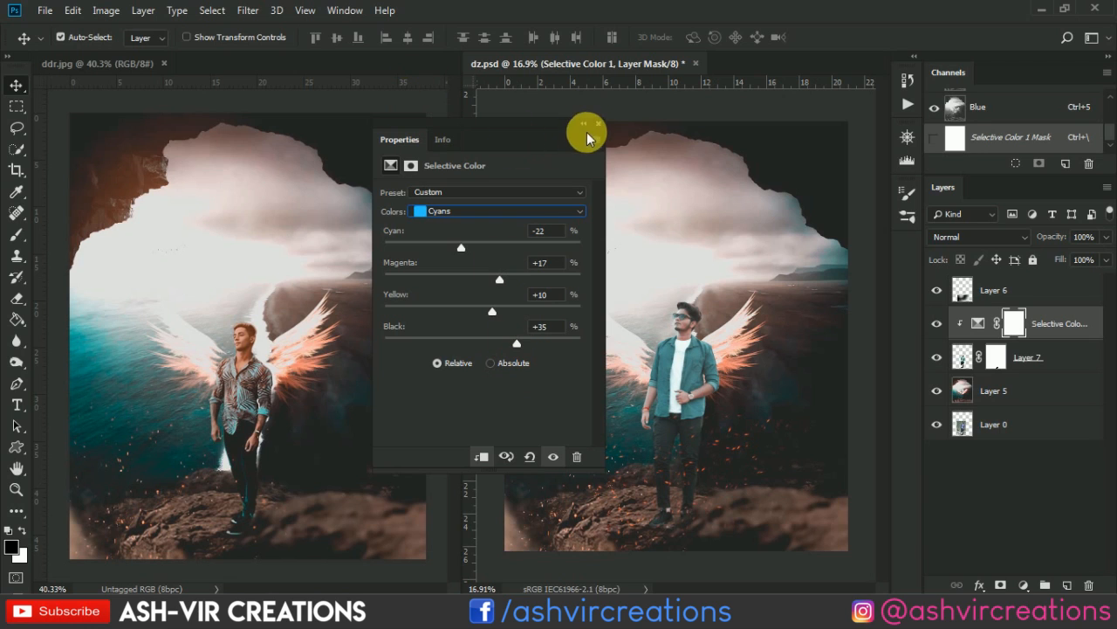
left_click(598, 124)
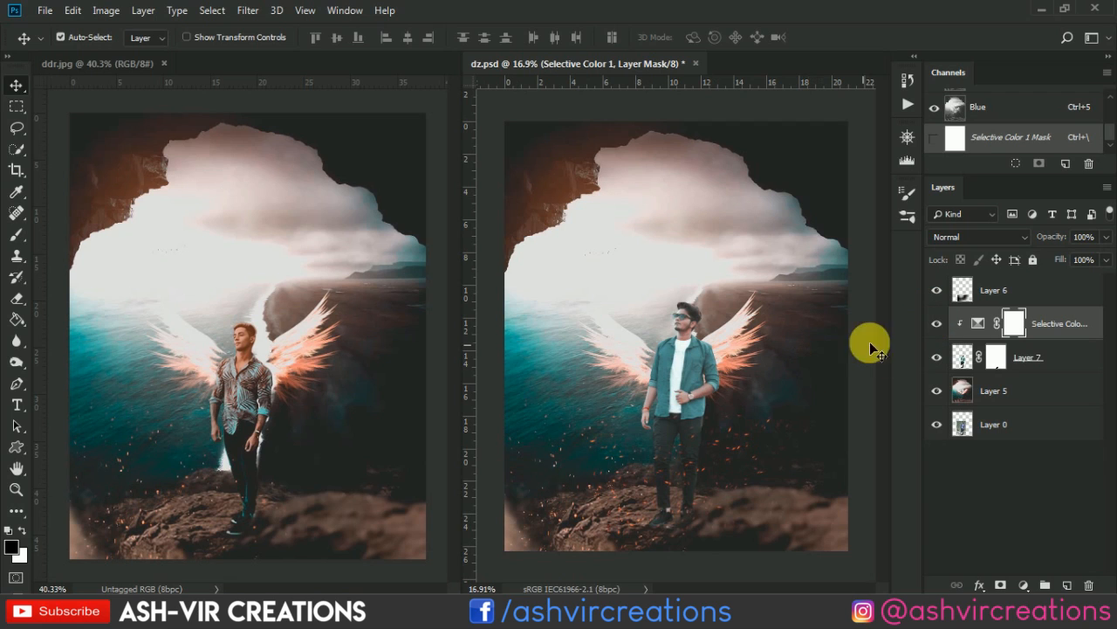
Compare the man's colours with and without the Selective Color adjustment
left_click(945, 324)
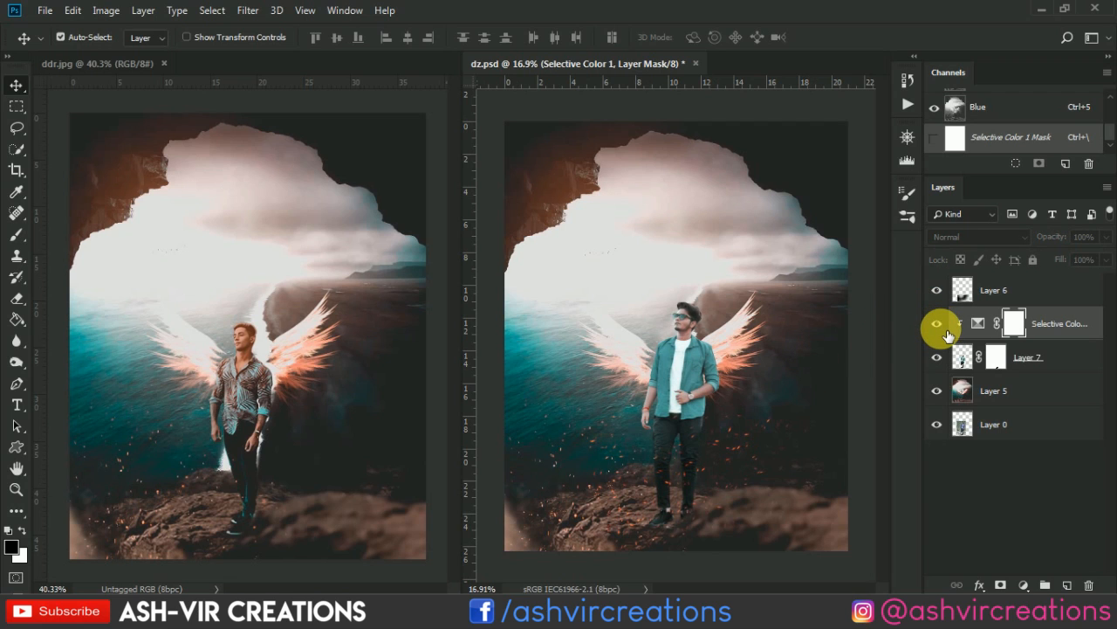
left_click(948, 333)
left_click(947, 333)
left_click(947, 332)
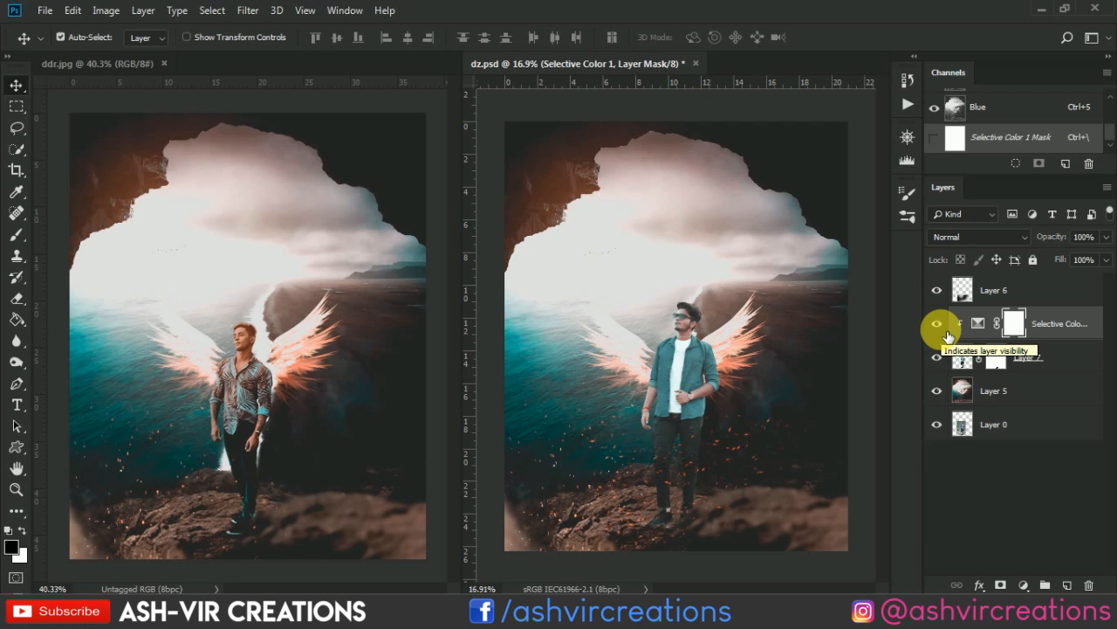
left_click(947, 333)
left_click(947, 334)
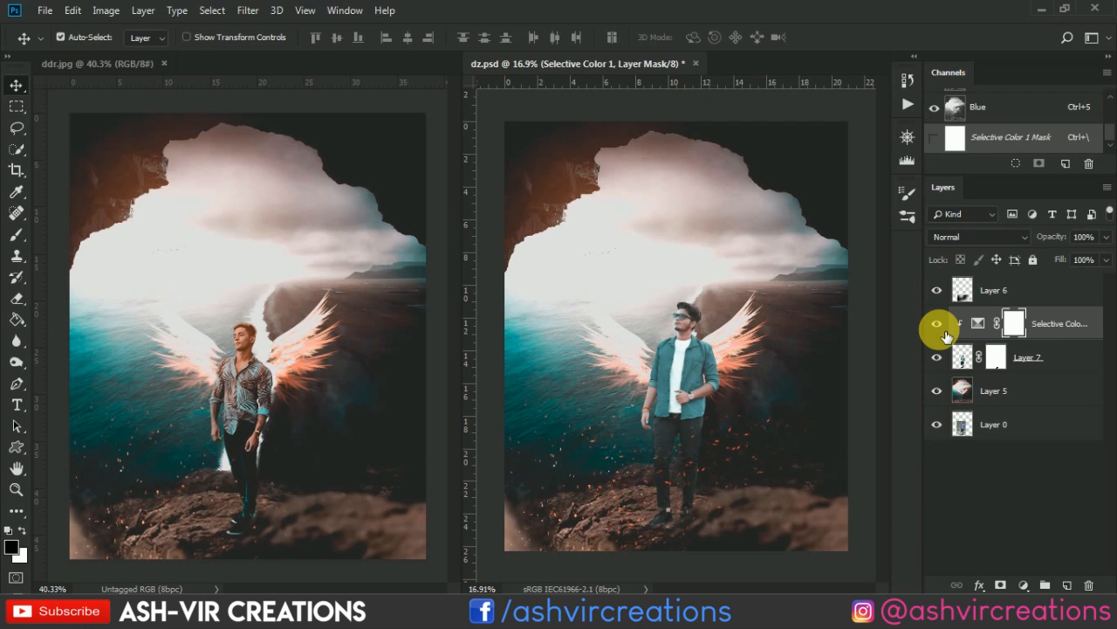
left_click(947, 333)
left_click(946, 332)
left_click(946, 332)
left_click(946, 333)
key("ctrl+z")
key("ctrl+z")
Identify the sparks on Layer 6 by toggling its visibility and move them down over the rock and the man's feet
scroll(762, 491, "up", 4)
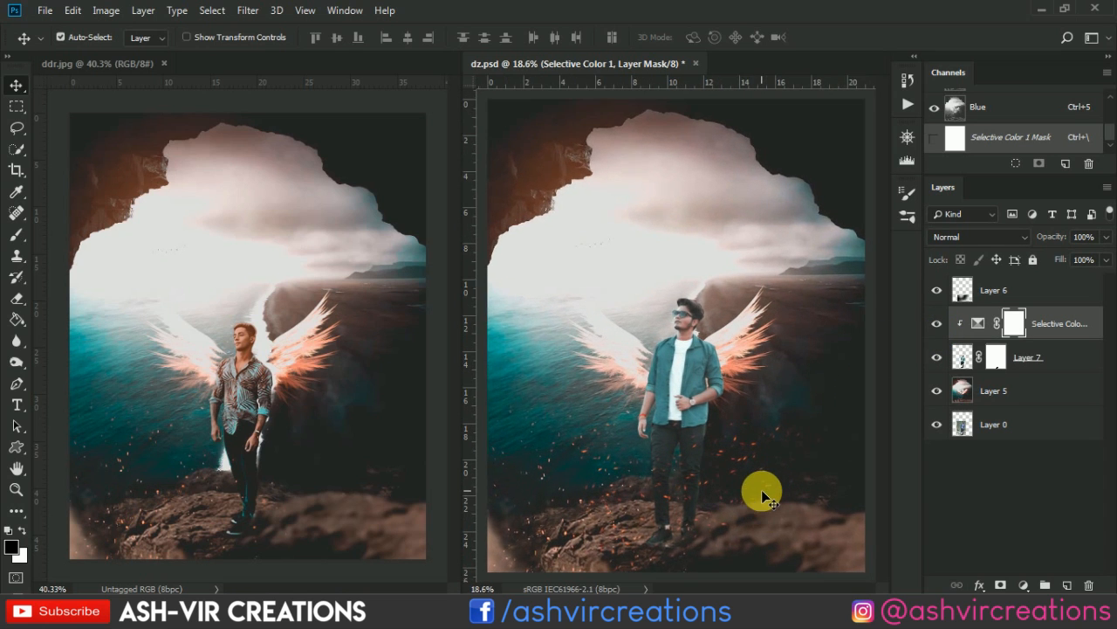
left_click_drag(743, 468, 794, 376)
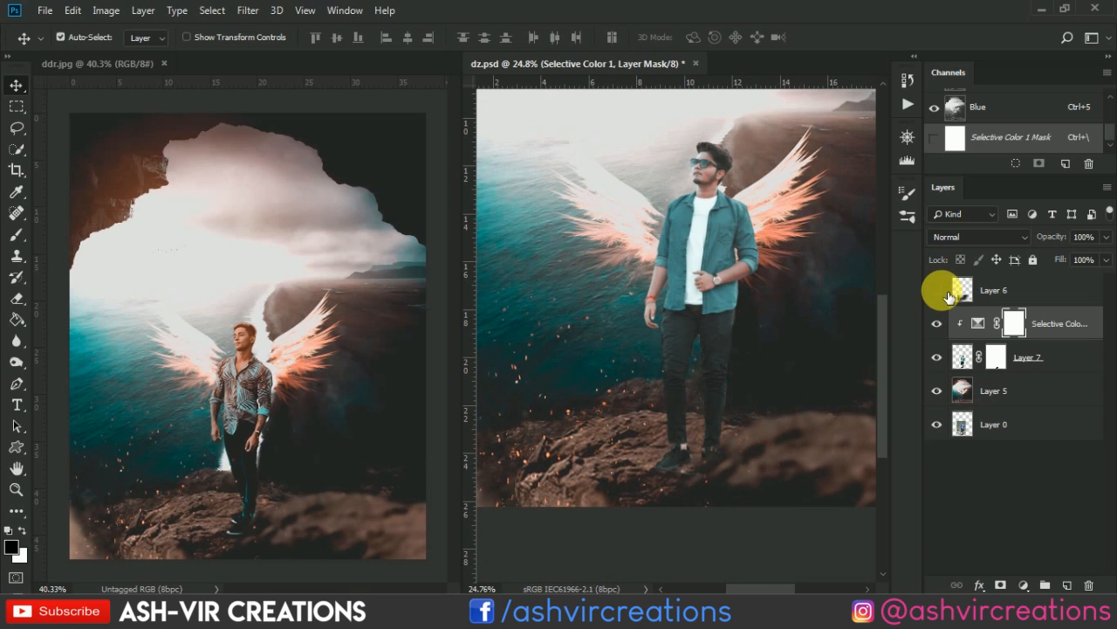
left_click(946, 293)
left_click(1025, 291)
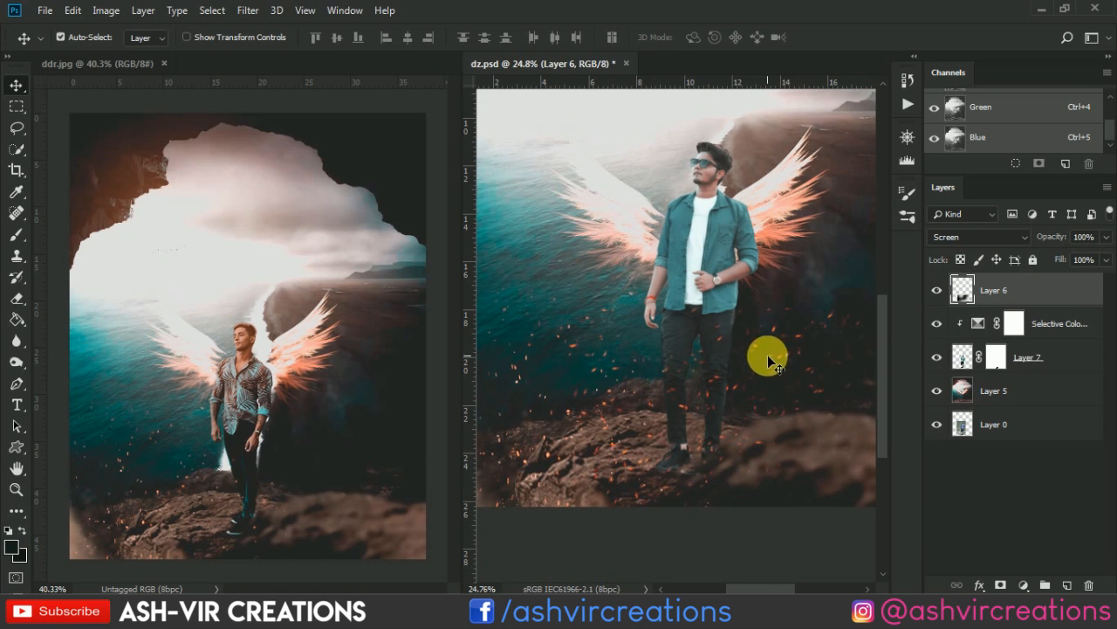
left_click_drag(767, 354, 726, 451)
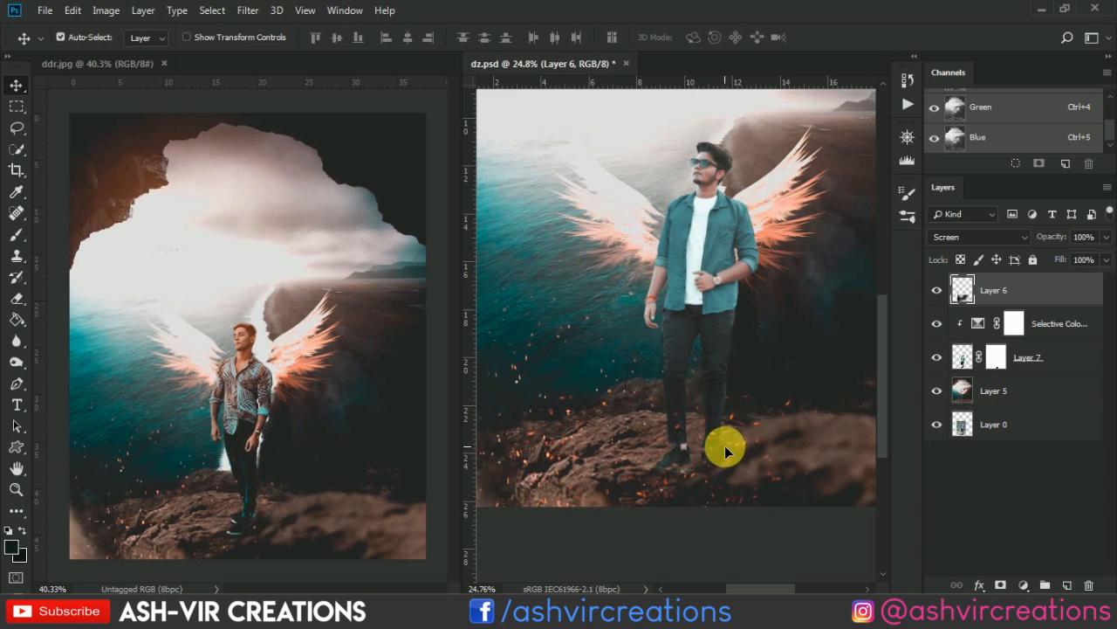
Rotate the sparks on Layer 6 by about -11° and reposition them slightly over the rock
key("ctrl+t")
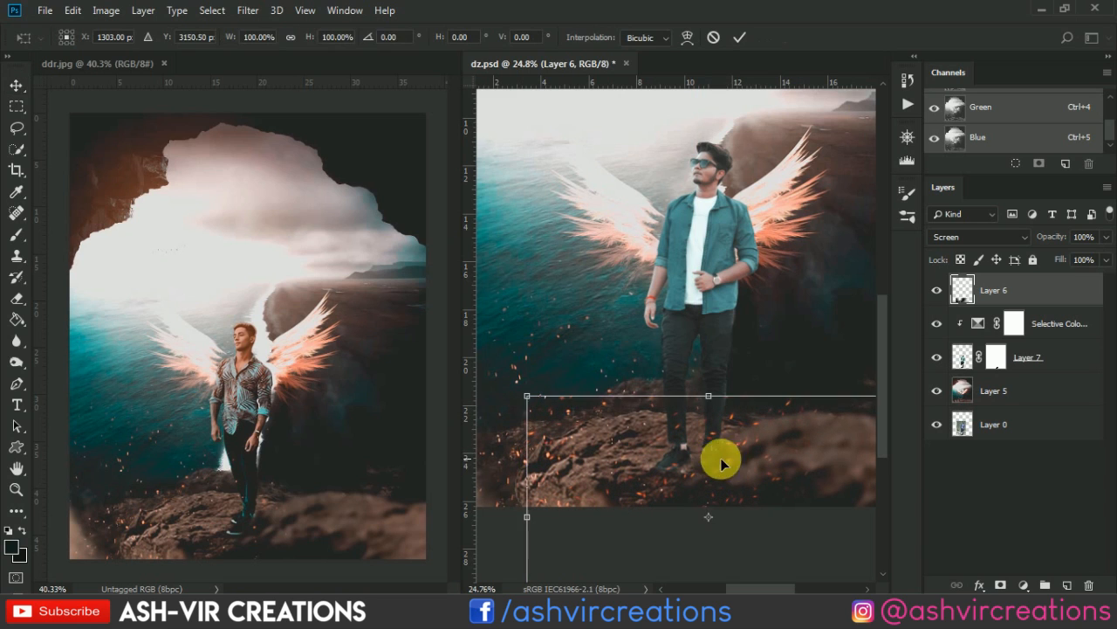
left_click_drag(768, 312, 727, 301)
left_click_drag(759, 497, 752, 487)
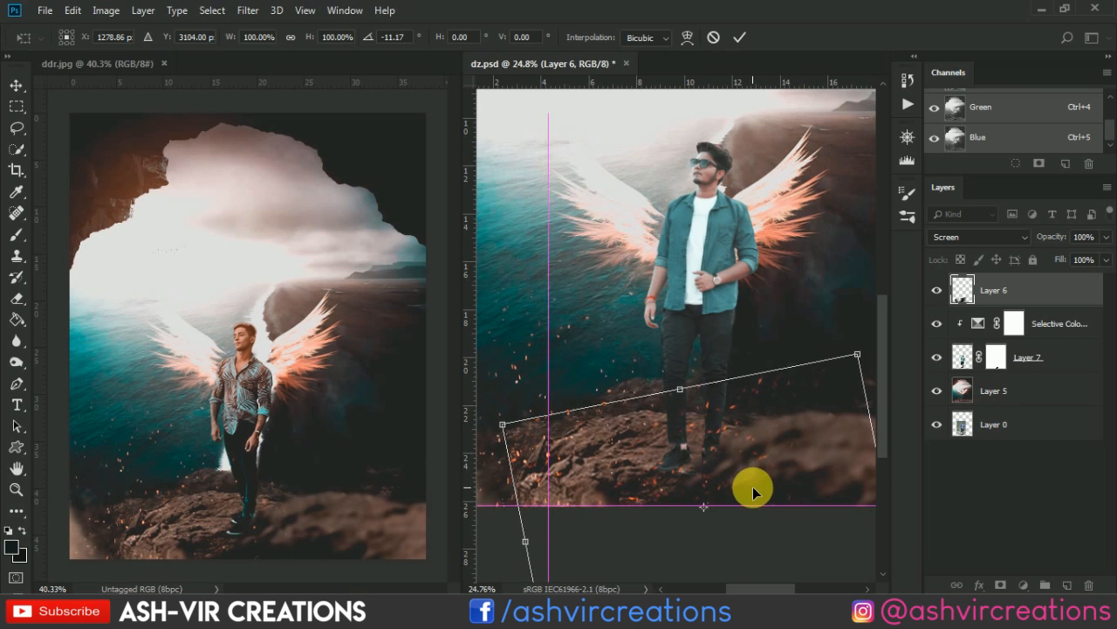
key("Return")
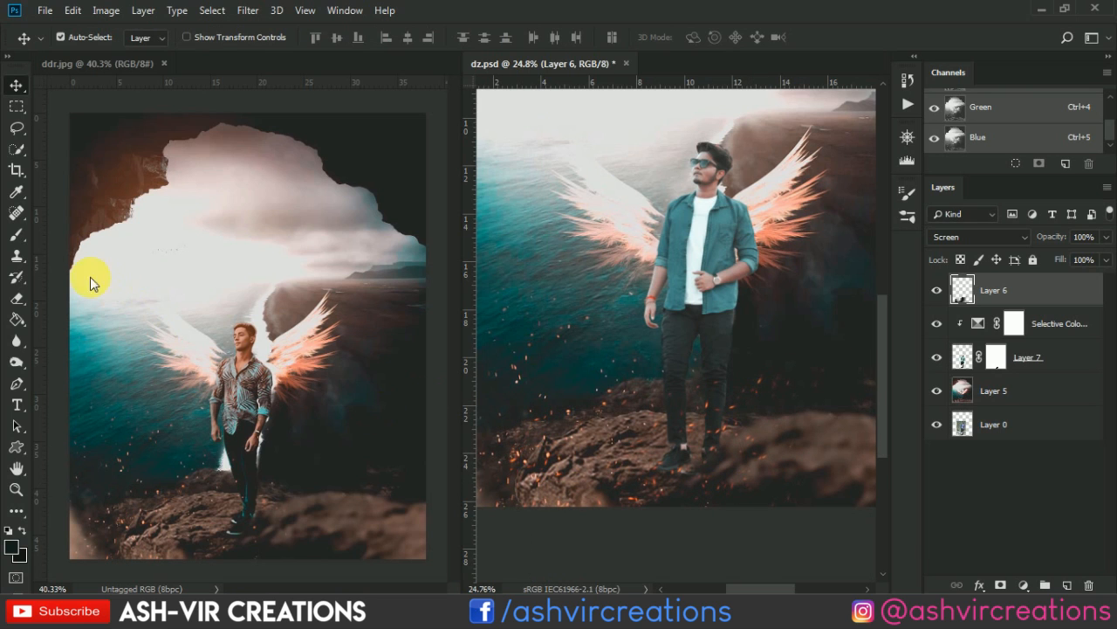
Touch up the sparks on Layer 6 with a soft 600 px Eraser
left_click(16, 299)
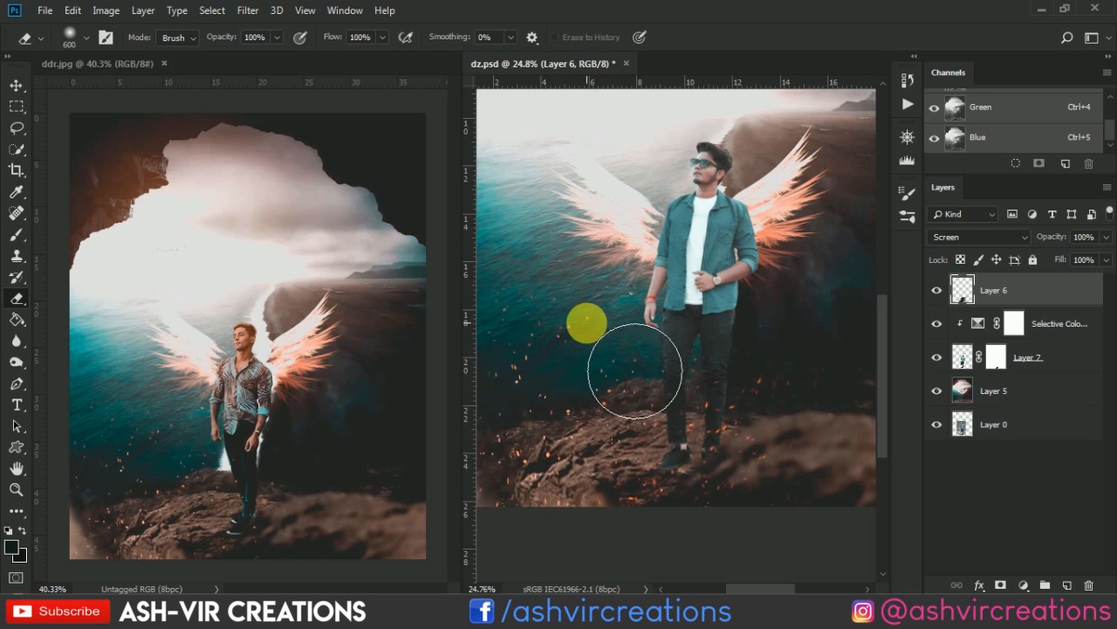
key("ctrl+0")
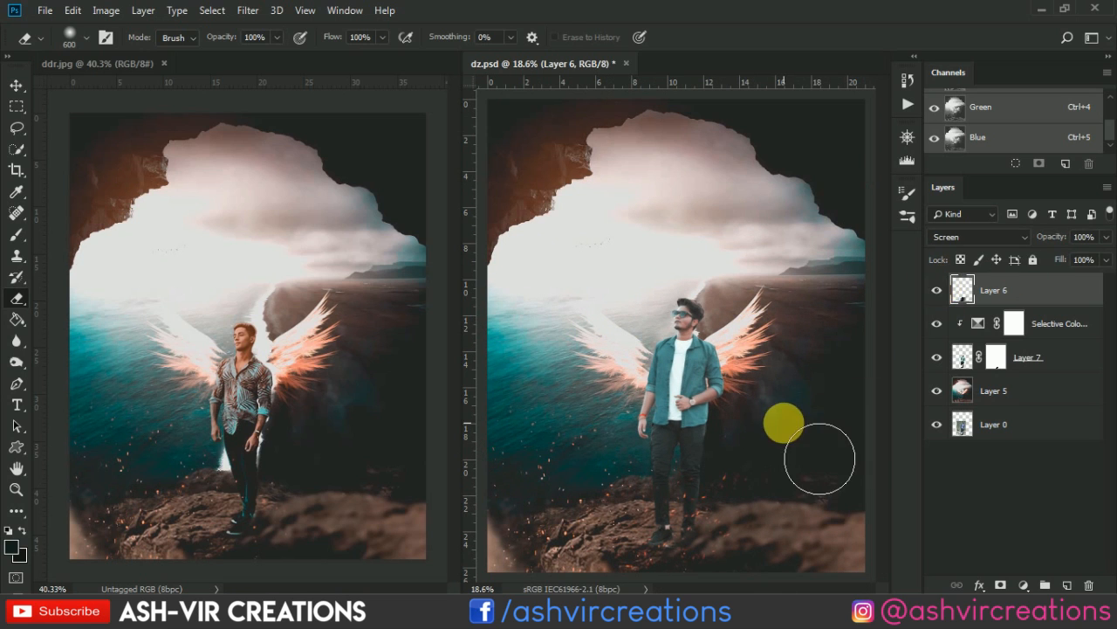
key("v")
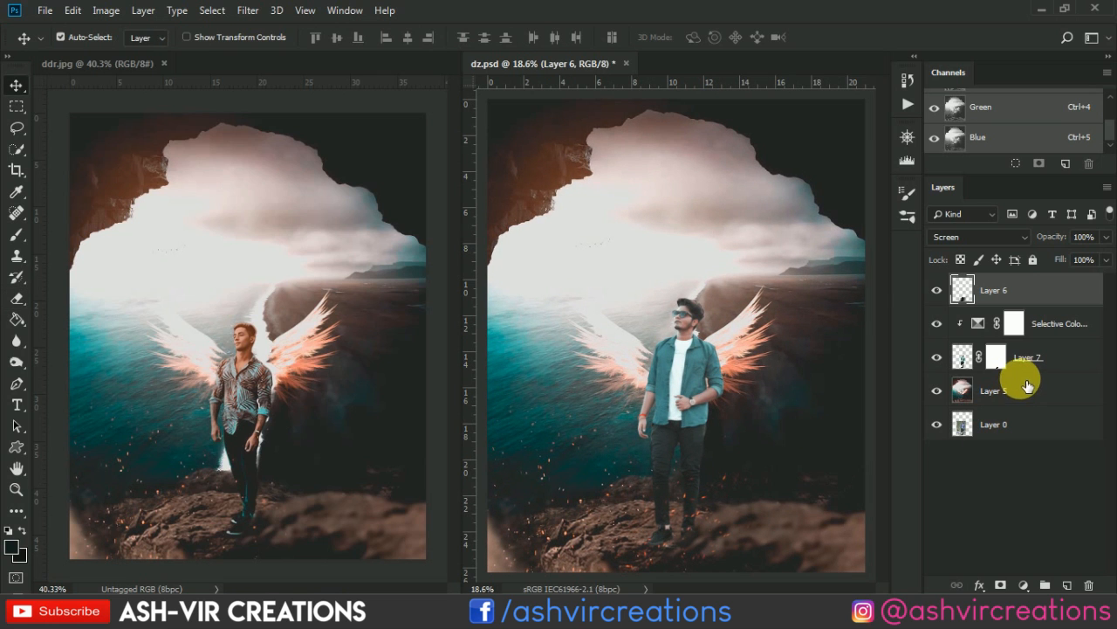
Apply Layer 7's layer mask and merge Layer 7 with its clipped Selective Color adjustment
scroll(689, 305, "up", 6)
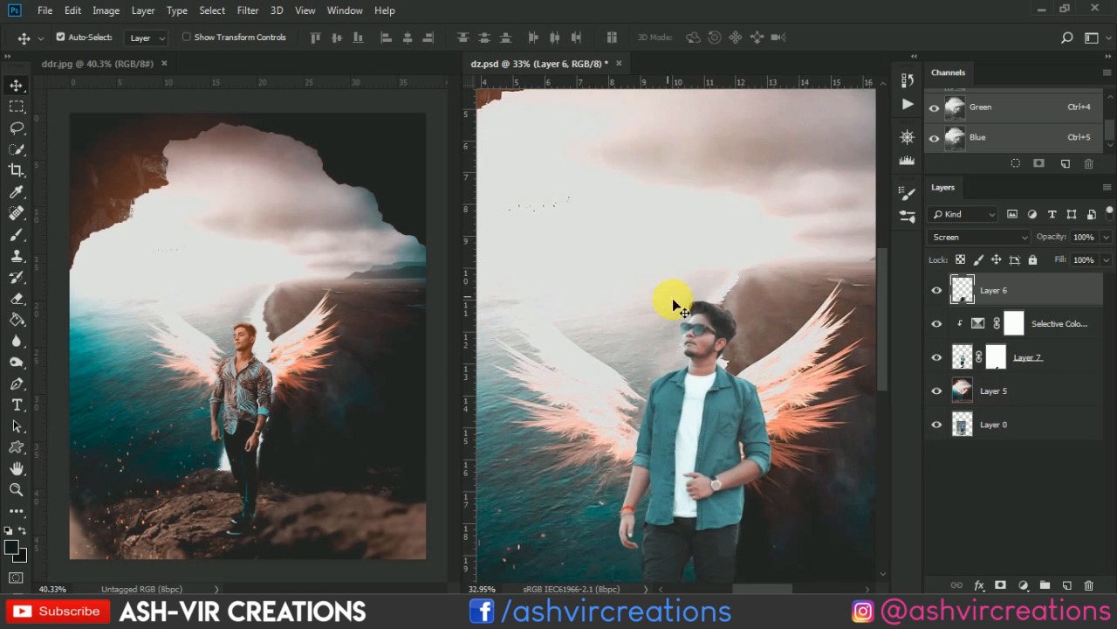
left_click(1026, 358)
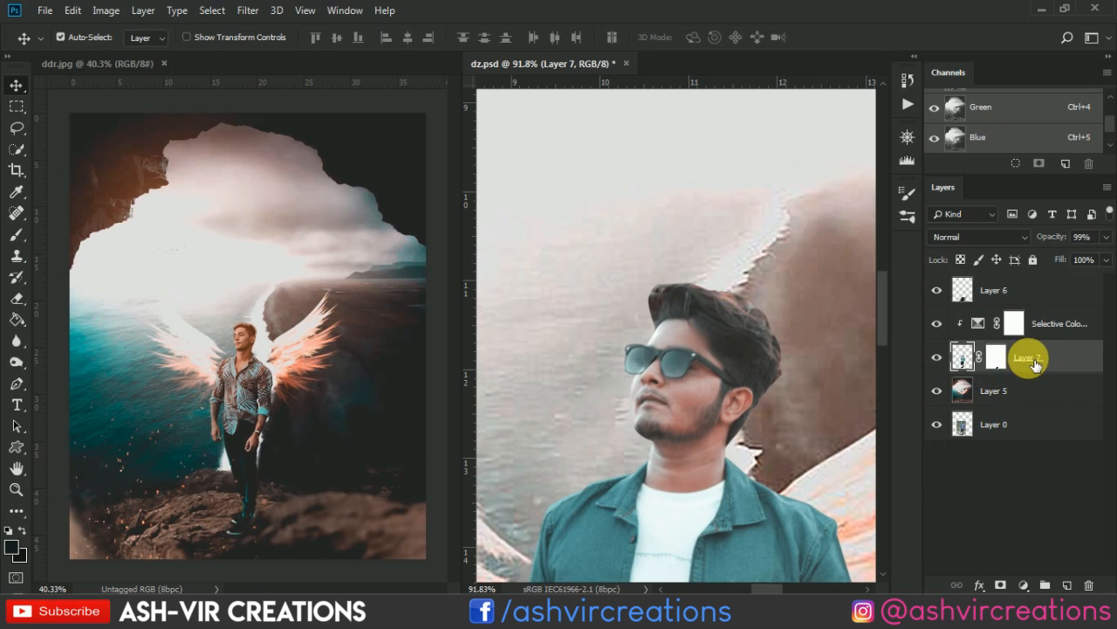
right_click(999, 360)
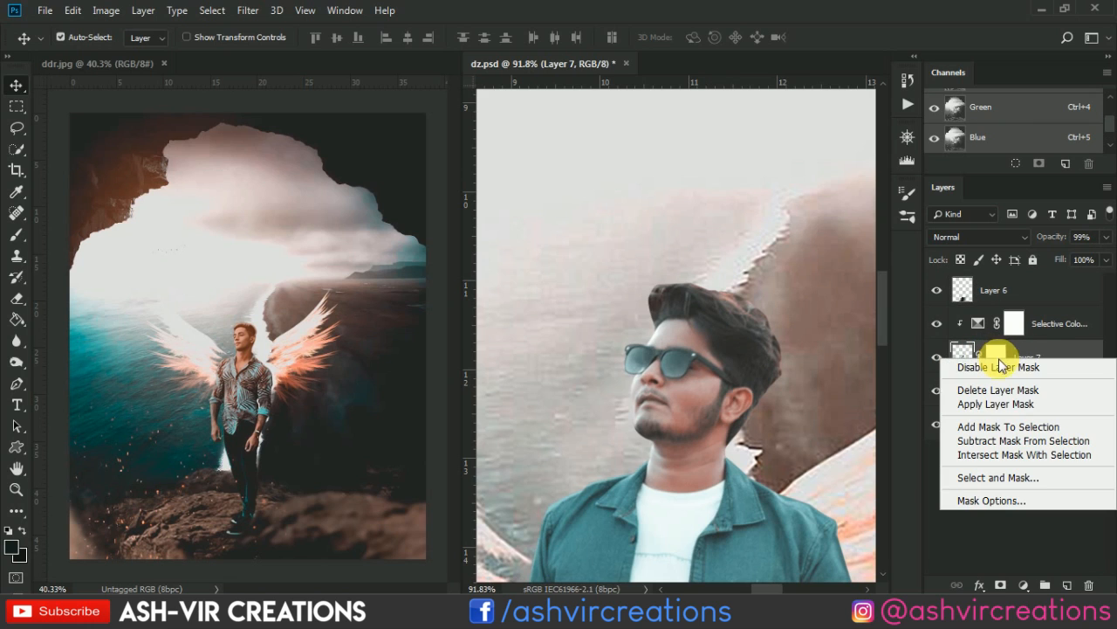
left_click(981, 410)
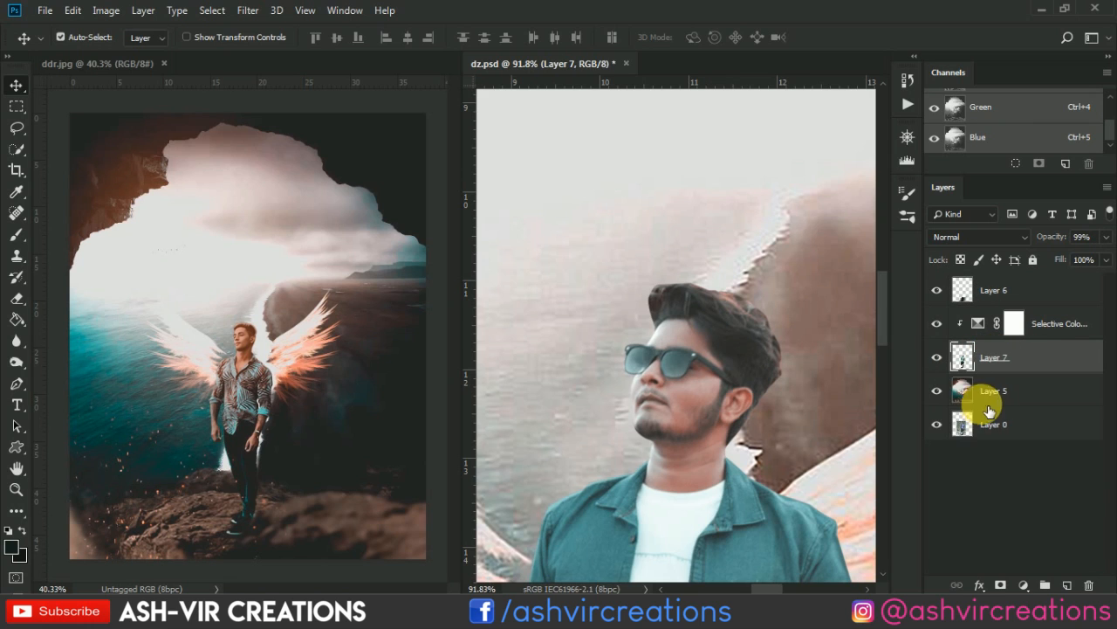
left_click(1059, 331)
right_click(1057, 331)
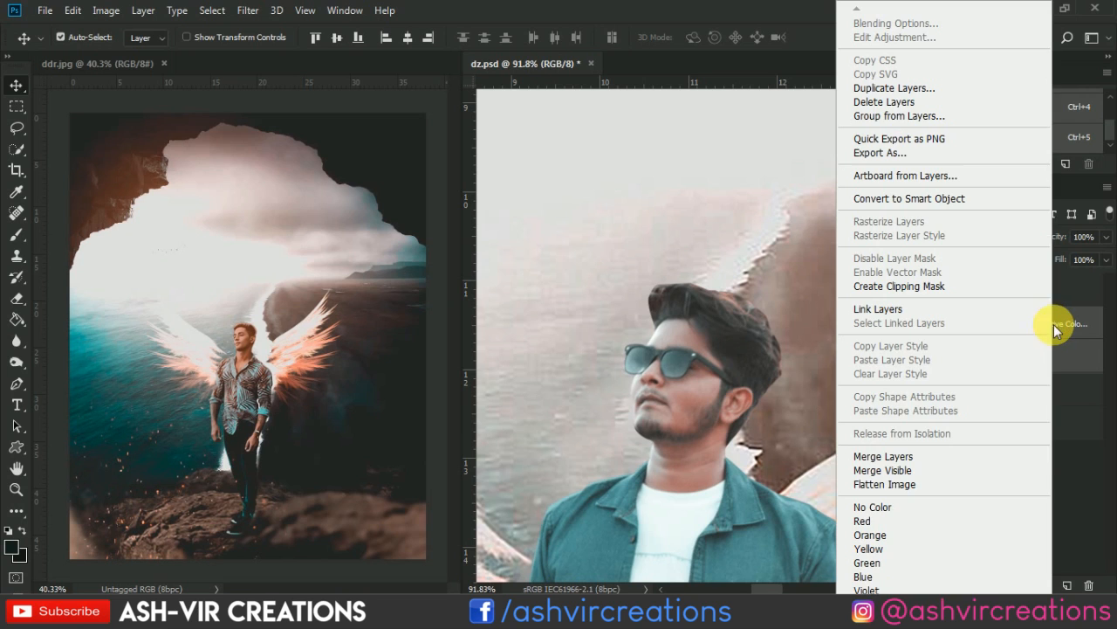
left_click(883, 456)
Smudge the edges of the man's hair into natural strands with the Smudge tool at 49% strength and about 8 px
scroll(635, 343, "up", 3)
scroll(636, 340, "up", 2)
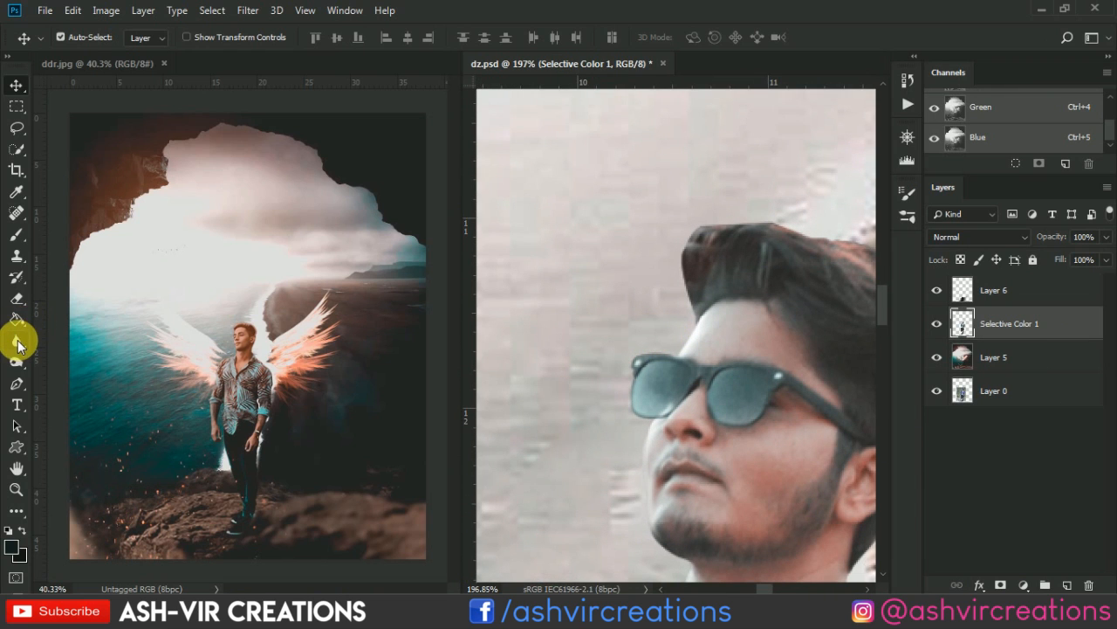
left_click(16, 342)
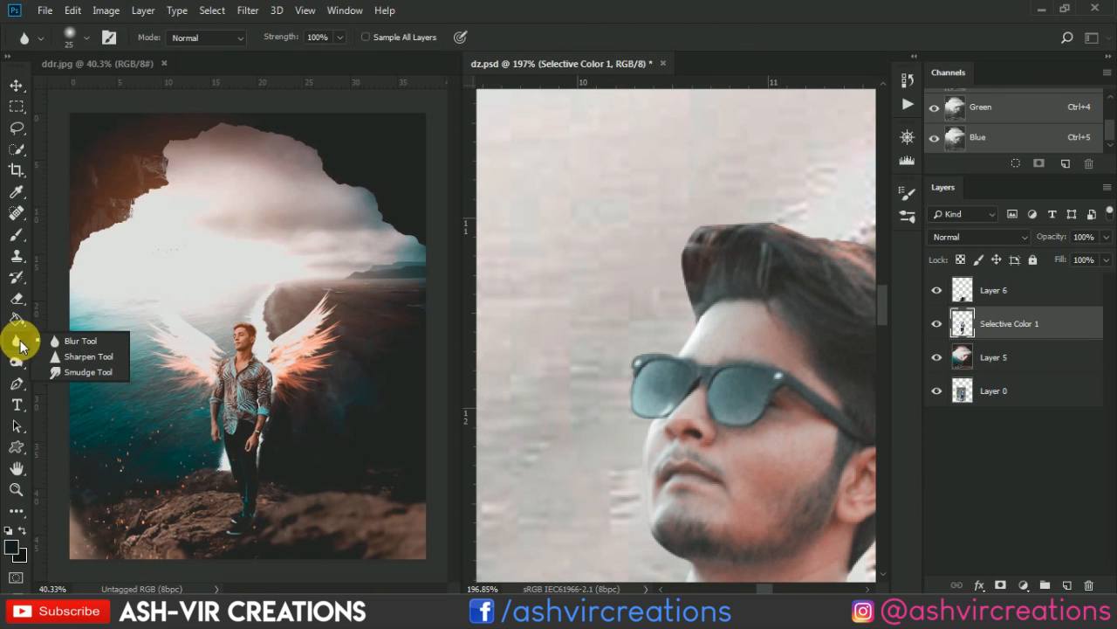
left_click(74, 372)
scroll(664, 332, "up", 3)
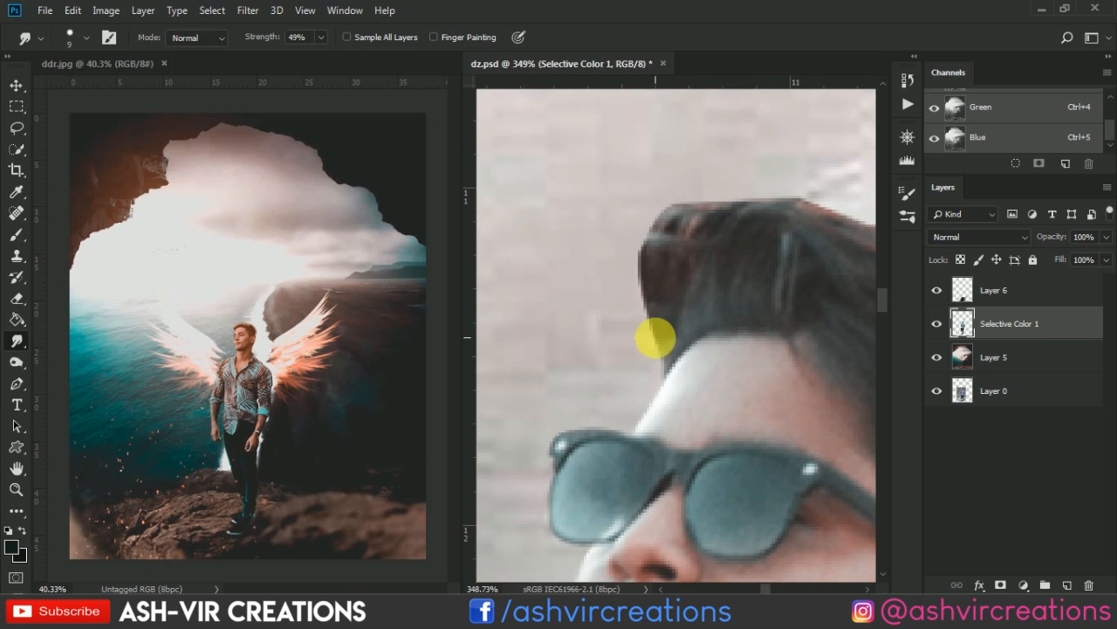
key("bracketleft")
mouse_move(669, 352)
left_mouse_down()
mouse_move(638, 312)
mouse_move(673, 347)
mouse_move(627, 279)
mouse_move(658, 303)
mouse_move(643, 238)
mouse_move(654, 262)
mouse_move(676, 198)
mouse_move(675, 252)
mouse_move(719, 180)
mouse_move(680, 214)
mouse_move(758, 190)
mouse_move(721, 227)
mouse_move(779, 260)
left_mouse_up()
key("bracketright")
key("bracketright")
mouse_move(758, 302)
left_mouse_down()
mouse_move(638, 276)
mouse_move(654, 309)
mouse_move(665, 230)
mouse_move(654, 265)
mouse_move(599, 254)
mouse_move(709, 242)
mouse_move(648, 247)
mouse_move(730, 248)
mouse_move(693, 258)
mouse_move(798, 270)
mouse_move(664, 249)
mouse_move(806, 302)
mouse_move(710, 263)
mouse_move(794, 342)
mouse_move(754, 301)
mouse_move(802, 377)
mouse_move(812, 420)
mouse_move(788, 383)
mouse_move(803, 461)
mouse_move(777, 331)
mouse_move(732, 409)
mouse_move(757, 285)
mouse_move(652, 420)
mouse_move(633, 424)
mouse_move(603, 491)
mouse_move(655, 426)
left_mouse_up()
scroll(659, 410, "down", 6)
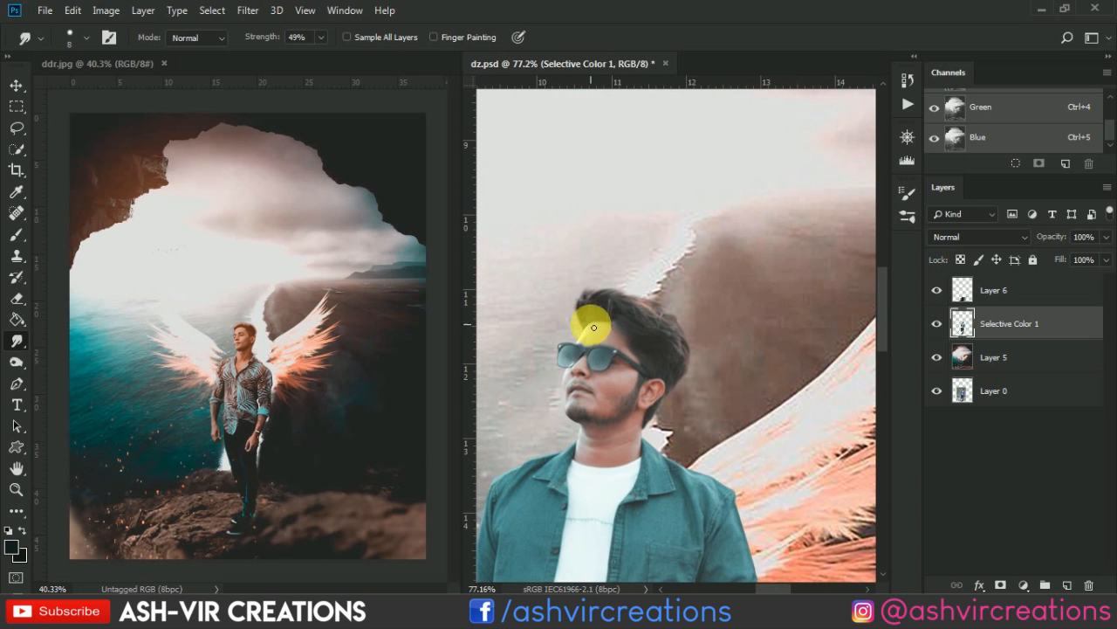
scroll(592, 297, "up", 5)
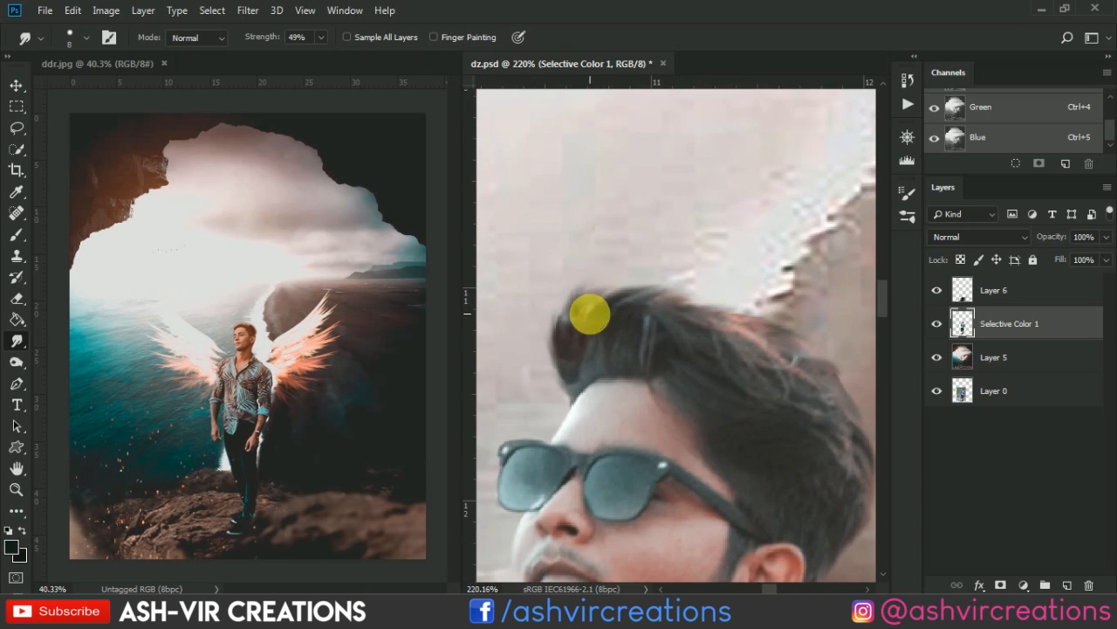
scroll(681, 310, "down", 4)
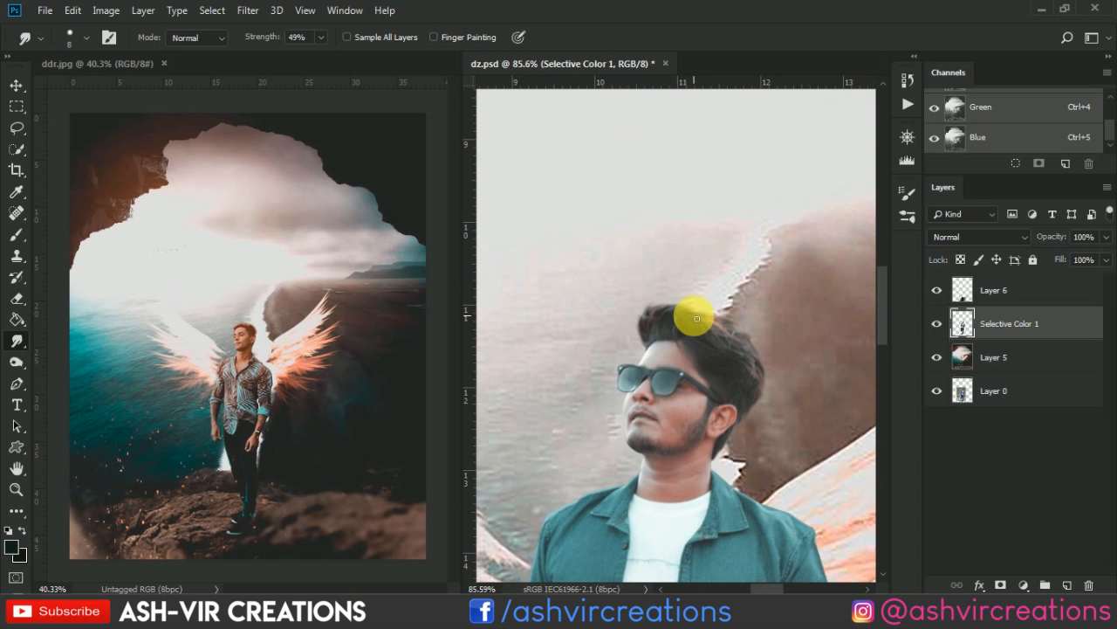
key("v")
scroll(696, 318, "down", 5)
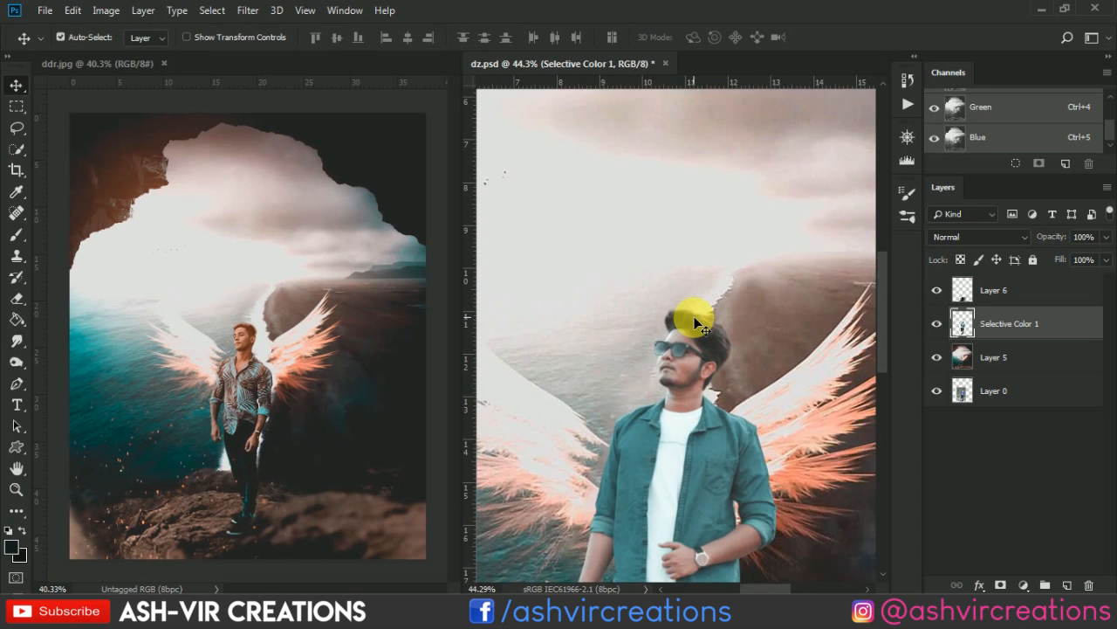
scroll(695, 320, "down", 1)
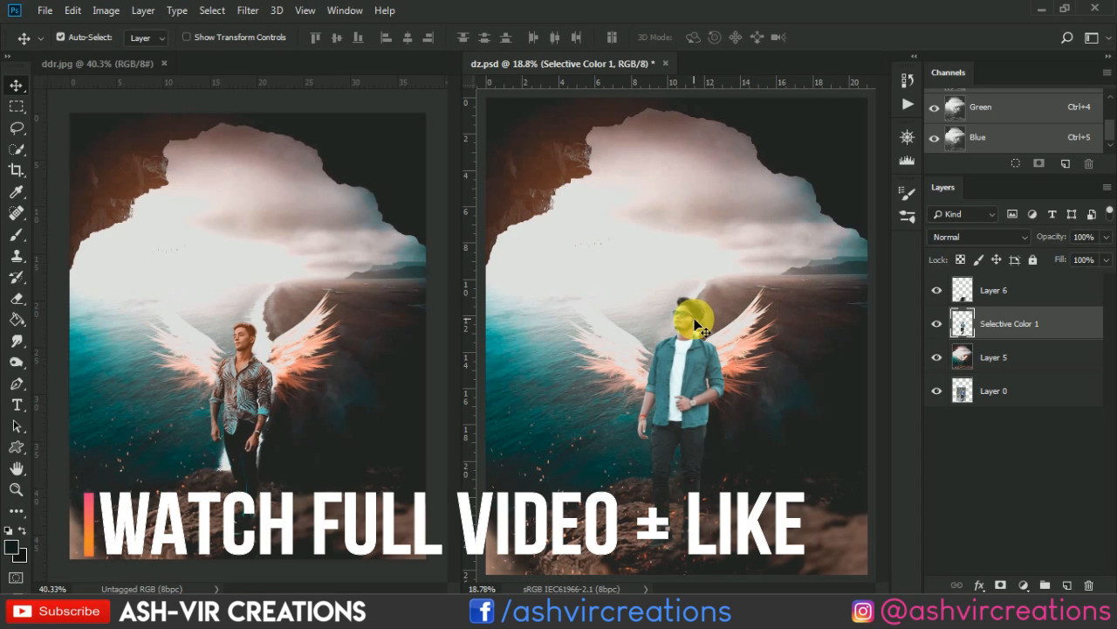
scroll(695, 320, "down", 1)
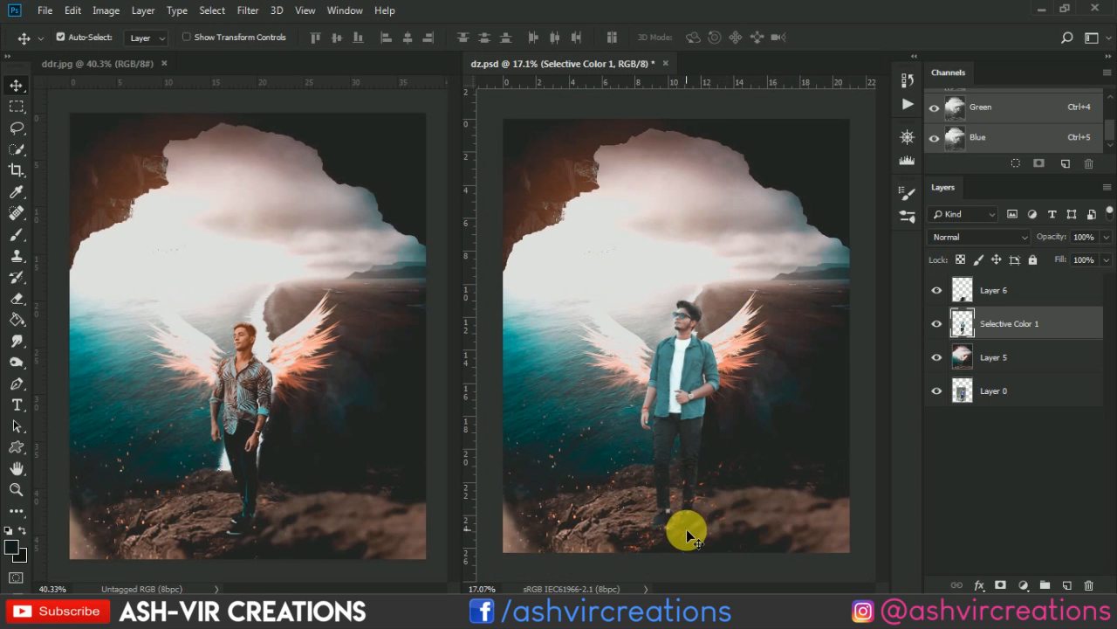
Create a new layer directly above Selective Color 1 for the shadows at the man's feet
scroll(686, 529, "up", 7)
scroll(683, 513, "up", 3)
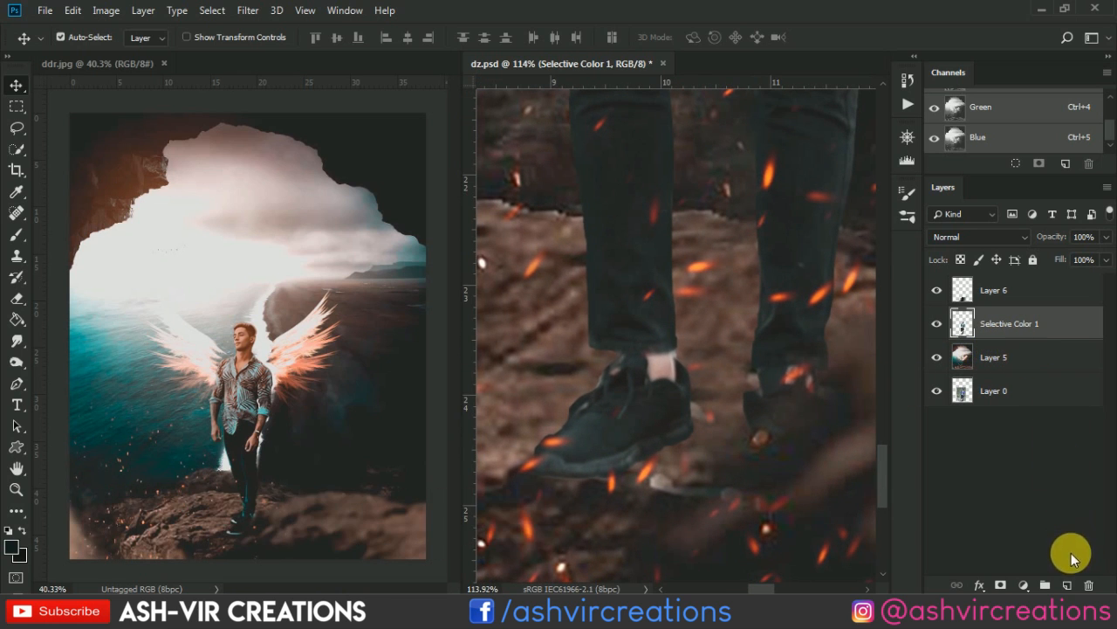
left_click(1066, 584)
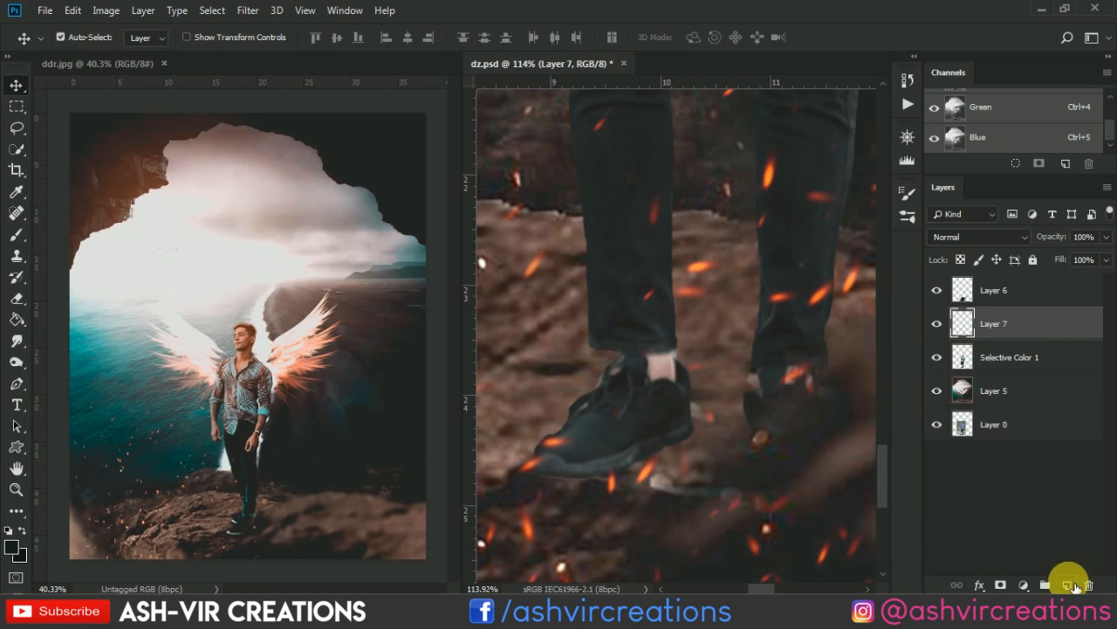
Paint a dark shadow under the man's front shoe on Layer 7 with a soft Brush of about 70 px
left_click(17, 238)
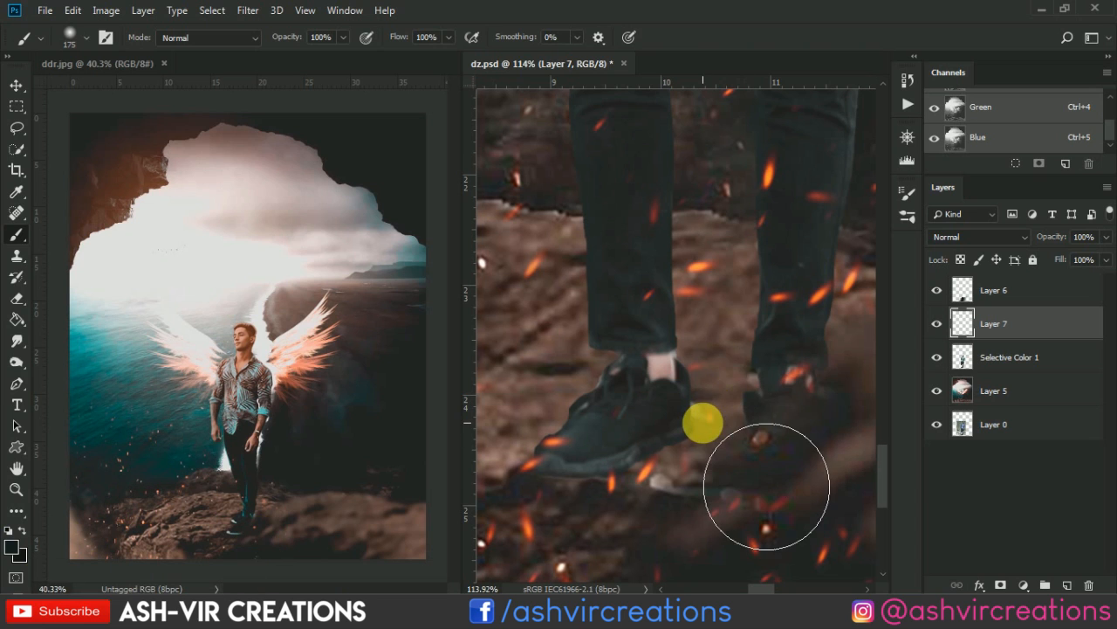
key("[")
key("[")
key("[")
scroll(690, 434, "up", 3)
key("[")
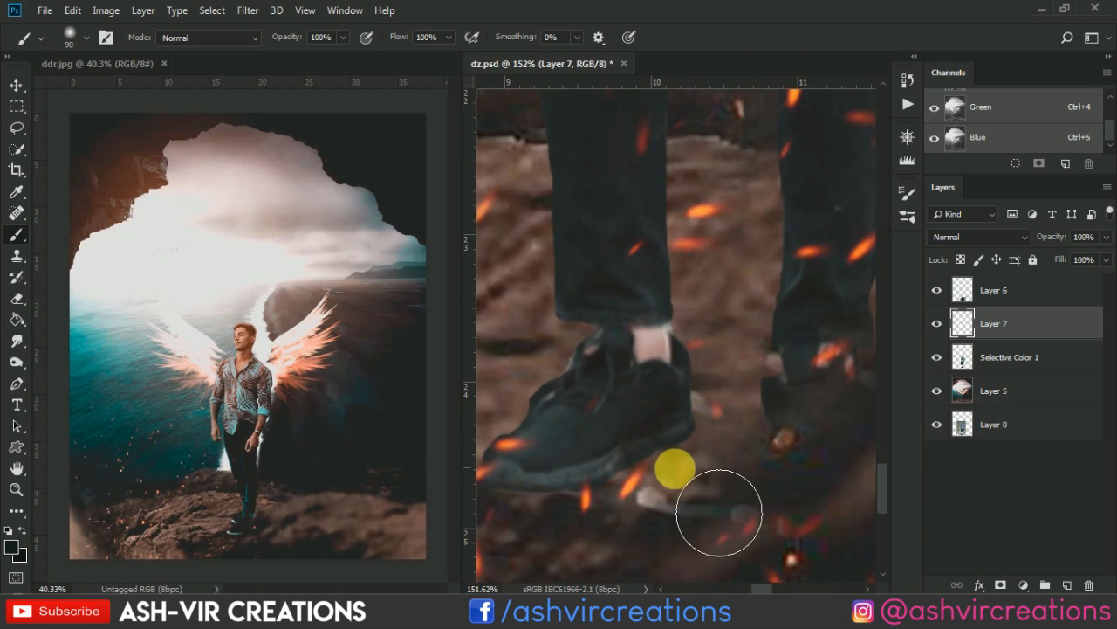
scroll(681, 466, "up", 3)
scroll(681, 466, "down", 5)
key("[")
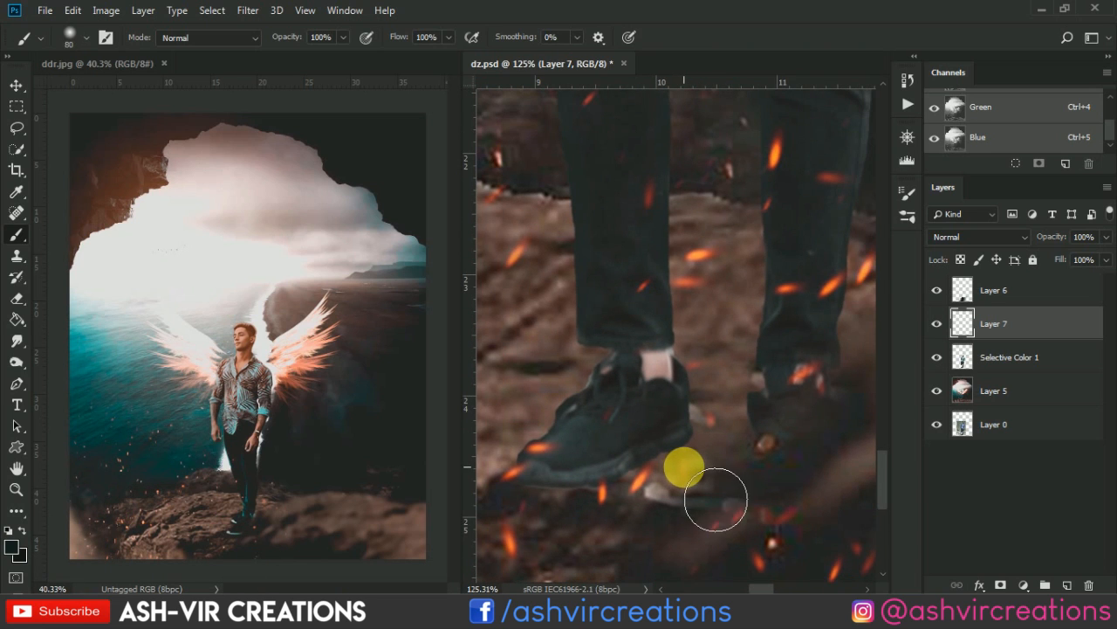
key("[")
key("[")
mouse_move(705, 472)
left_mouse_down()
mouse_move(656, 515)
mouse_move(601, 501)
mouse_move(566, 515)
mouse_move(606, 491)
mouse_move(595, 510)
left_mouse_up()
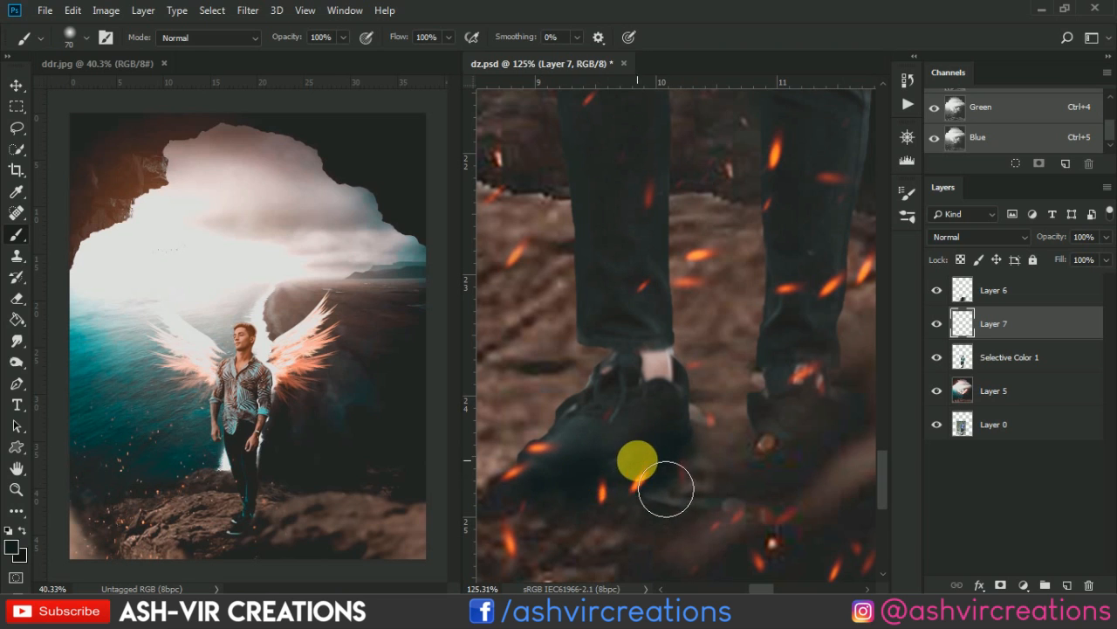
key("[")
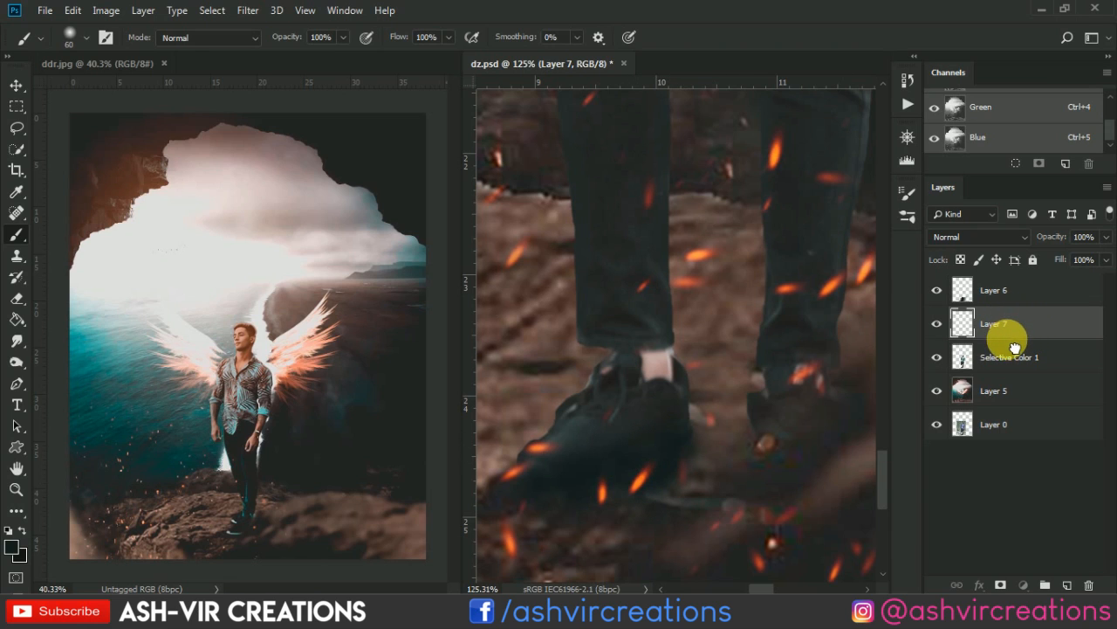
Move Layer 7 beneath Selective Color 1, compare it hidden and shown, and set its opacity to 97%
left_click_drag(1015, 349, 1013, 365)
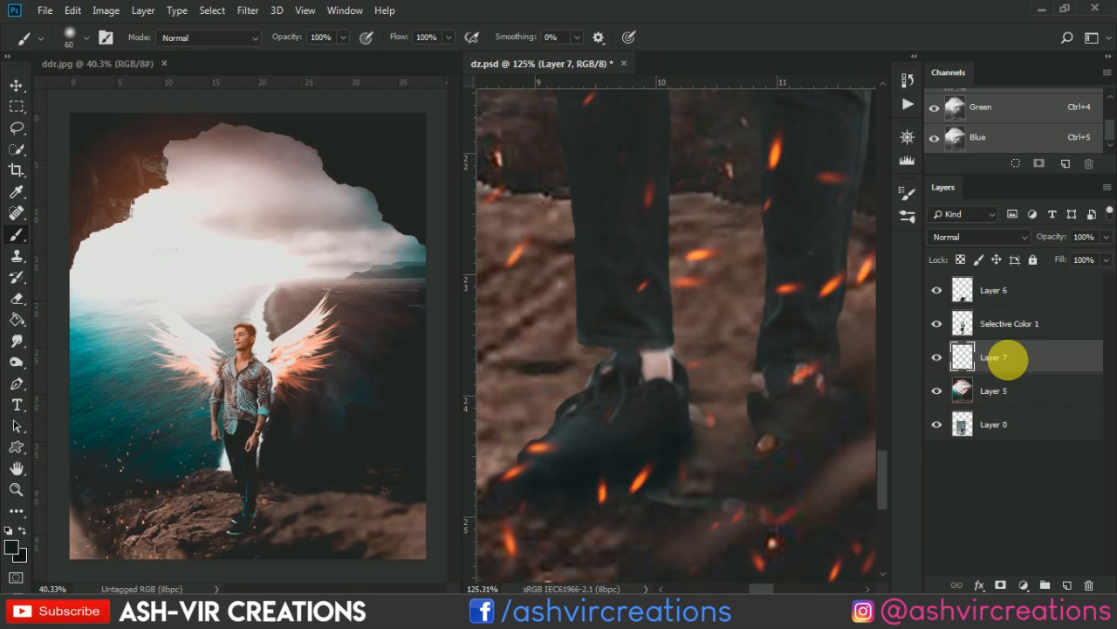
left_click(936, 357)
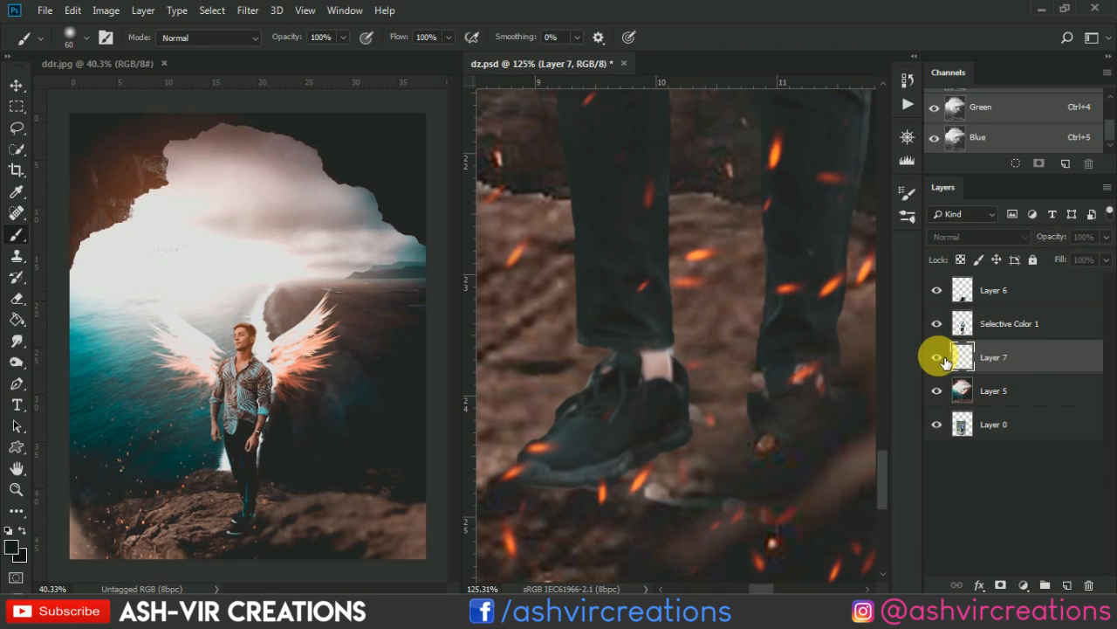
left_click(936, 357)
mouse_move(1057, 247)
left_mouse_down()
mouse_move(1047, 247)
mouse_move(1056, 252)
left_mouse_up()
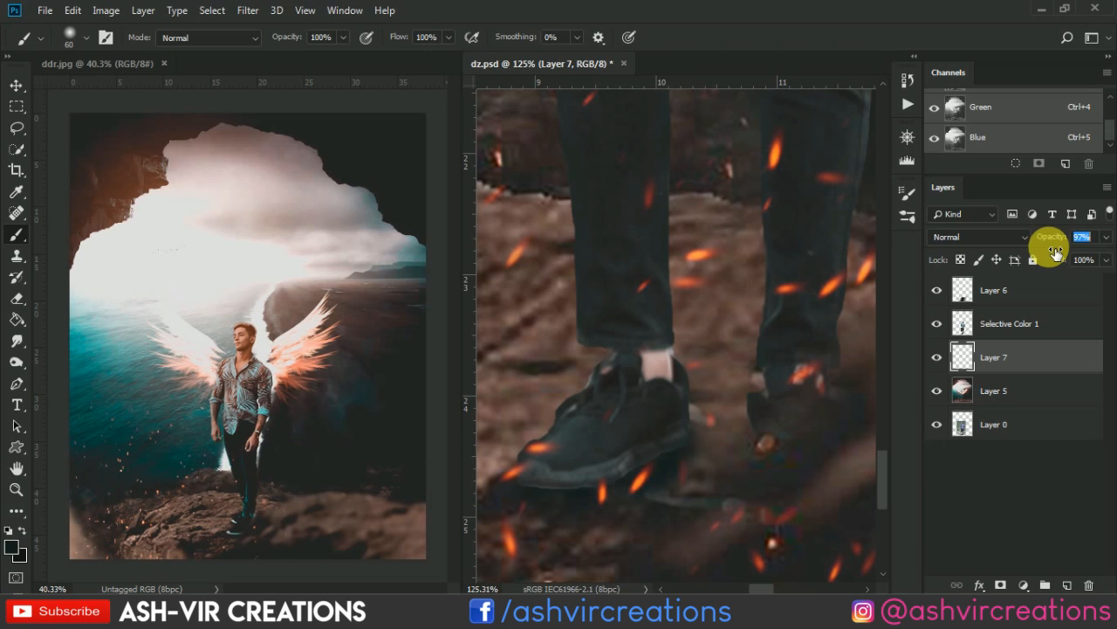
Add a new layer above Selective Color 1 and clip it to that layer
left_click(1045, 324)
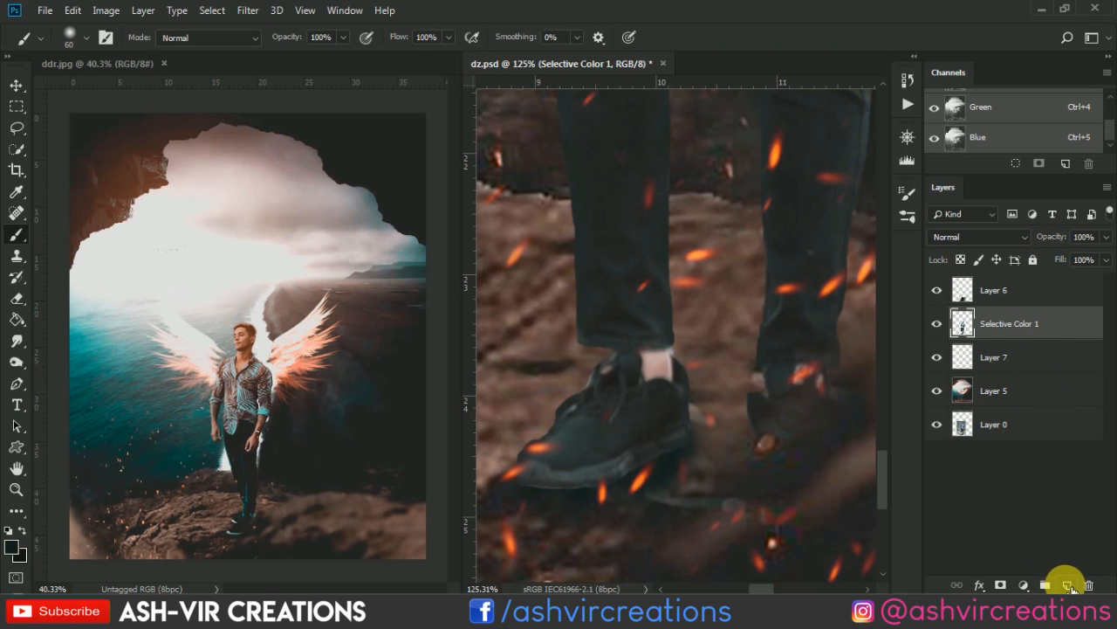
left_click(1068, 585)
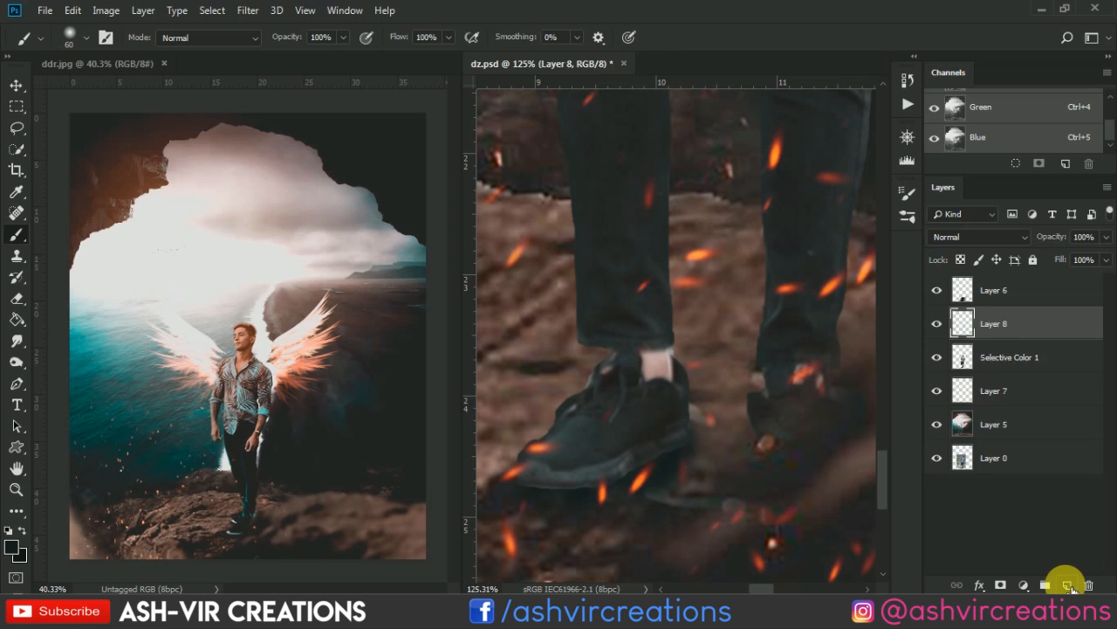
right_click(1009, 328)
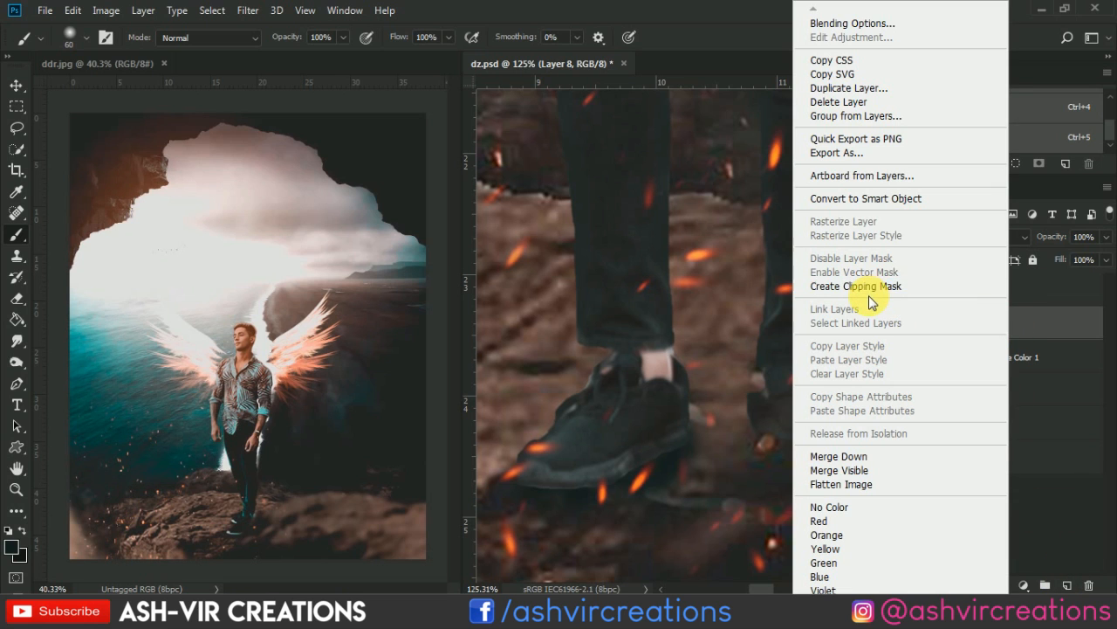
left_click(876, 289)
Paint dark shading along the front shoe on clipped Layer 8 with a soft 50 to 70 px Brush
scroll(733, 435, "up", 3)
key("bracketleft")
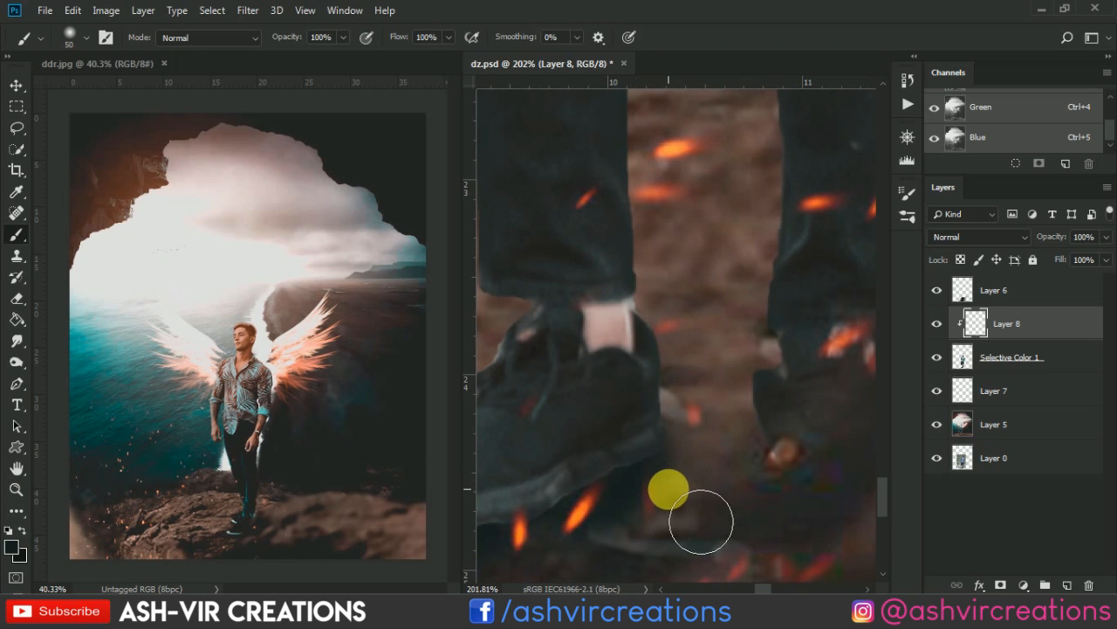
left_click_drag(669, 425, 751, 352)
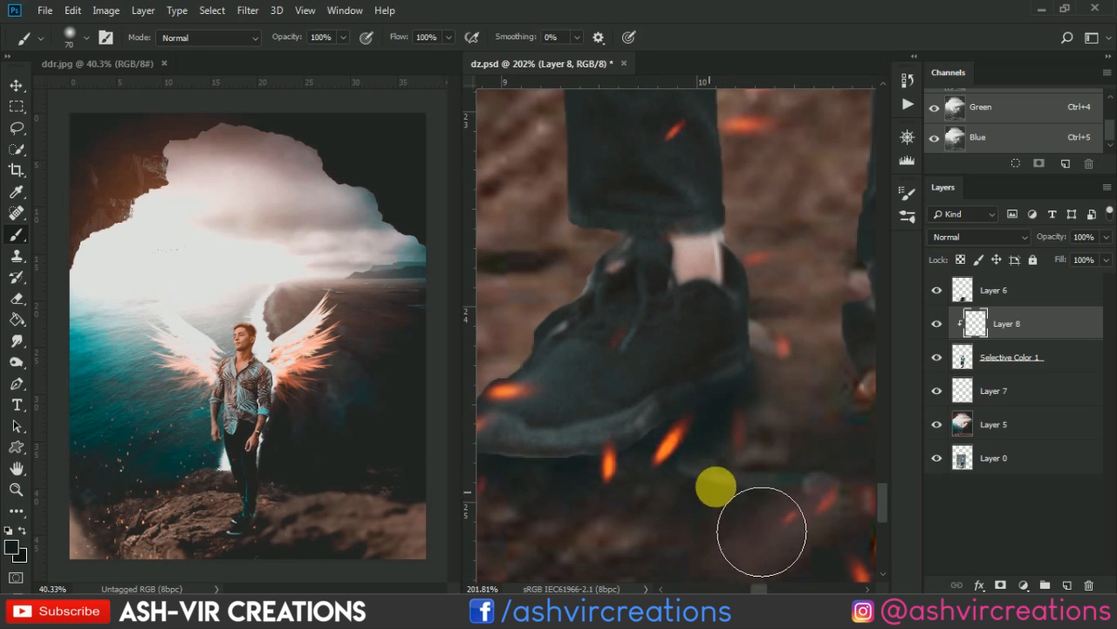
left_click_drag(705, 455, 794, 428)
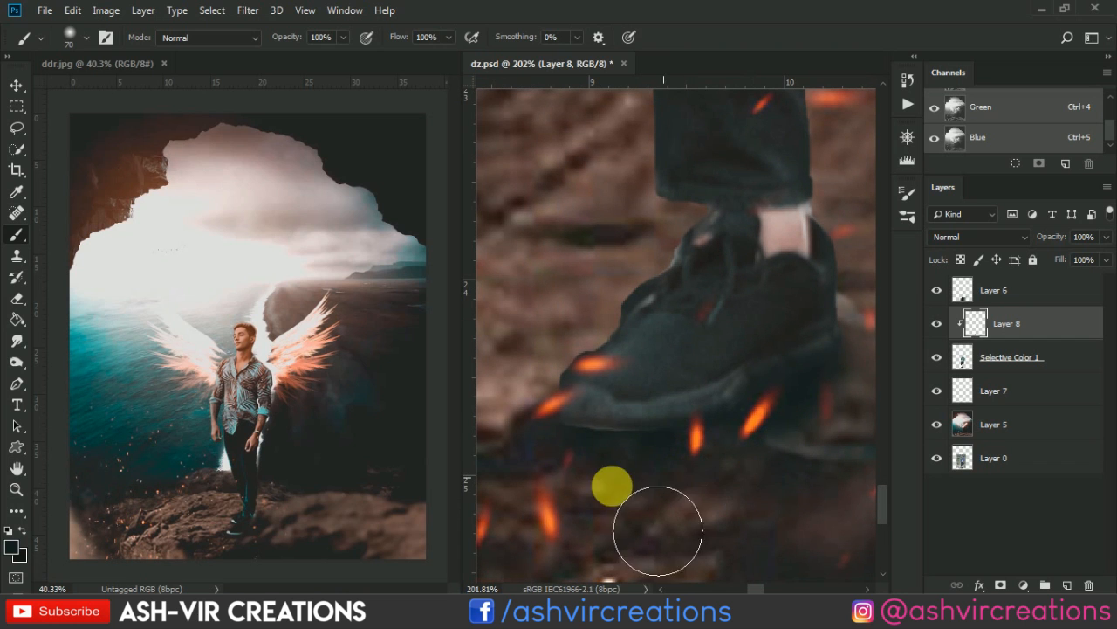
scroll(772, 489, "down", 5)
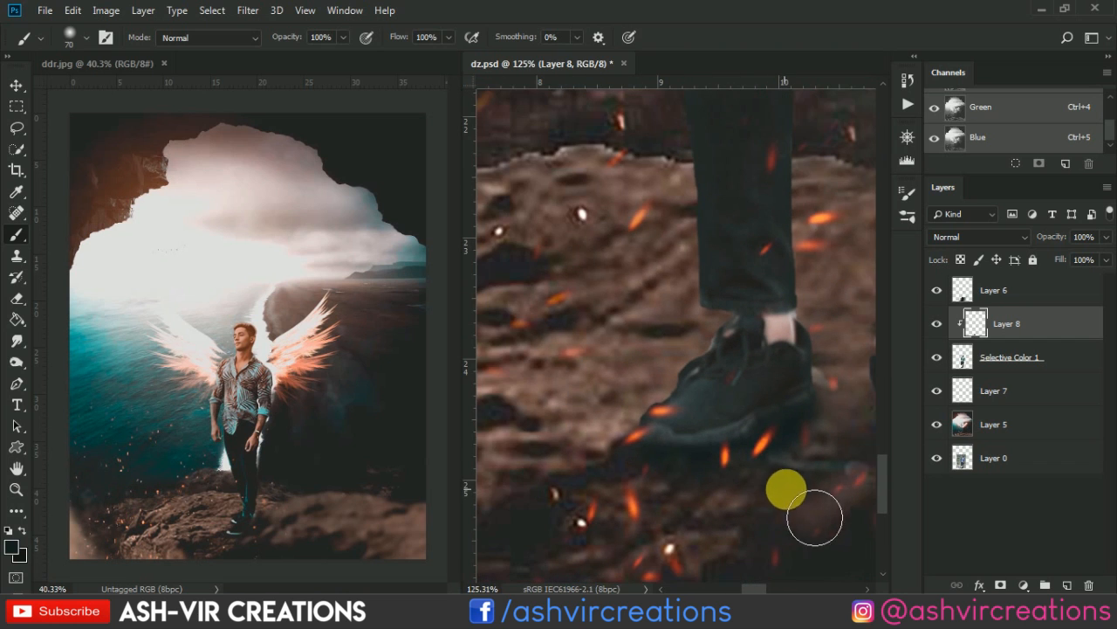
left_click_drag(774, 484, 632, 464)
scroll(640, 471, "down", 5)
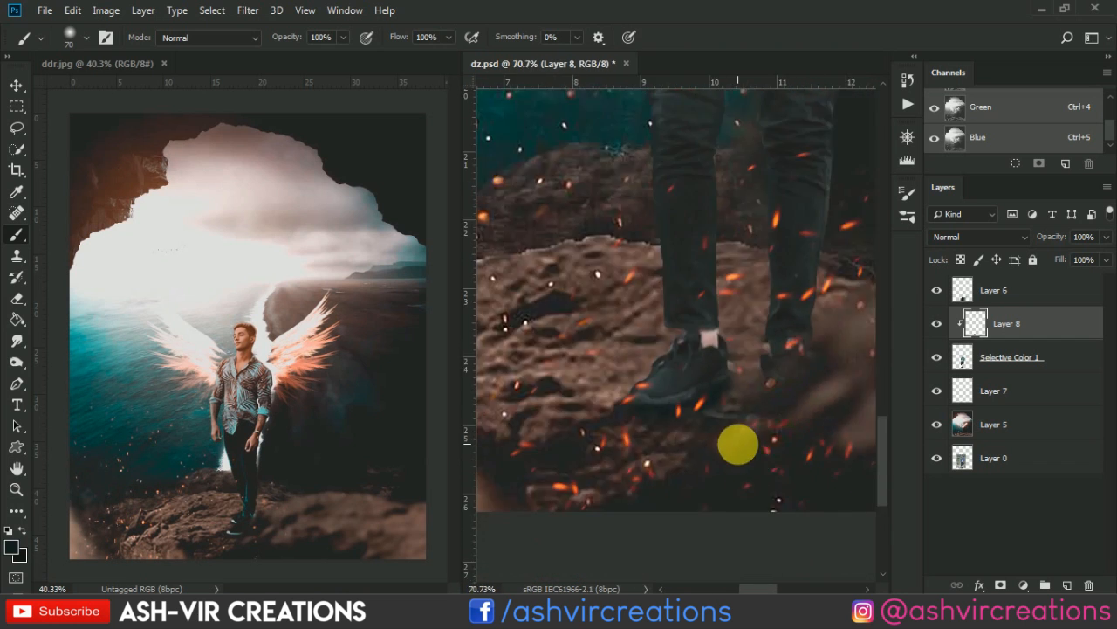
Enlarge the Brush to 175 px and darken the front shoe's sole on Layer 8
scroll(749, 455, "up", 4)
scroll(749, 473, "up", 2)
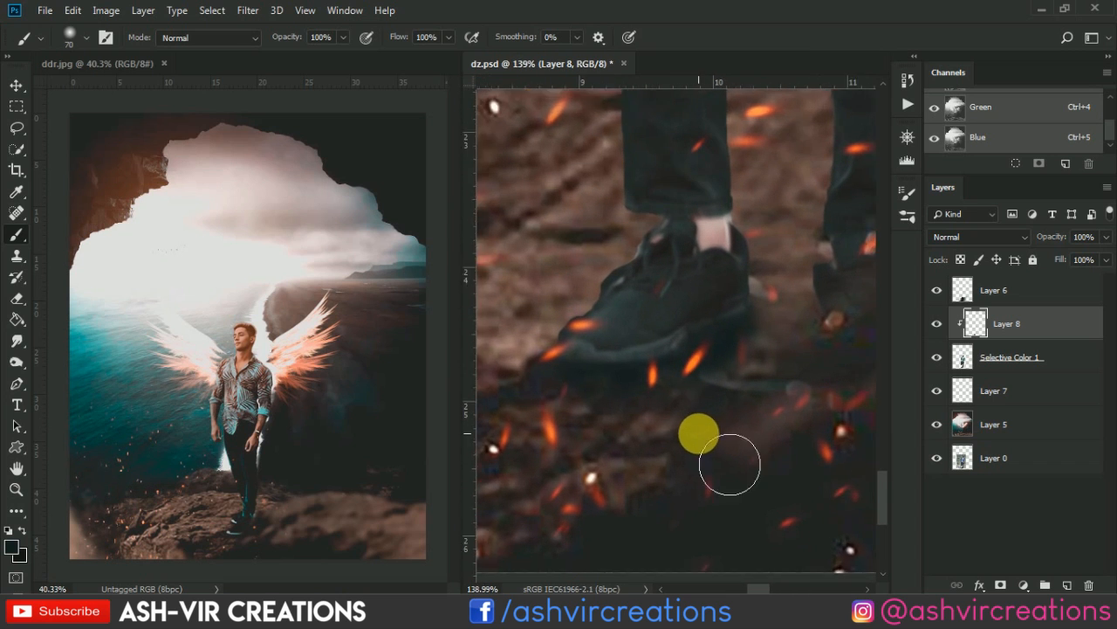
key("bracketright")
key("bracketright")
key("bracketright")
key("bracketright")
key("bracketright")
key("bracketright")
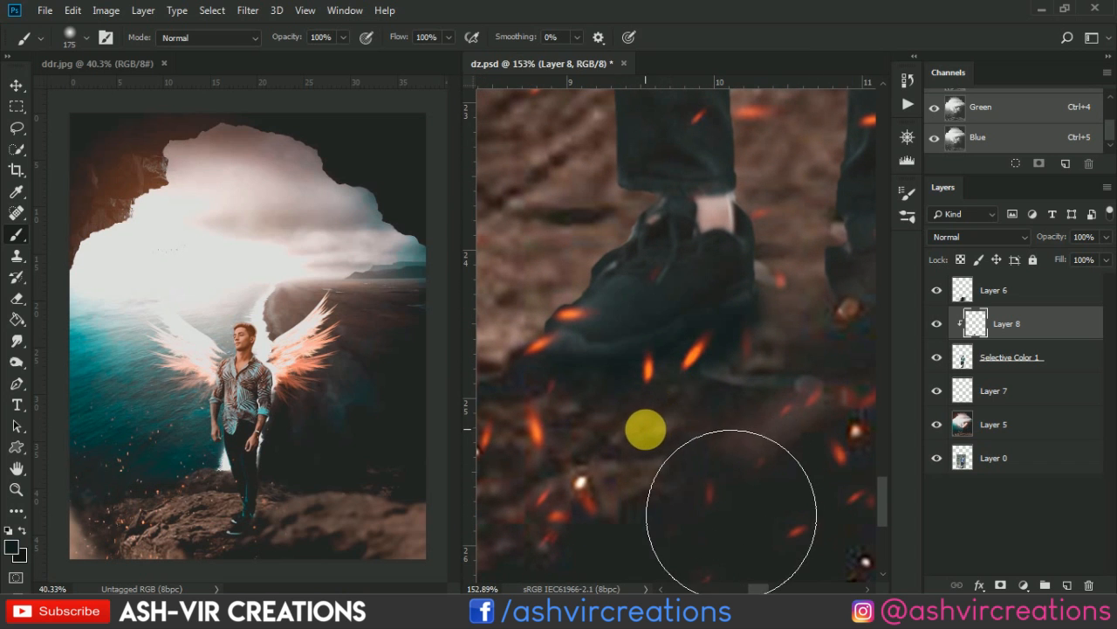
scroll(714, 478, "down", 4)
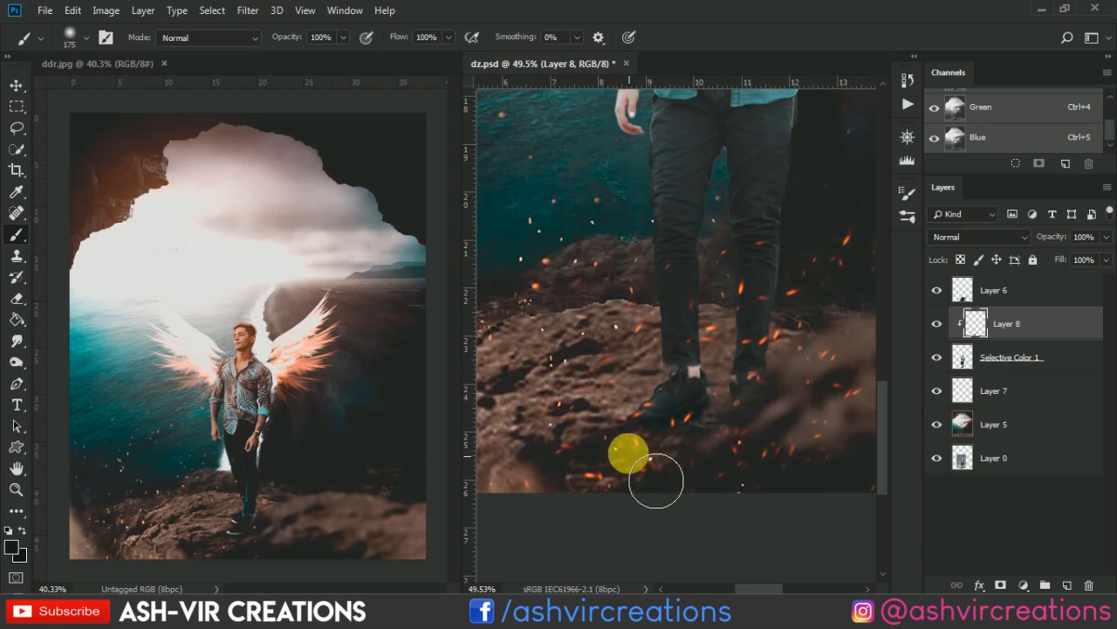
Lower the opacity of the shadow on Layer 7 to 94%
left_click(1008, 385)
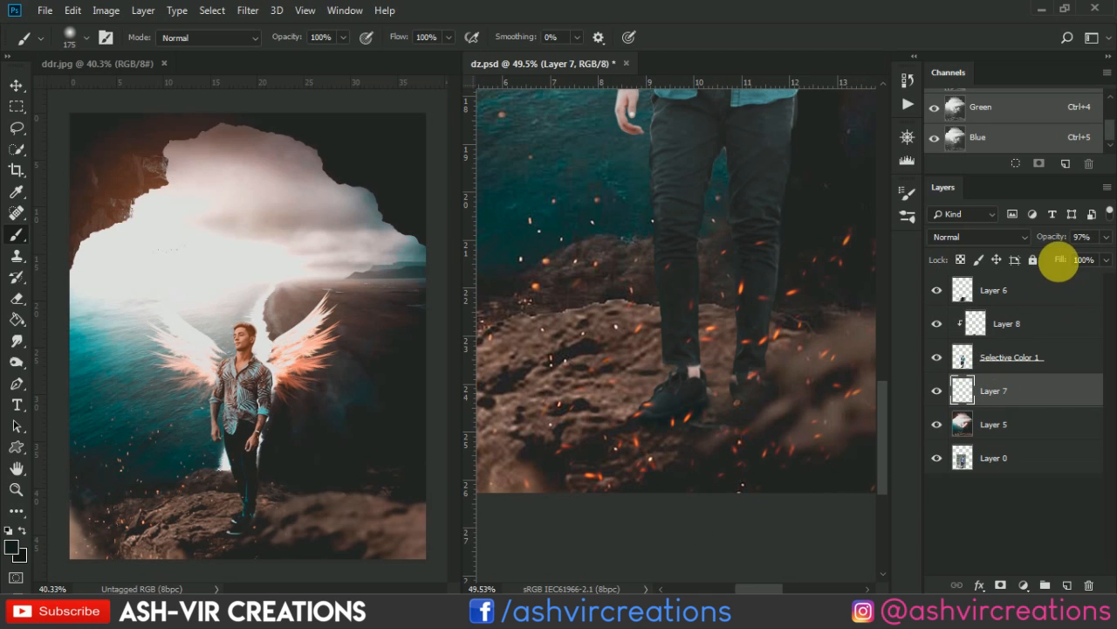
mouse_move(1053, 232)
left_mouse_down()
mouse_move(1036, 236)
mouse_move(1059, 240)
left_mouse_up()
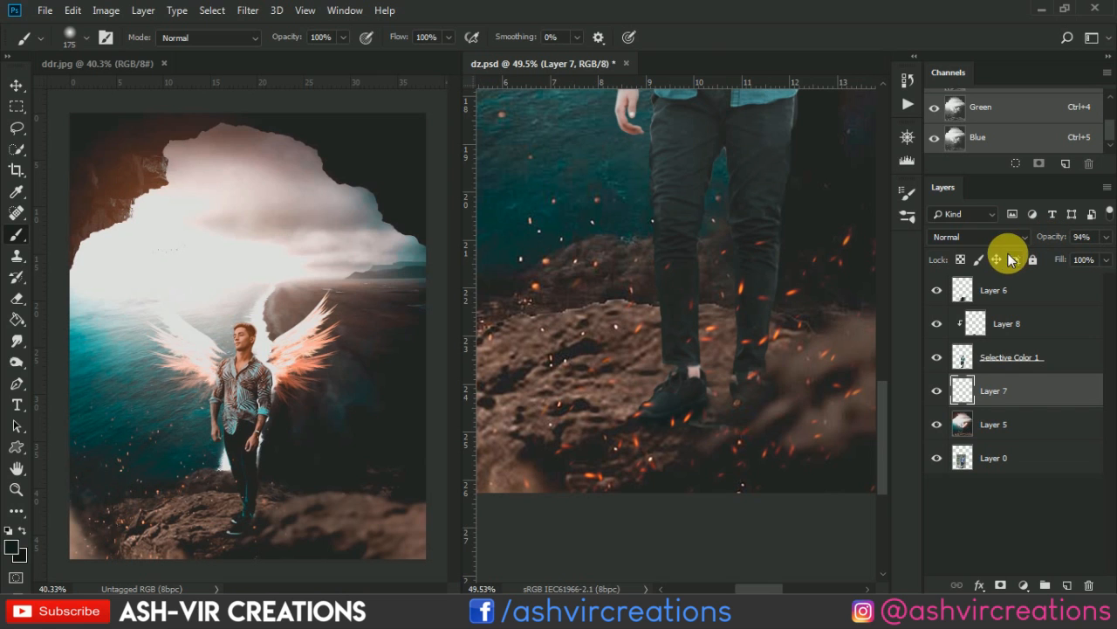
key("v")
key("ctrl+0")
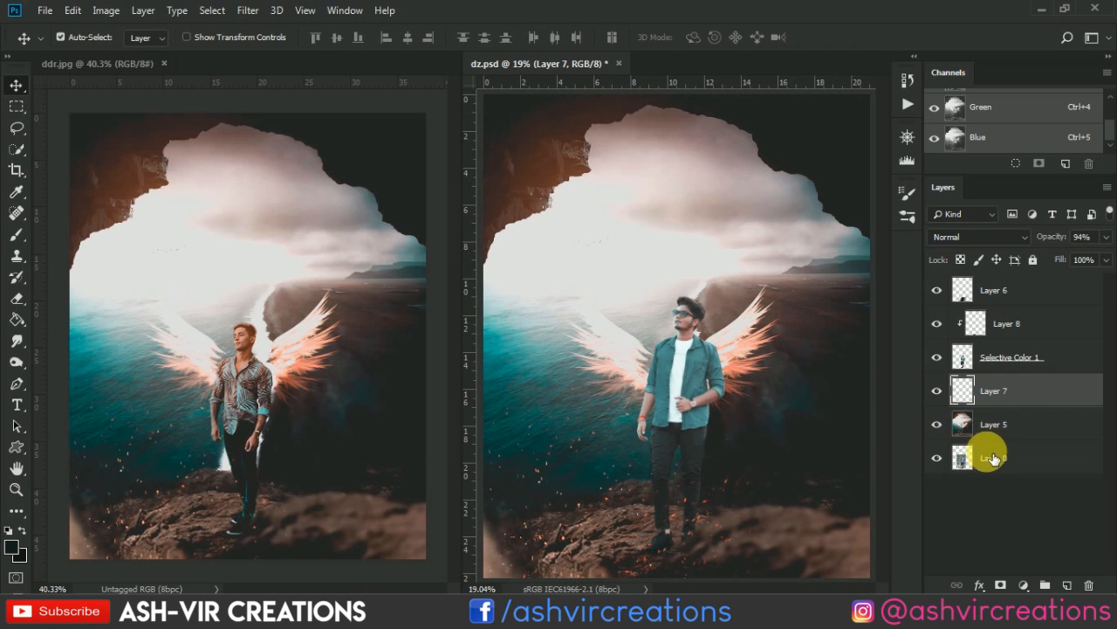
Apply Hue/Saturation to Layer 7 with Lightness +1 and compare the foot shadow hidden and shown
scroll(621, 463, "up", 7)
left_click_drag(681, 446, 626, 257)
scroll(647, 309, "up", 6)
left_click_drag(682, 354, 679, 193)
scroll(694, 333, "up", 4)
key("ctrl")
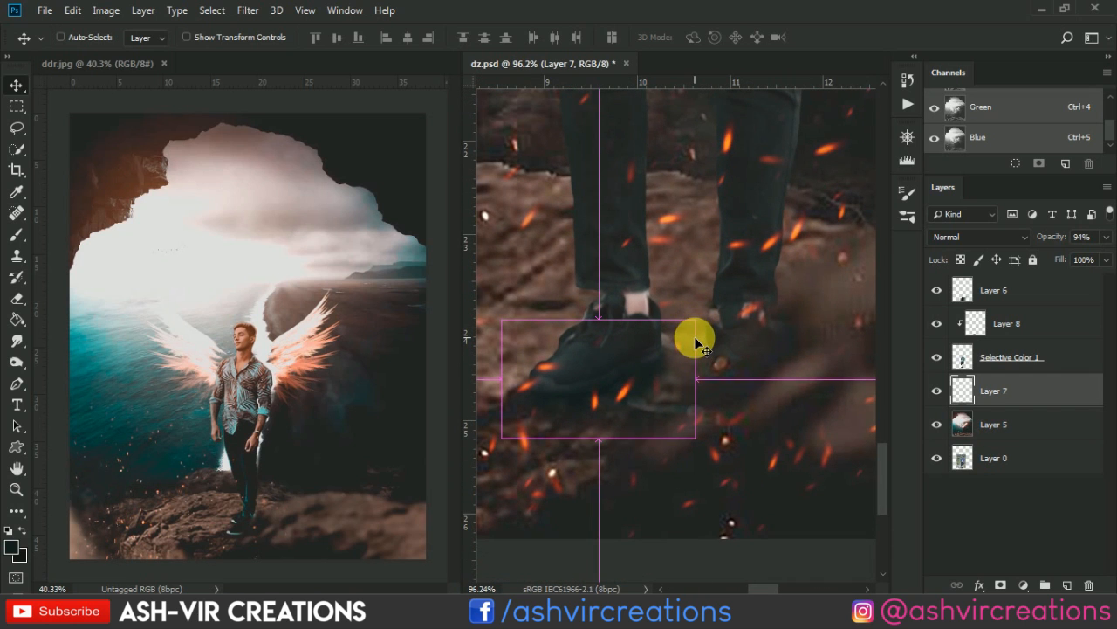
key("ctrl+u")
left_click_drag(597, 98, 988, 21)
mouse_move(837, 229)
left_mouse_down()
mouse_move(859, 220)
mouse_move(834, 227)
left_mouse_up()
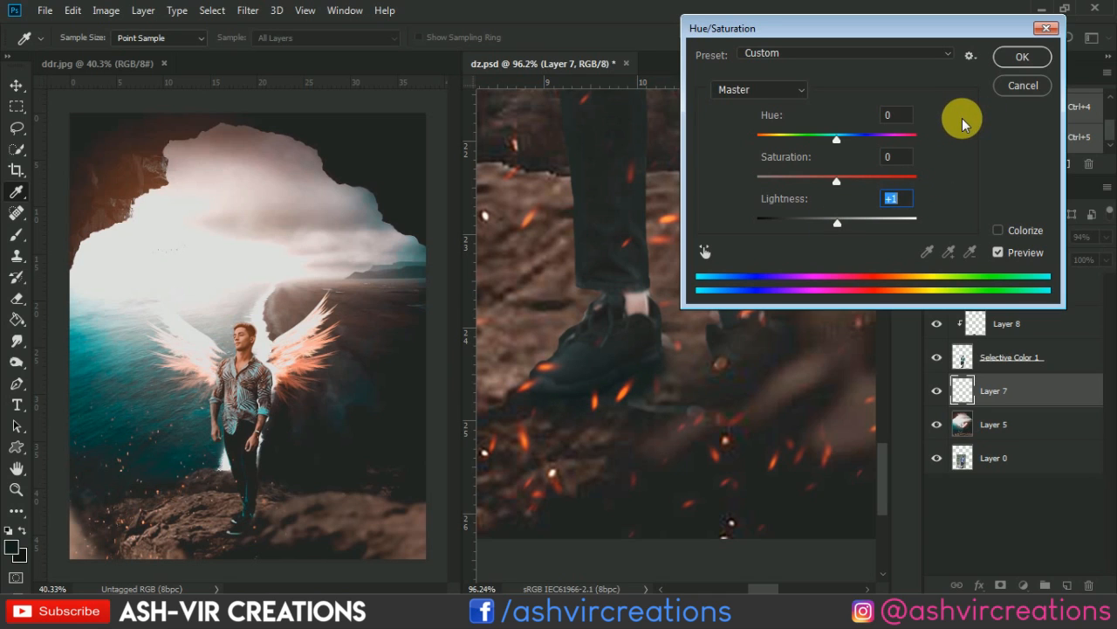
left_click(1017, 58)
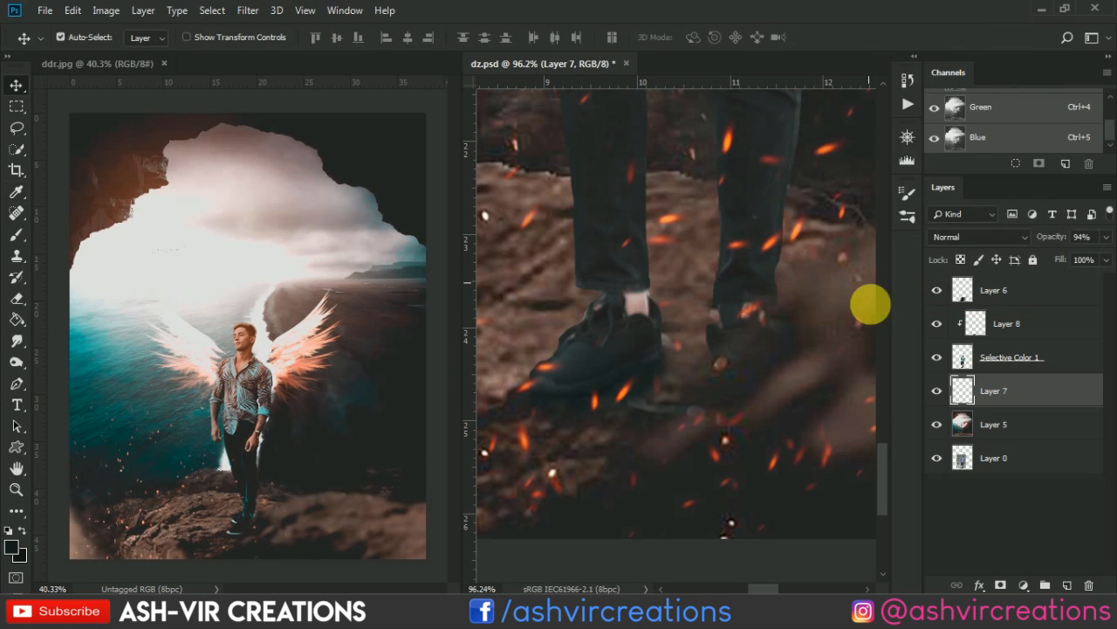
left_click(937, 391)
left_click(937, 391)
scroll(813, 392, "down", 8)
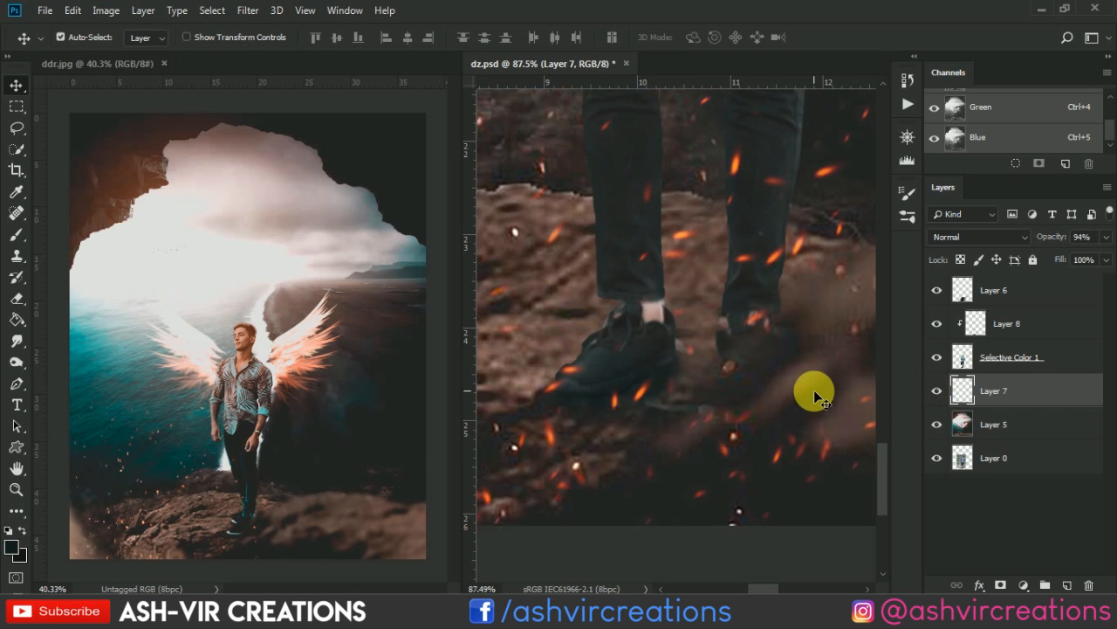
scroll(812, 395, "up", 2)
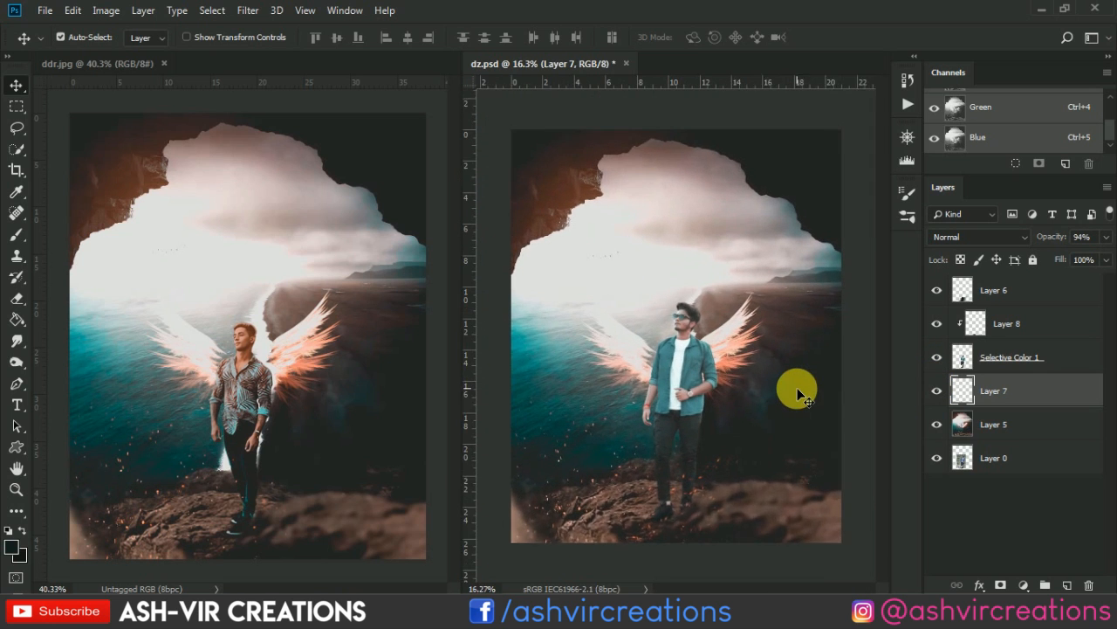
Merge all layers from Layer 5 up to Layer 6 into one, leaving Layer 0 separate
left_click(990, 431)
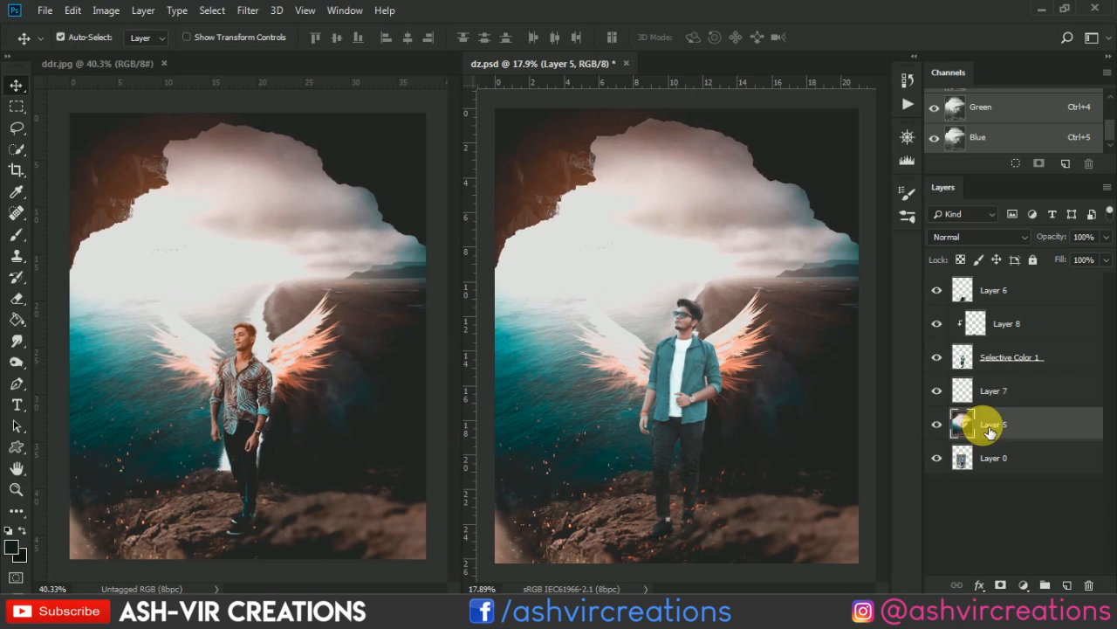
left_click(1025, 302, "shift")
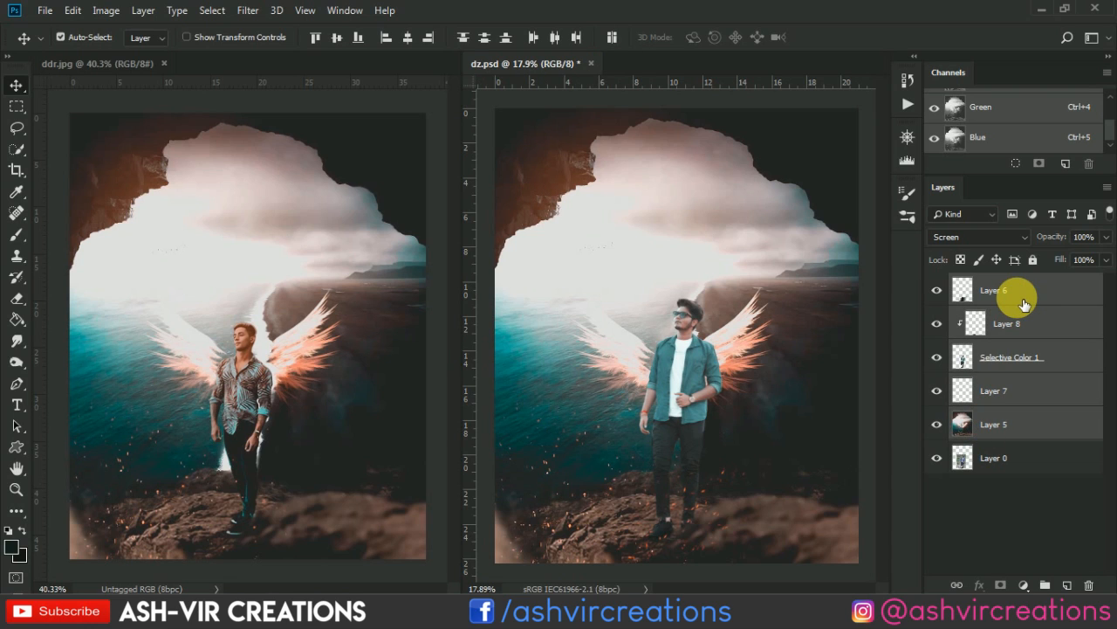
right_click(1020, 296)
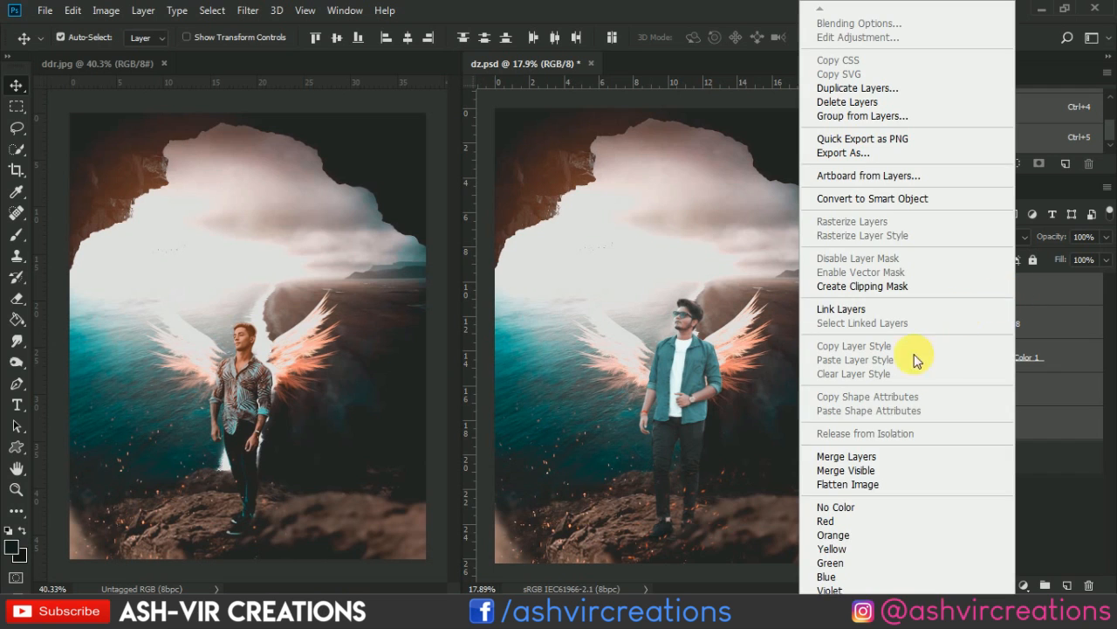
left_click(876, 454)
Compare the merged composite with the original photo on Layer 0 by hiding and showing Layer 6
scroll(659, 331, "down", 1)
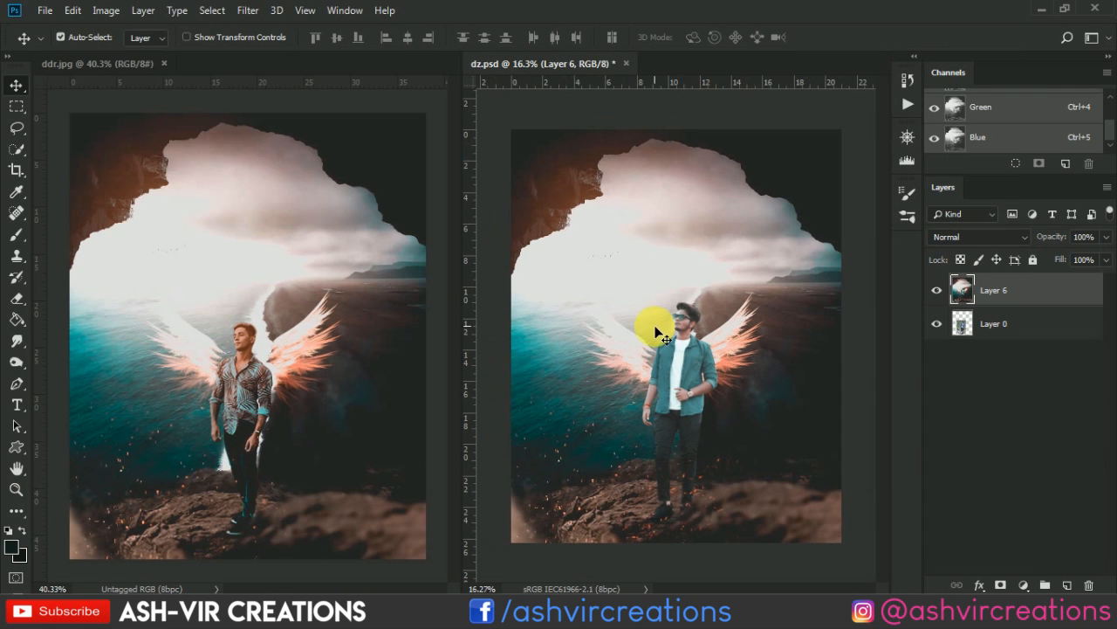
scroll(659, 332, "up", 1)
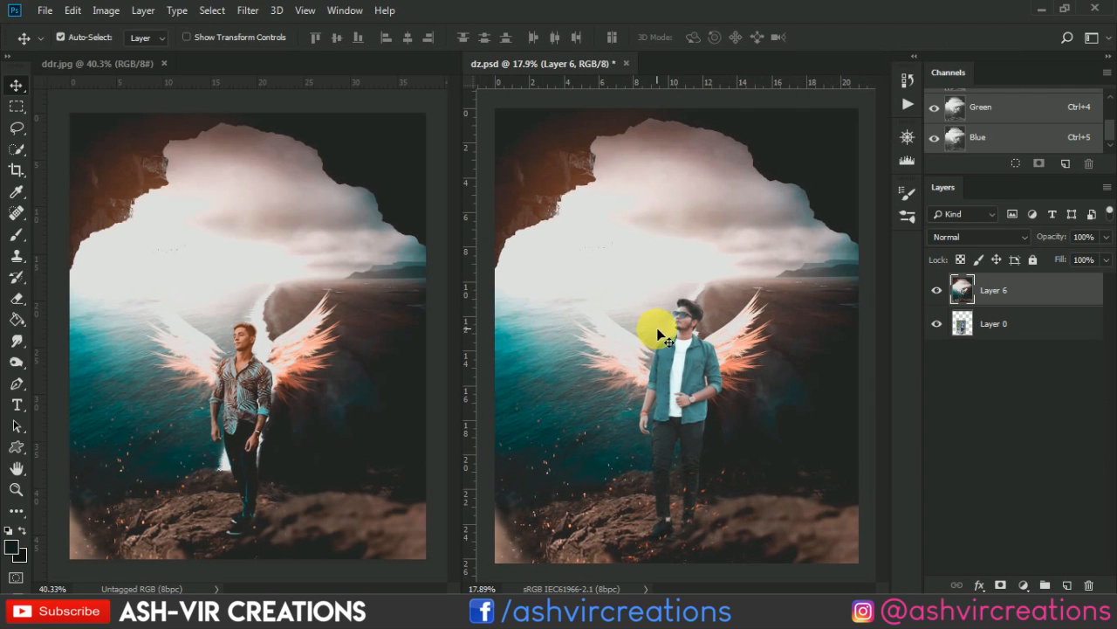
left_click(940, 294)
left_click(938, 291)
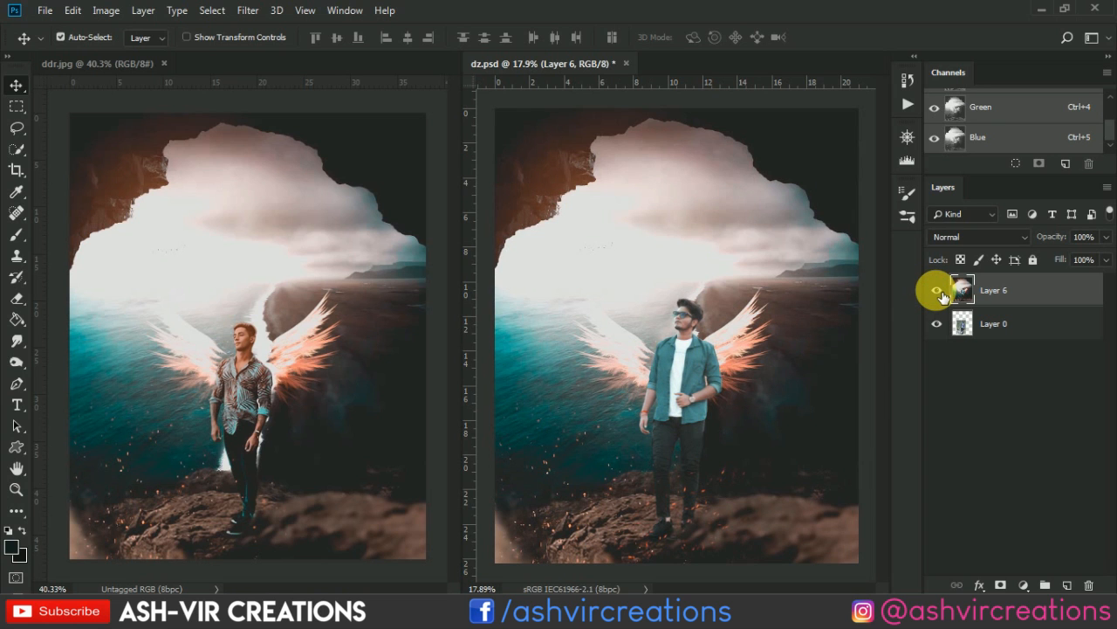
left_click(937, 292)
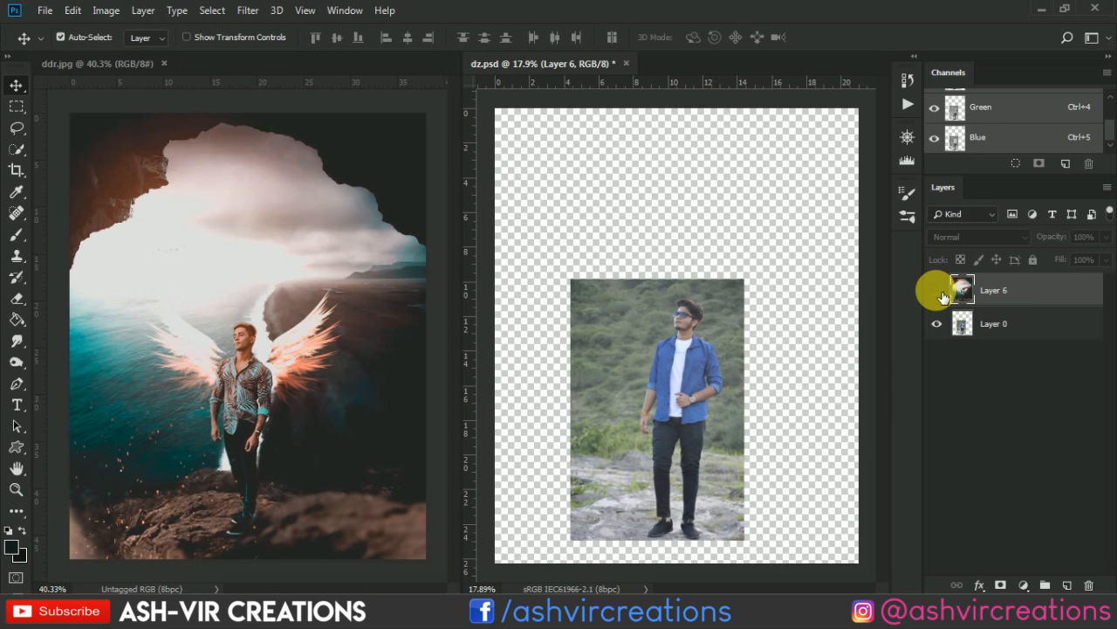
left_click(937, 292)
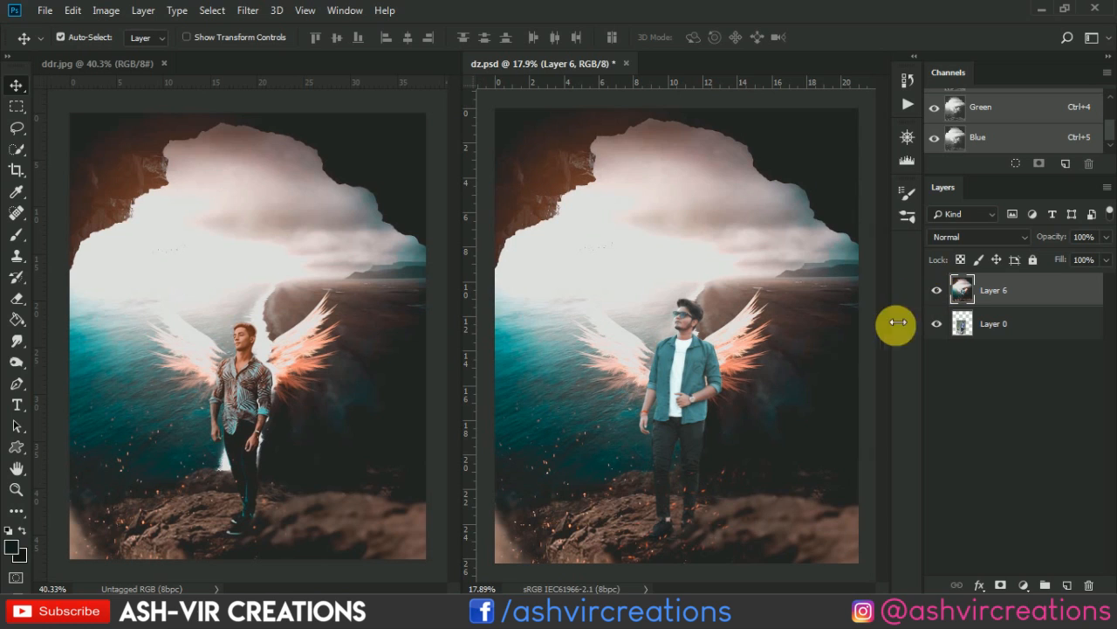